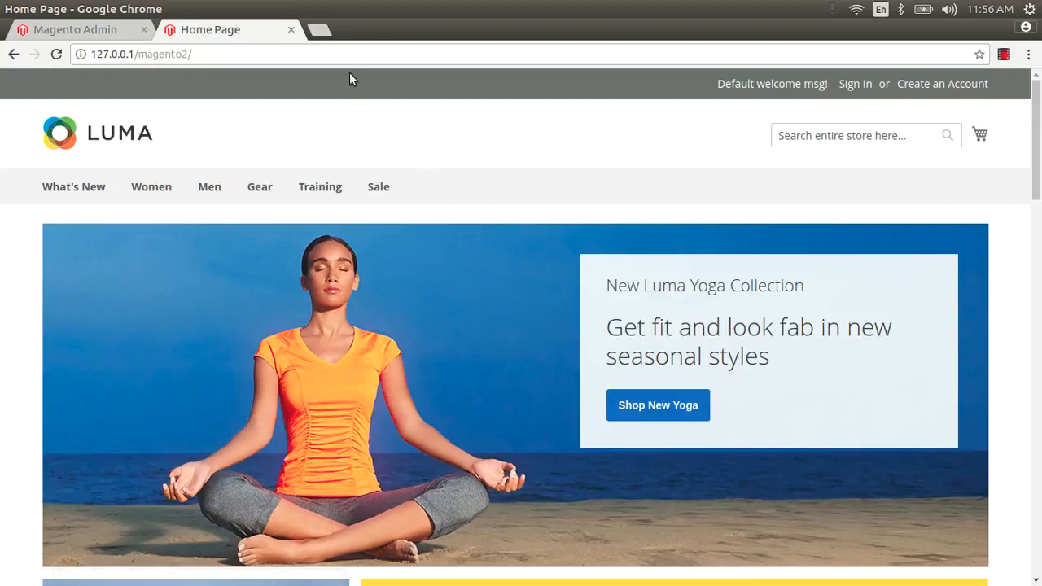
Step: Load the admin address 127.0.0.1/magento2/admin from the Luma storefront tab
left_click(341, 54)
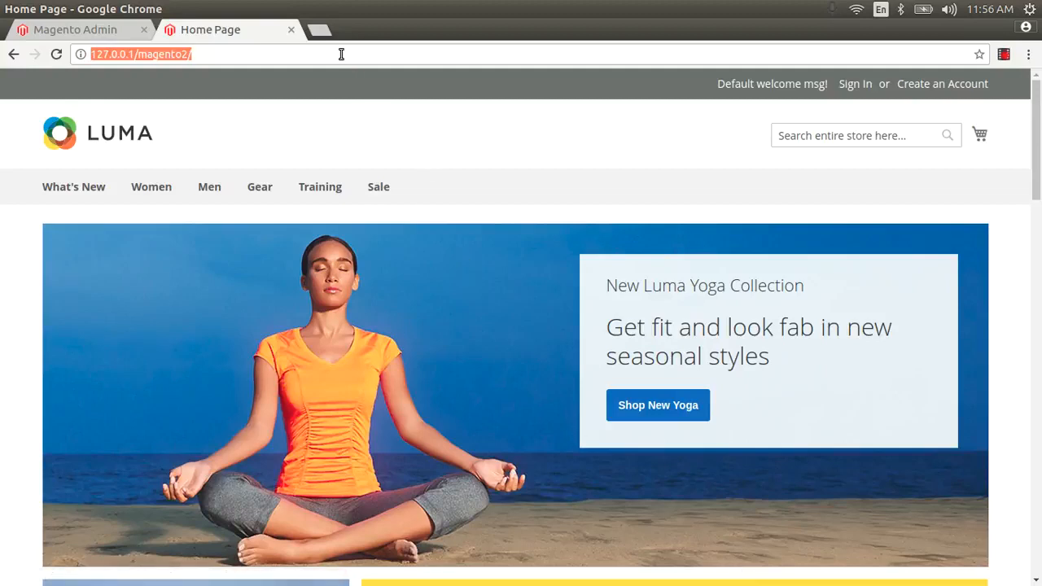
left_click(341, 54)
type("admin")
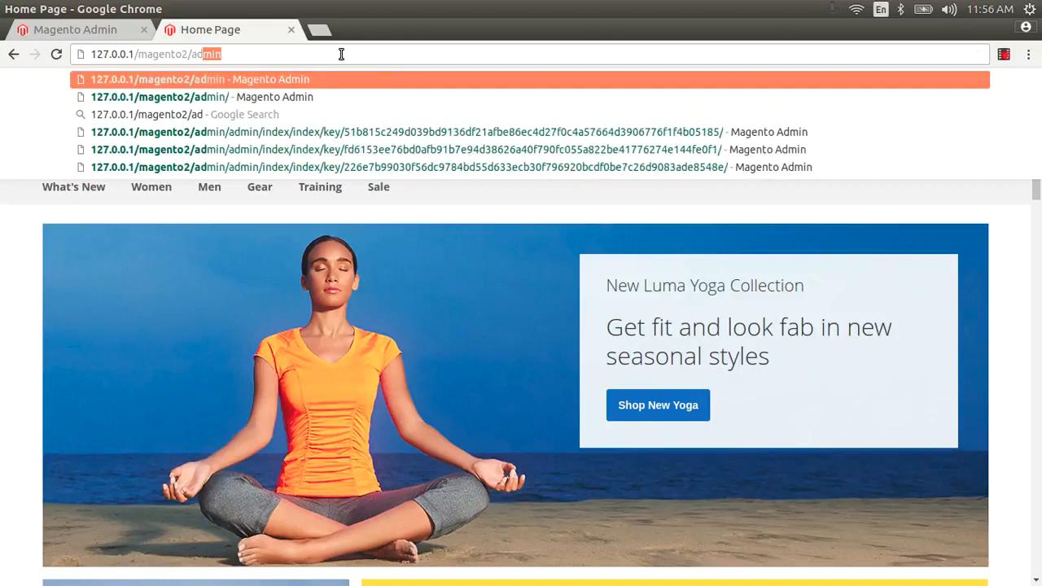
key("Return")
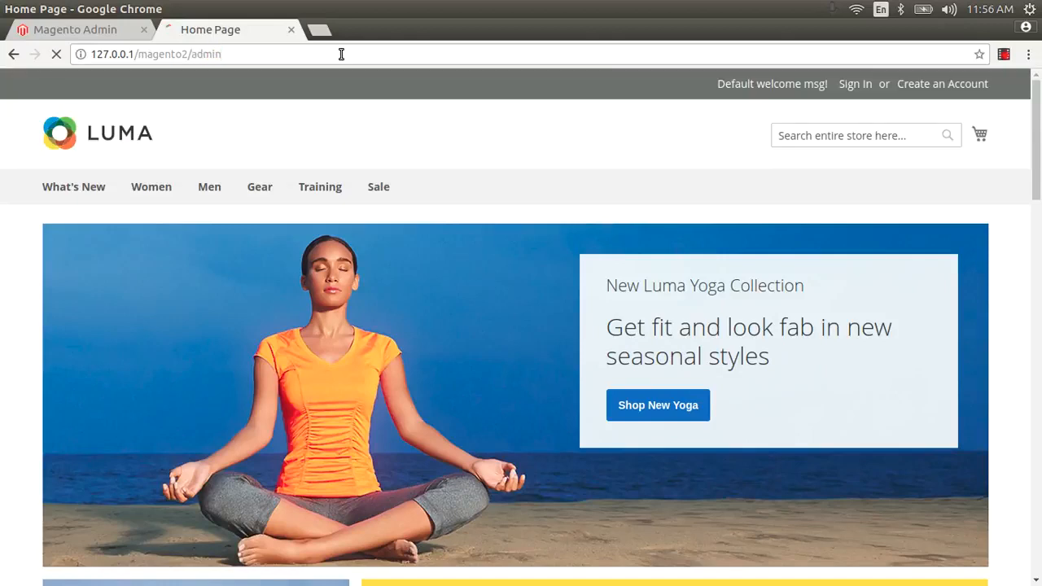
Step: Sign in to Magento Admin with the administrator's username and password
type("aftab")
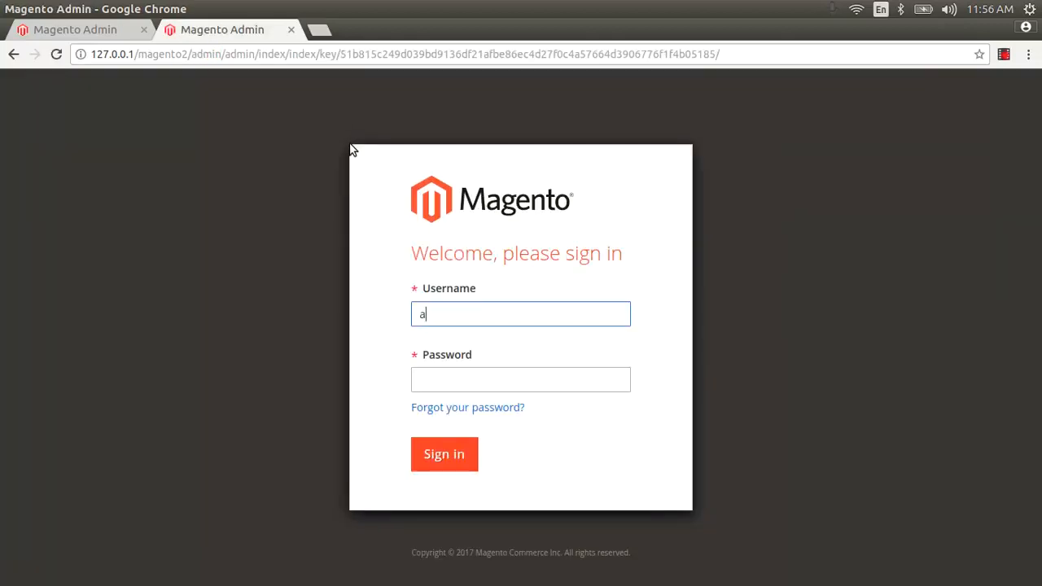
key("Tab")
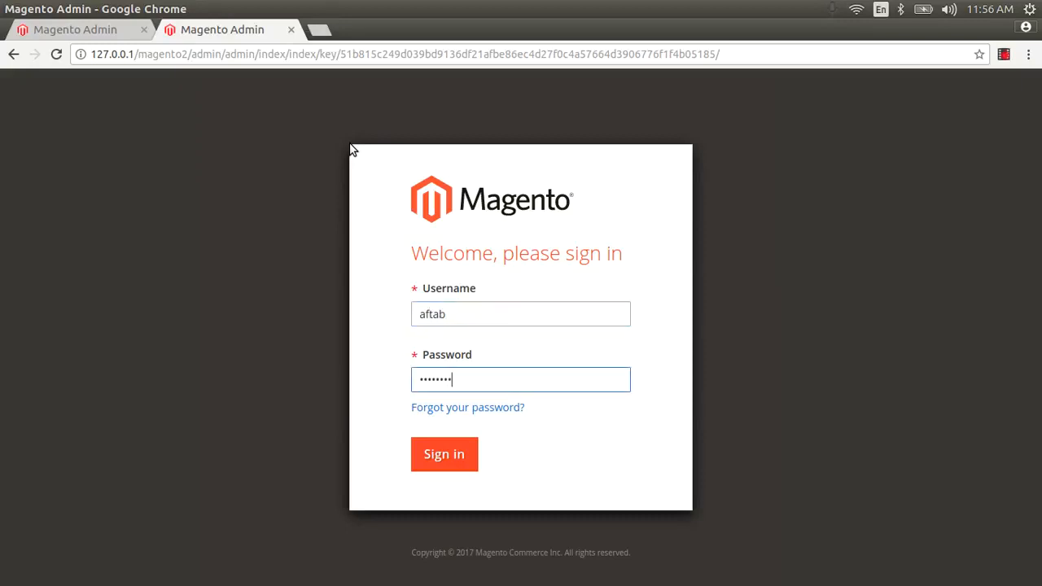
left_click(455, 457)
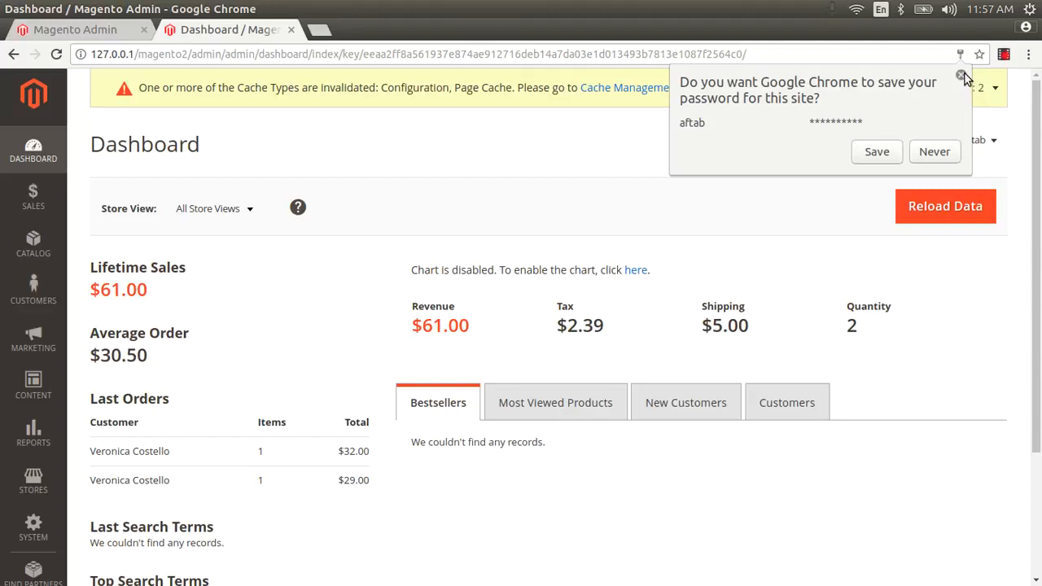
Step: Dismiss Chrome's save-password prompt and review the Dashboard's Revenue $61.00 sales figures
left_click(963, 74)
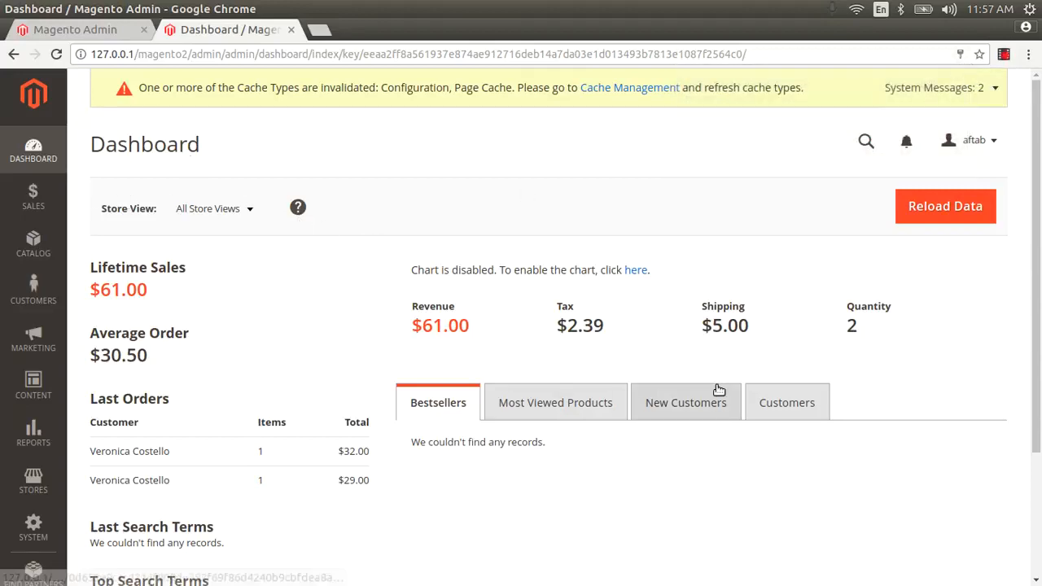
mouse_move(1037, 324)
left_mouse_down()
mouse_move(1039, 421)
mouse_move(1038, 326)
left_mouse_up()
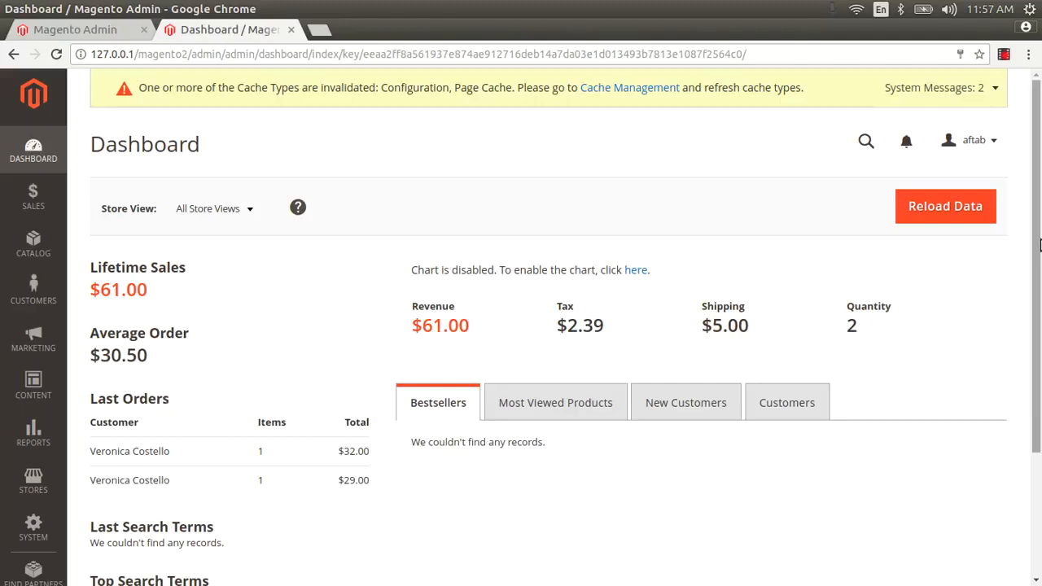
left_click_drag(1039, 236, 1039, 308)
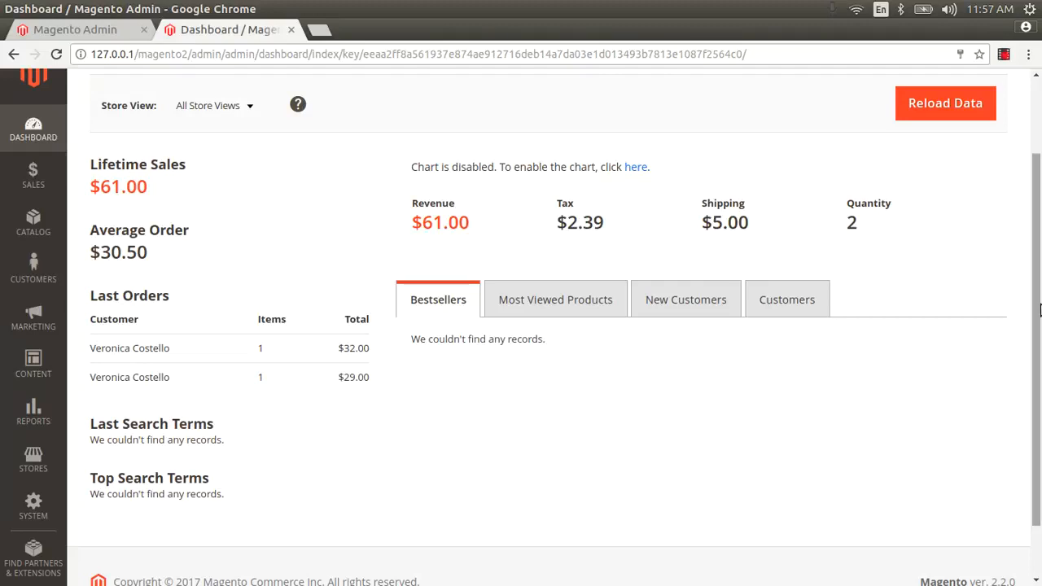
scroll(1039, 308, "up", 2)
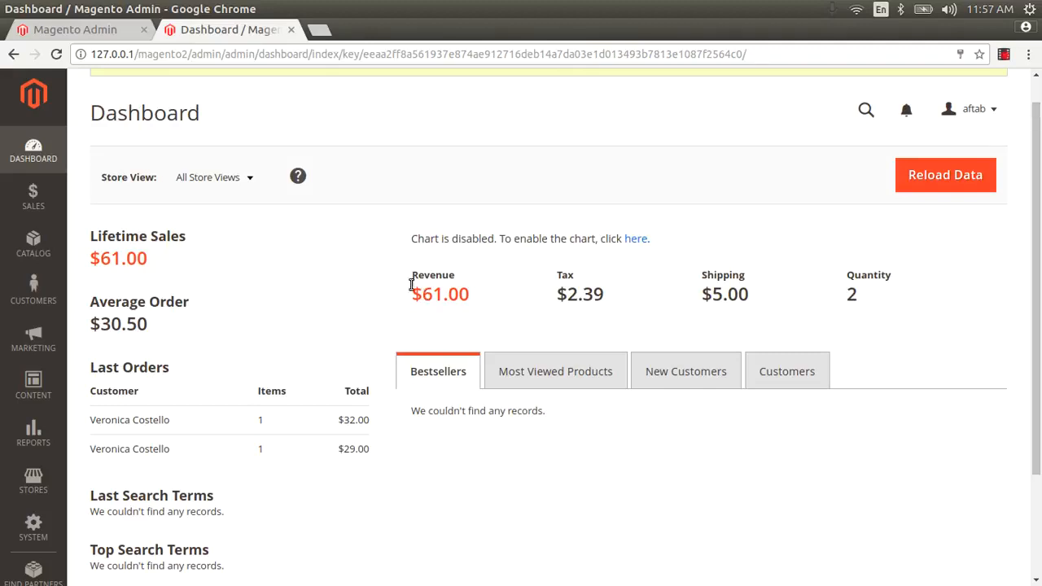
left_click_drag(410, 281, 459, 280)
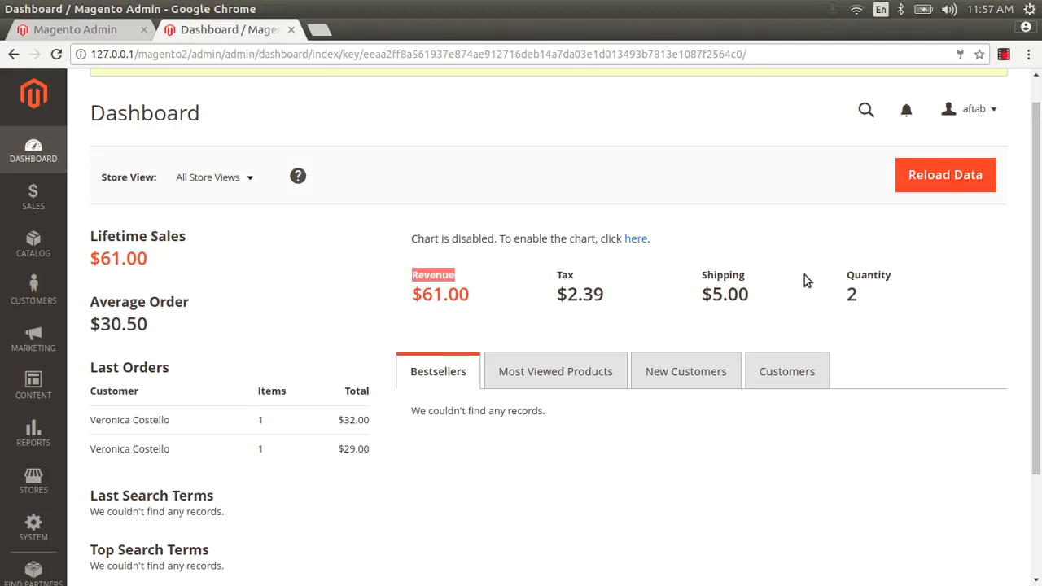
scroll(529, 244, "up", 1)
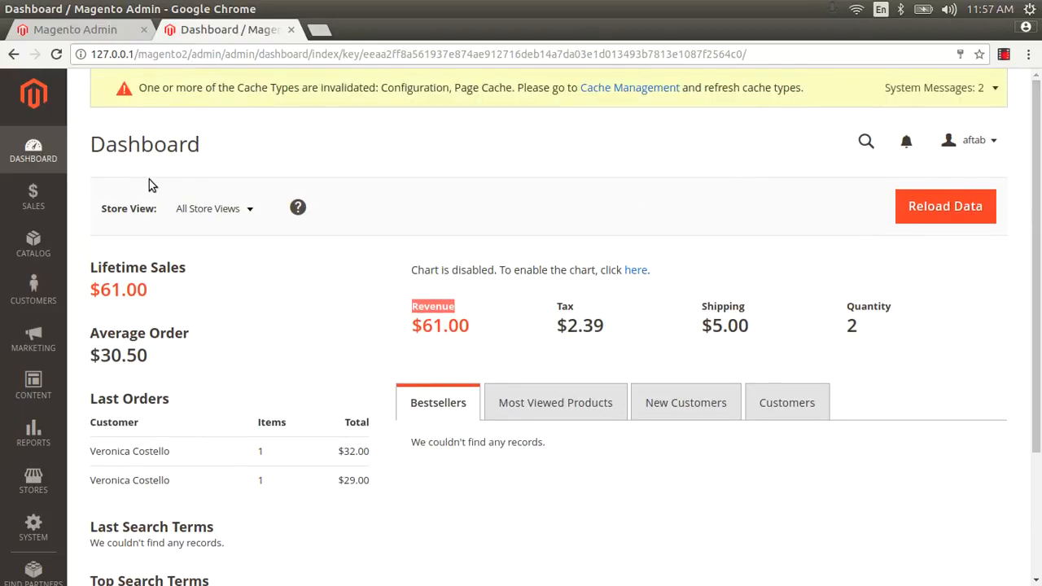
Step: Open Catalog Products and Categories in new tabs, then load the Default Category (ID: 2) page
left_click(49, 239)
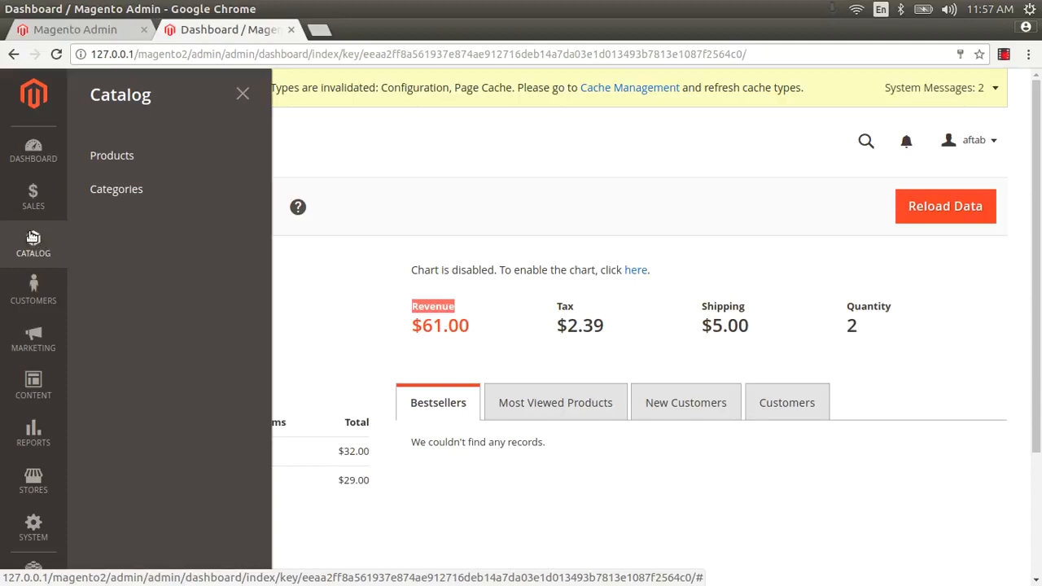
right_click(126, 156)
left_click(157, 161)
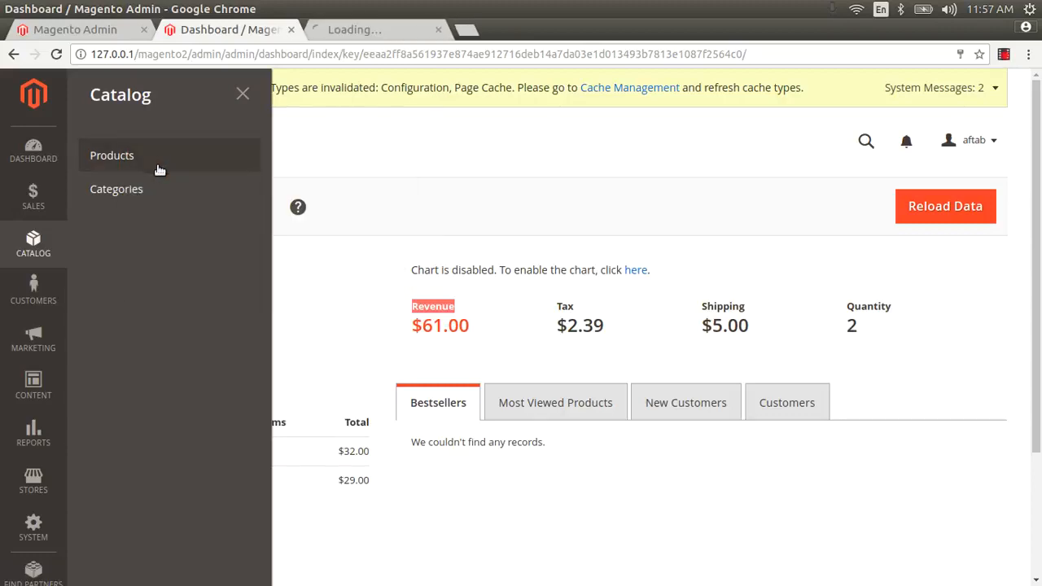
right_click(131, 190)
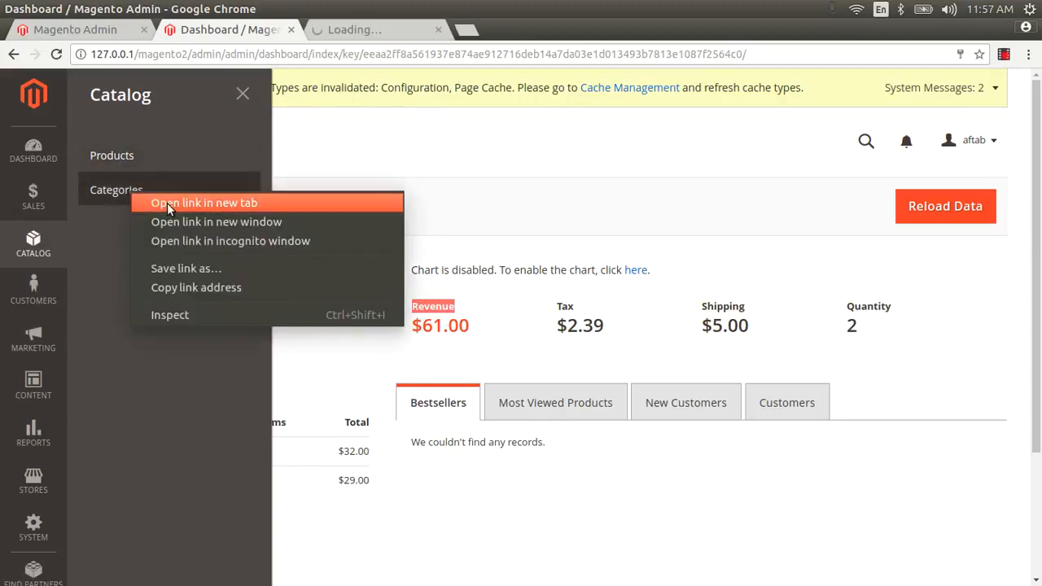
left_click(167, 203)
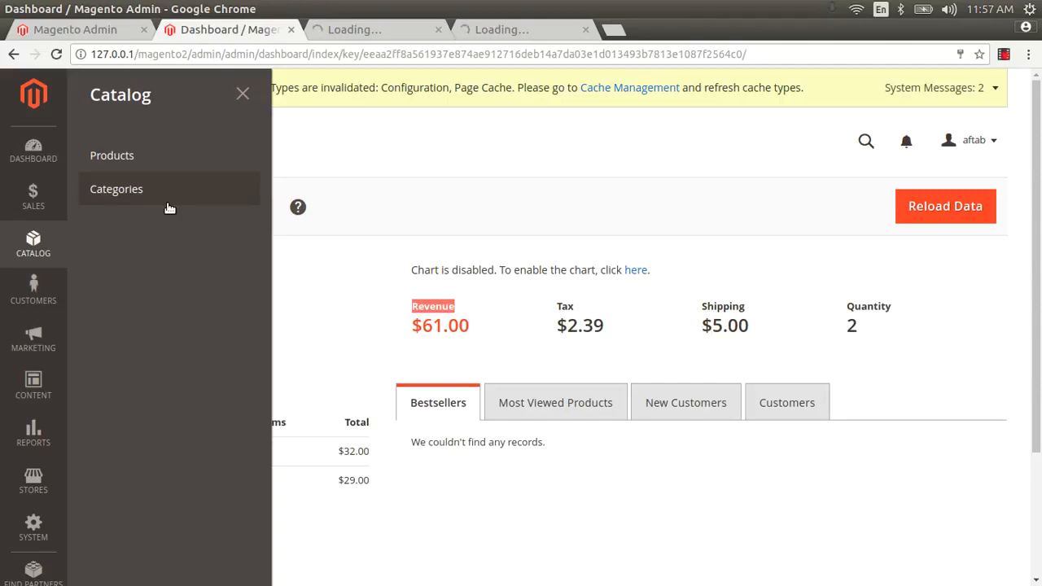
left_click(122, 197)
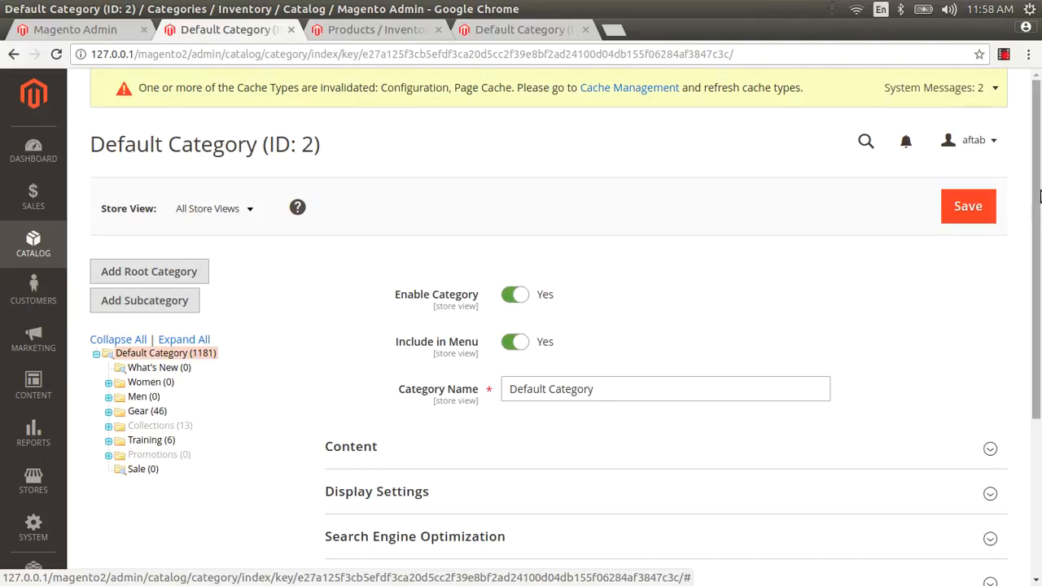
Step: Open the store's base URL in a new tab to show the Luma home page
left_click_drag(1039, 181, 1025, 254)
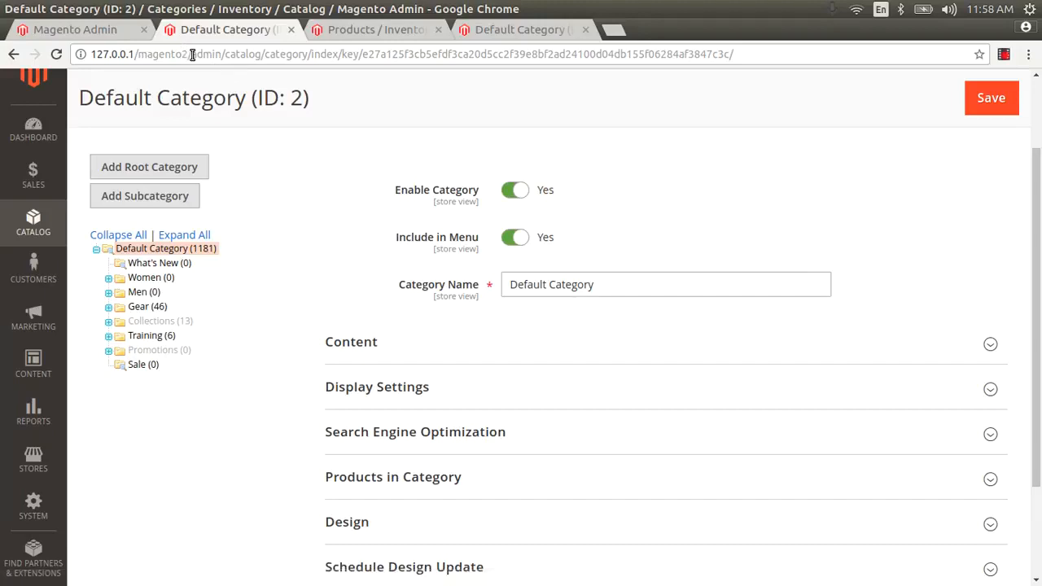
left_click_drag(192, 54, 4, 57)
key("ctrl+c")
key("ctrl+t")
key("ctrl+v")
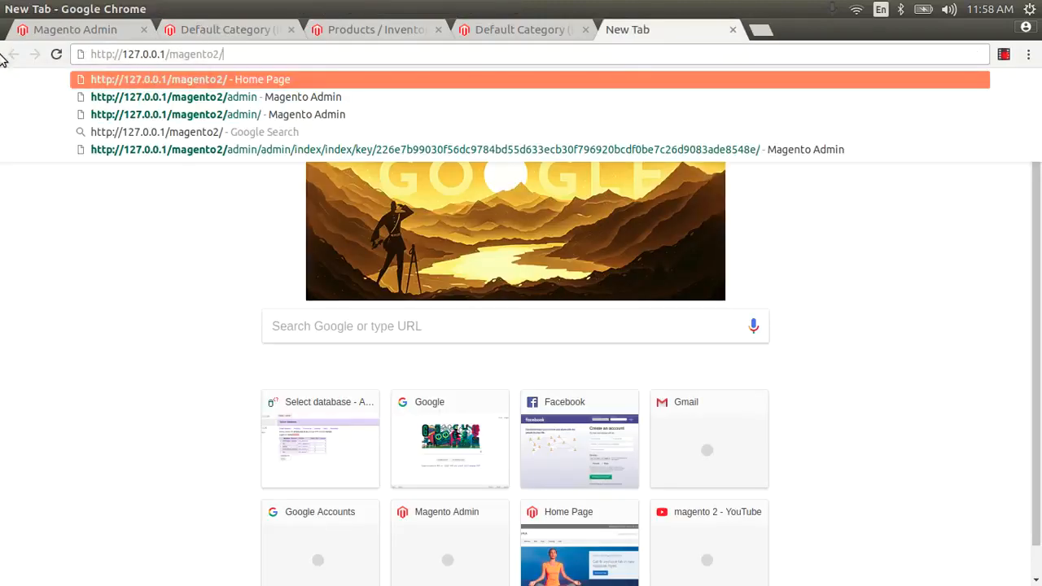
key("Return")
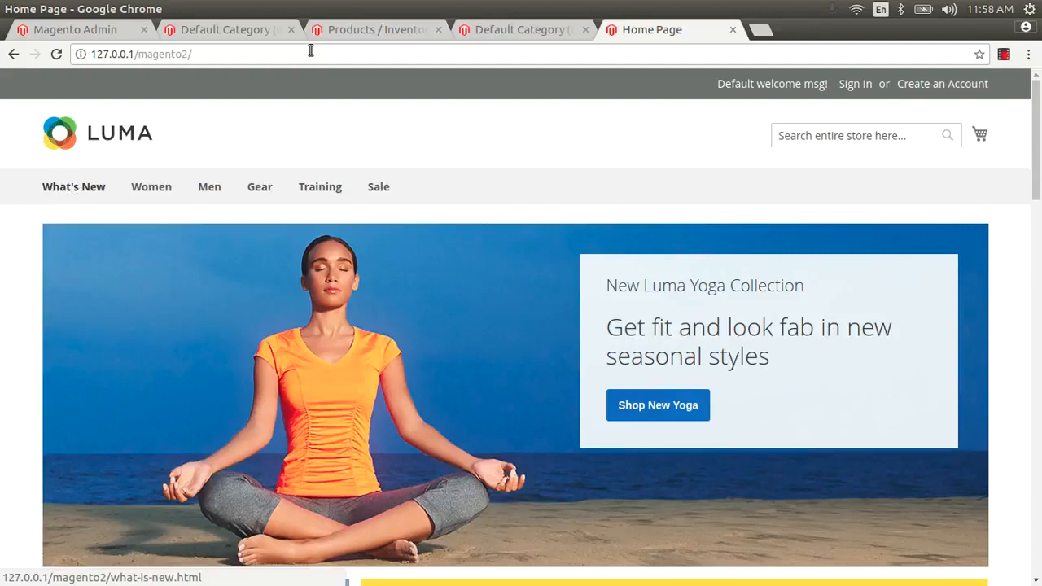
Step: Check the What's New category, close the extra admin tabs and reopen Default Category
left_click(206, 30)
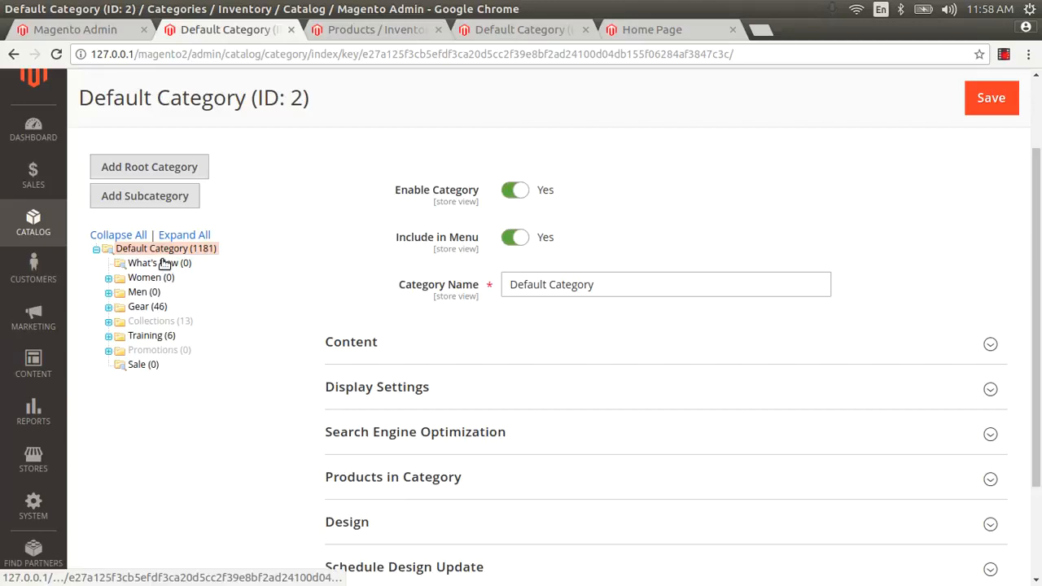
left_click(163, 264)
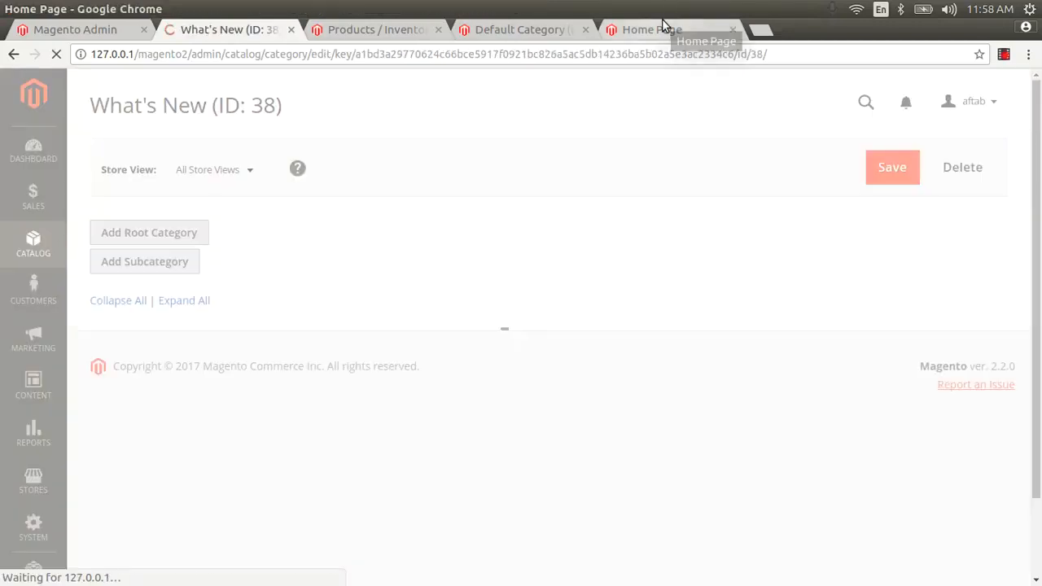
left_click(662, 20)
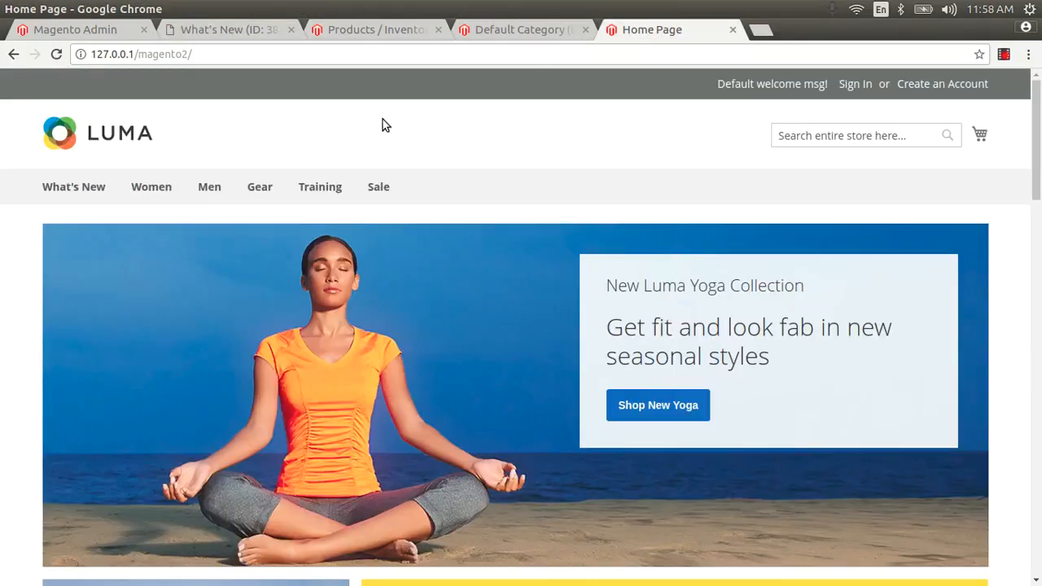
left_click(290, 29)
left_click(289, 30)
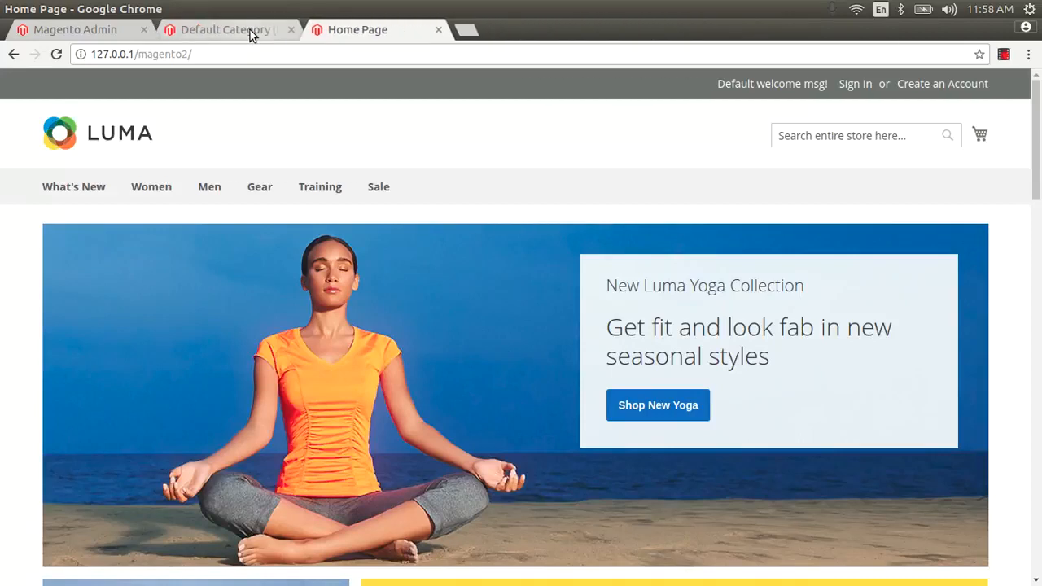
left_click(250, 30)
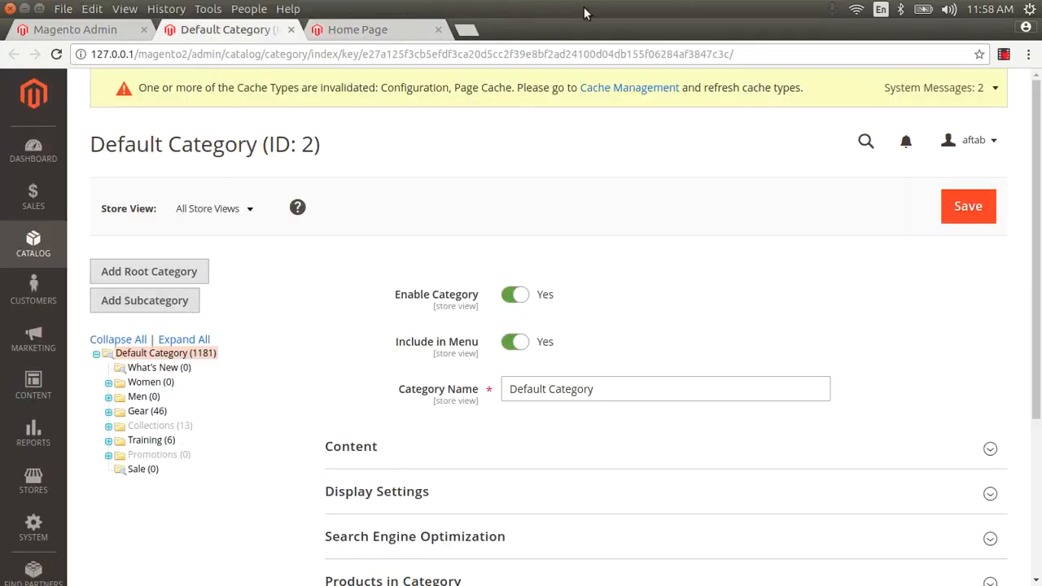
left_click(389, 29)
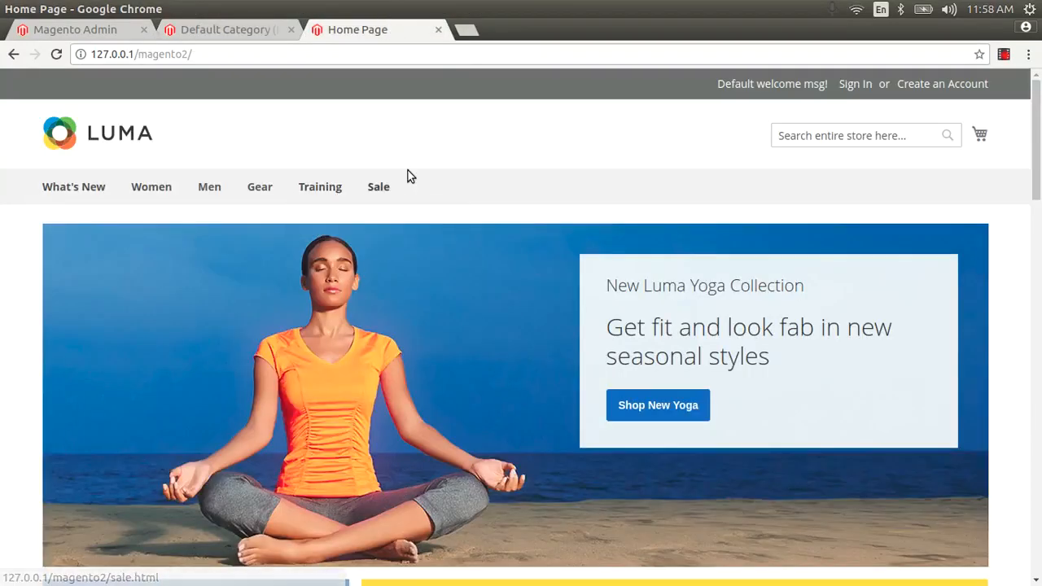
left_click(244, 29)
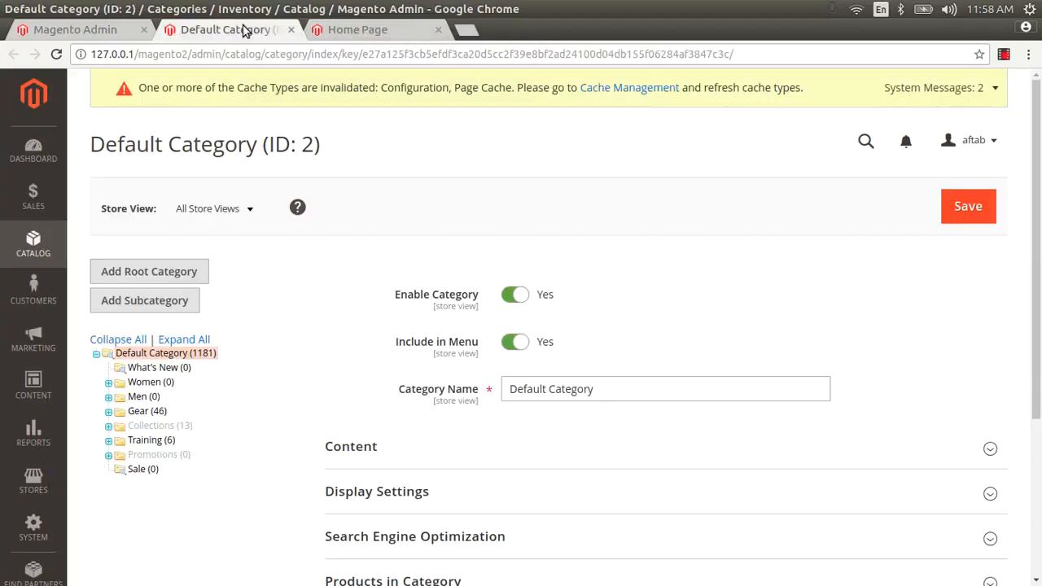
left_click(180, 358)
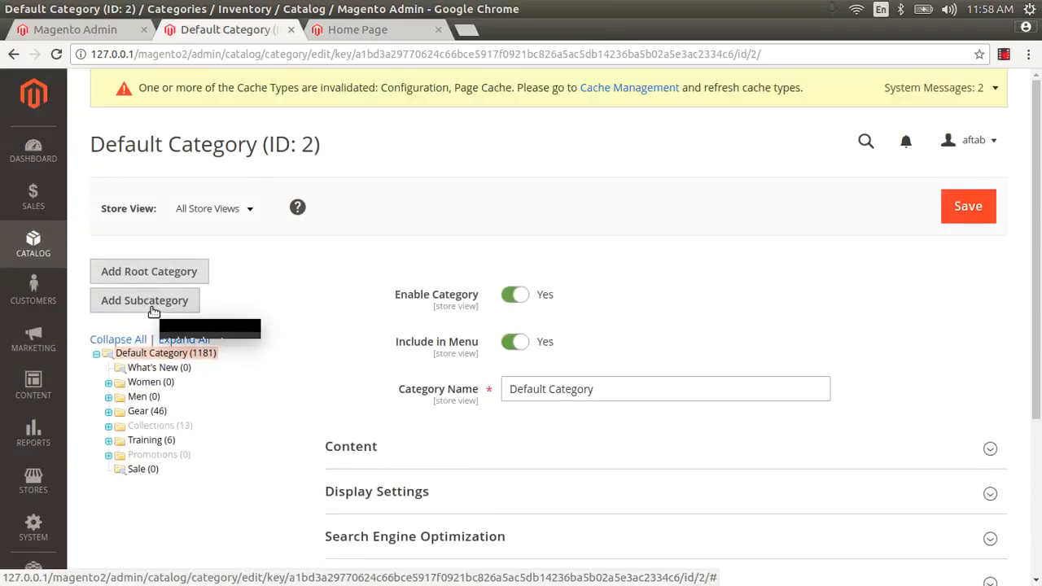
Step: Add a new subcategory under Default Category named test-category
left_click(153, 308)
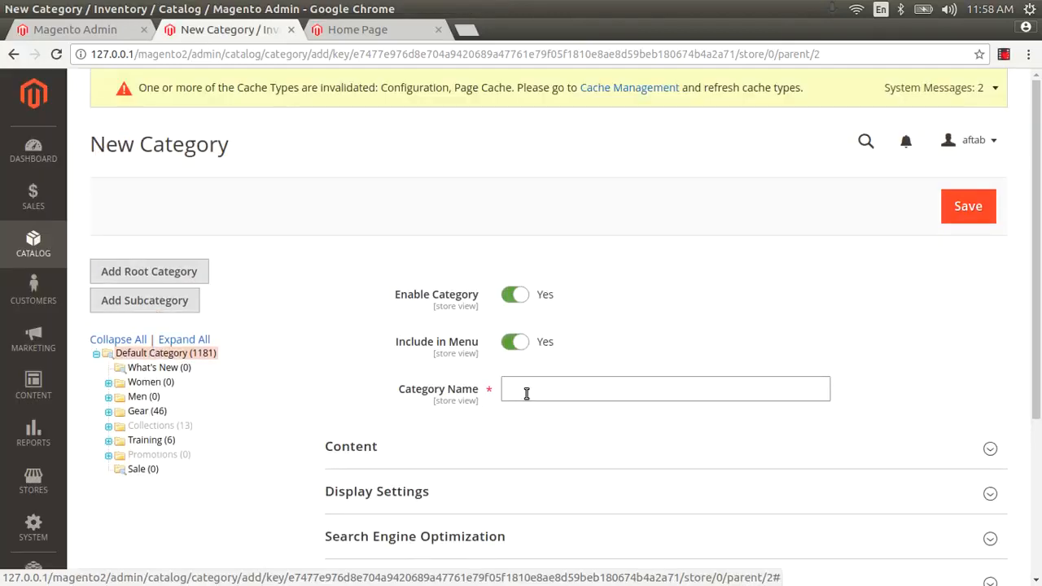
left_click(527, 394)
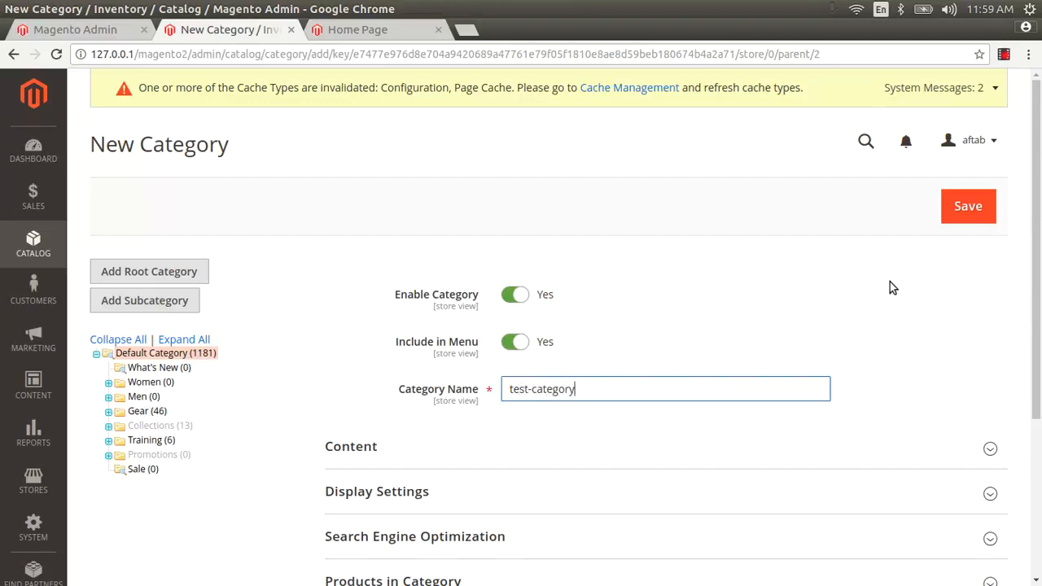
scroll(1040, 213, "down", 4)
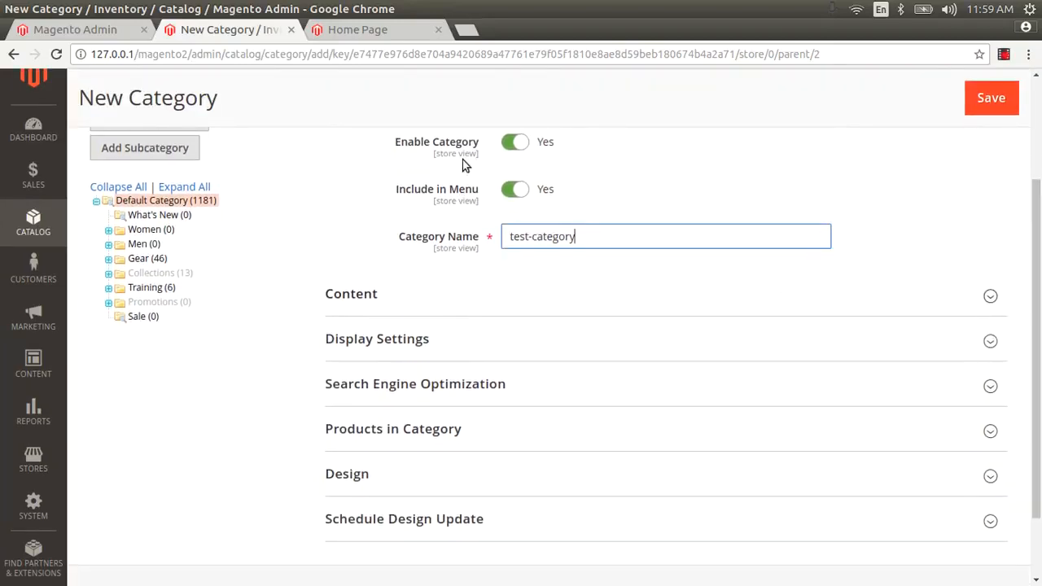
scroll(1040, 301, "up", 3)
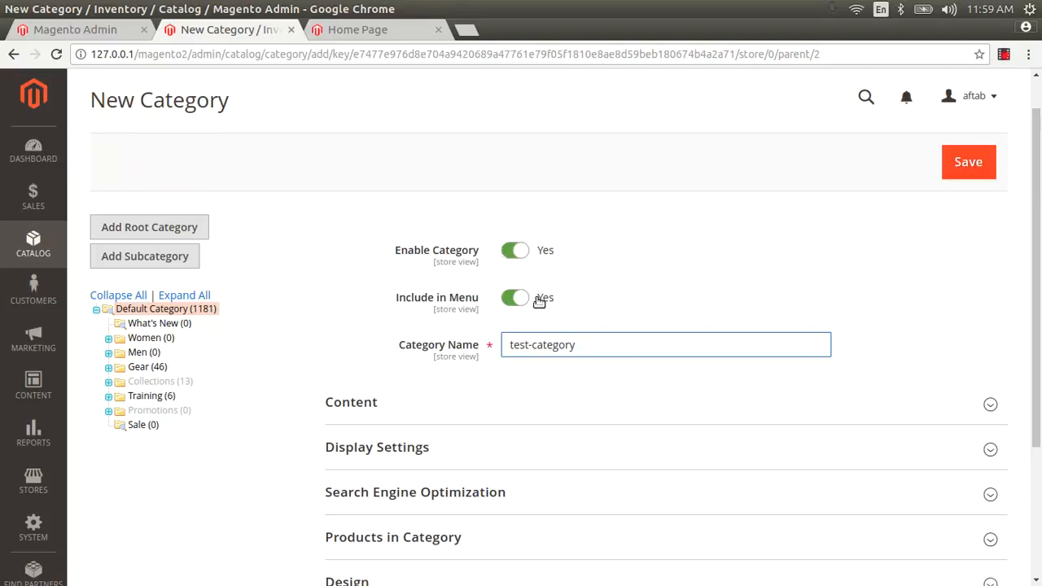
scroll(1037, 301, "down", 3)
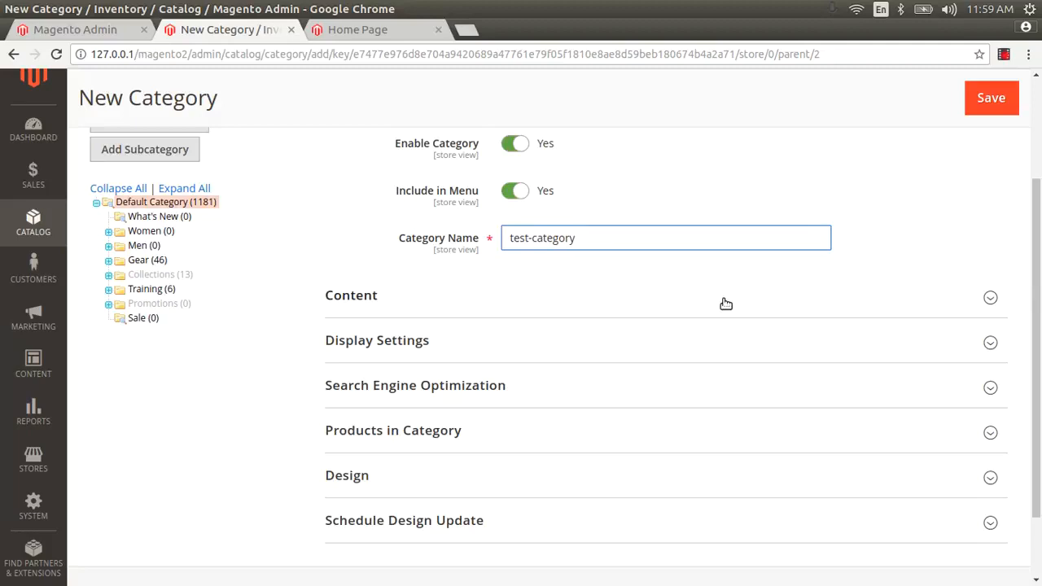
Step: Expand the Content section and view the Add CMS Block list without choosing a block
left_click(566, 300)
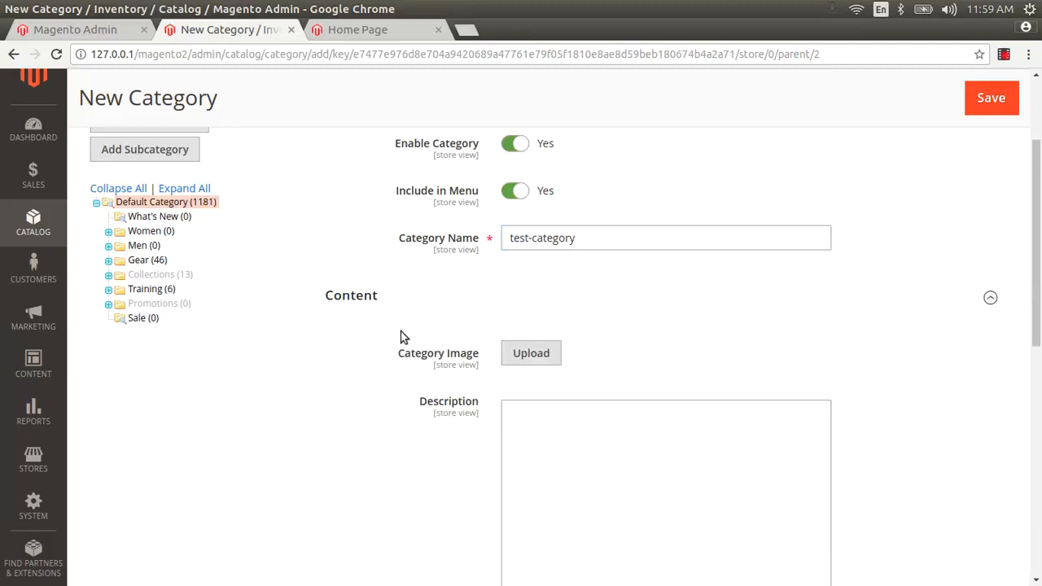
left_click_drag(1040, 245, 1041, 277)
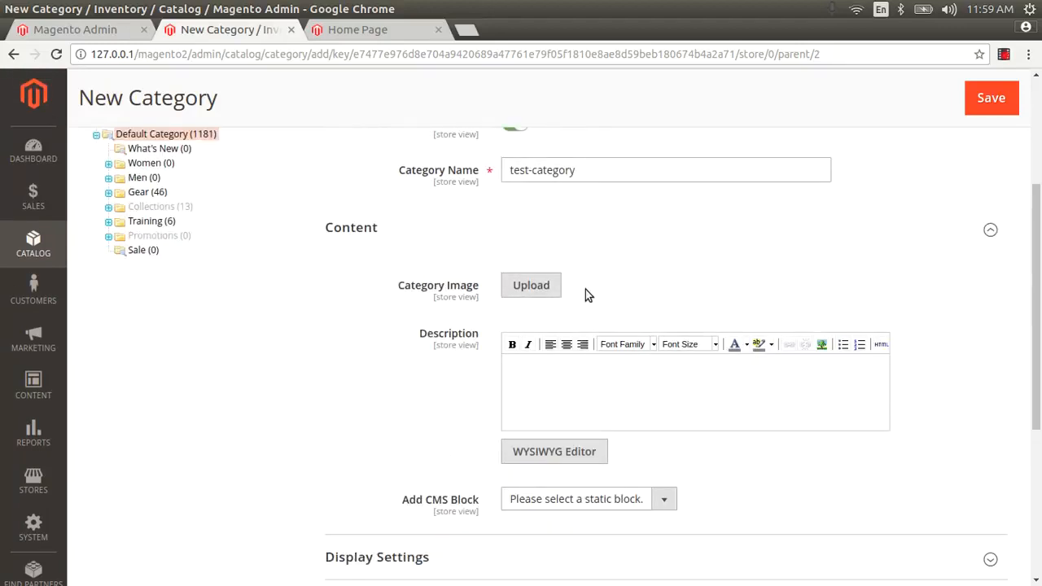
left_click(663, 498)
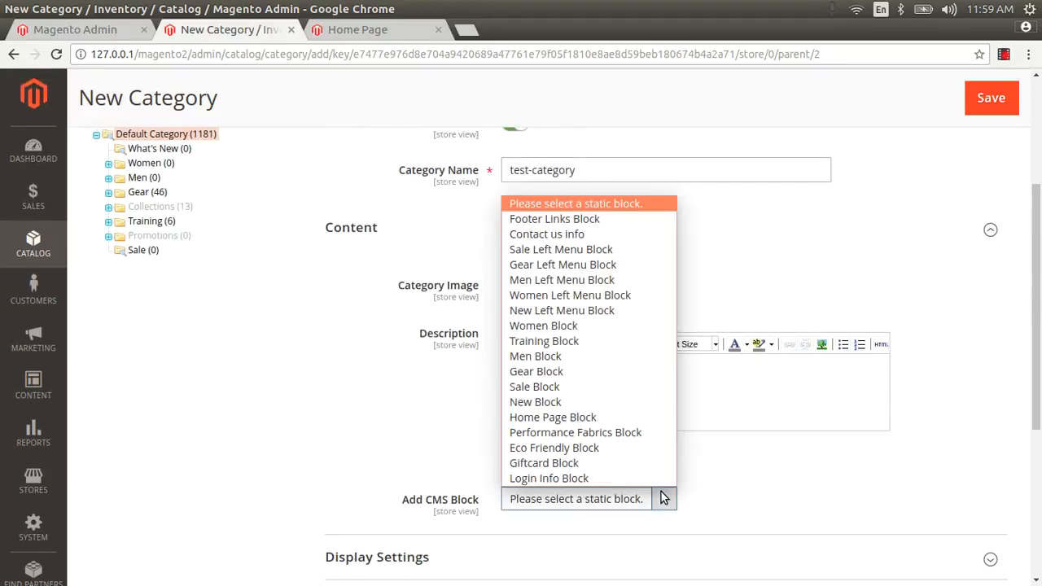
left_click(740, 494)
left_click_drag(1040, 294, 1041, 435)
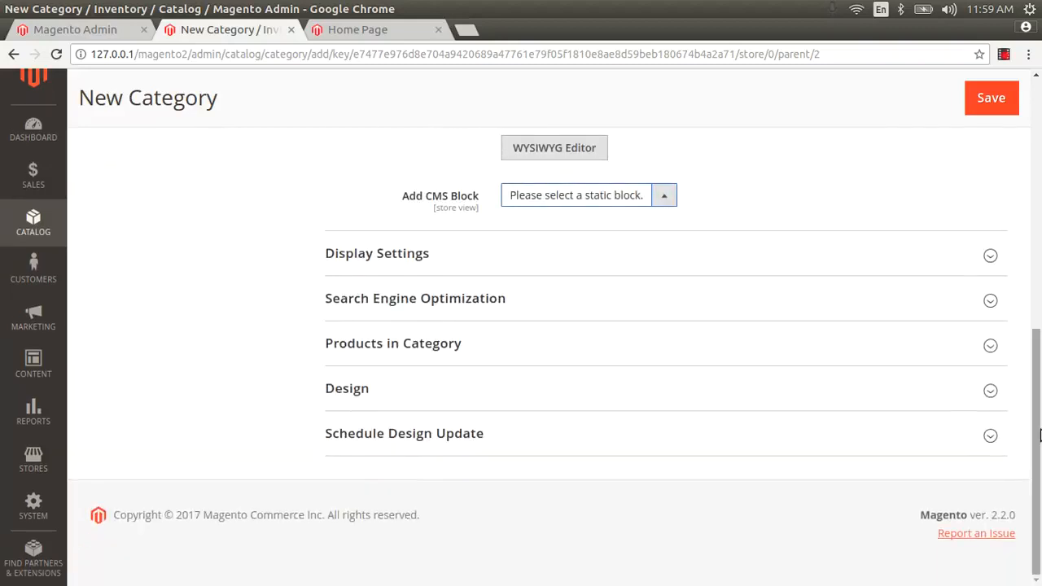
scroll(616, 372, "up", 10)
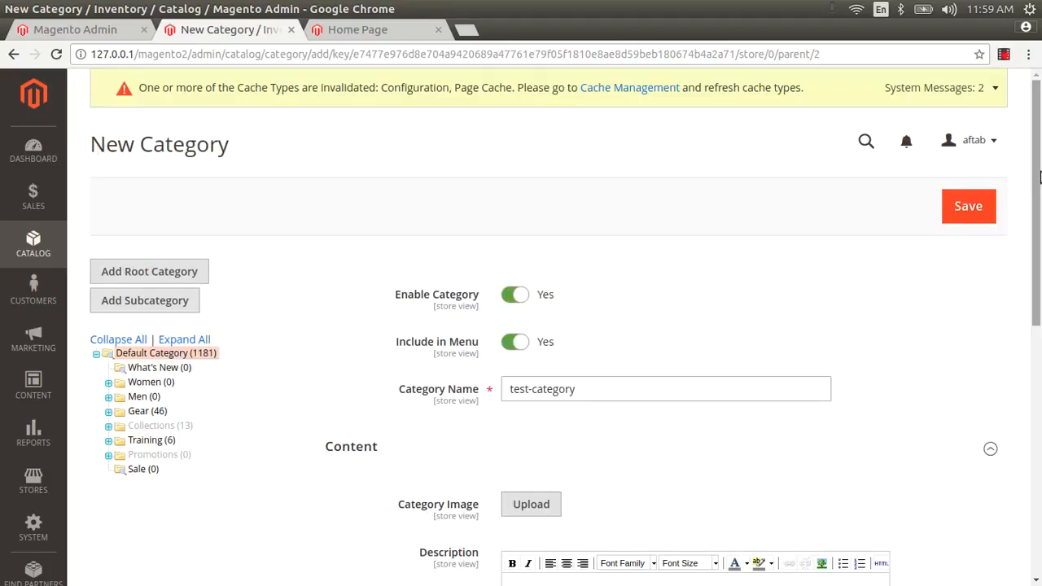
Step: Save test-category so it is created as ID 41 under Default Category
left_click(968, 208)
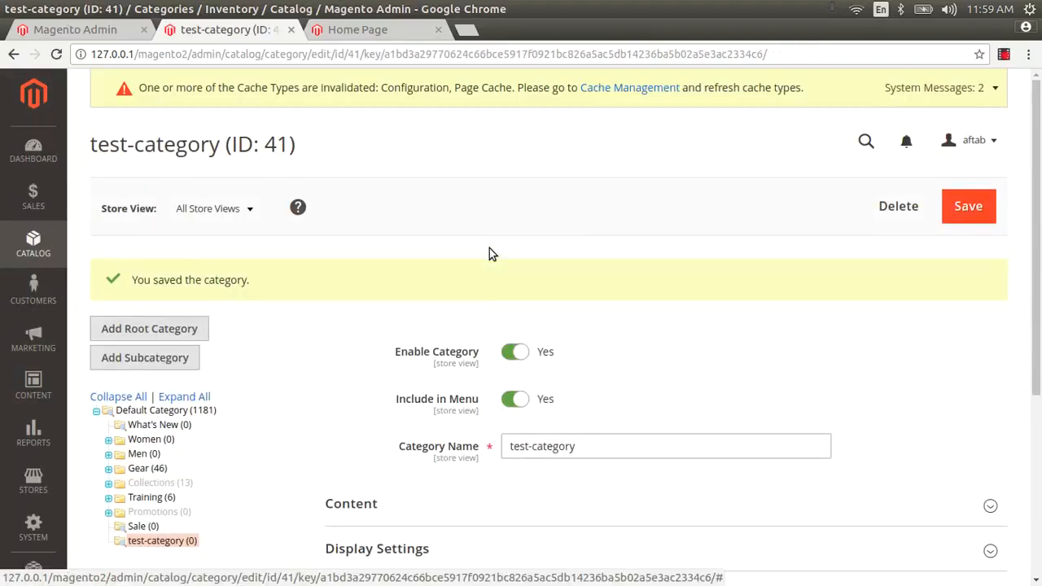
right_click(610, 94)
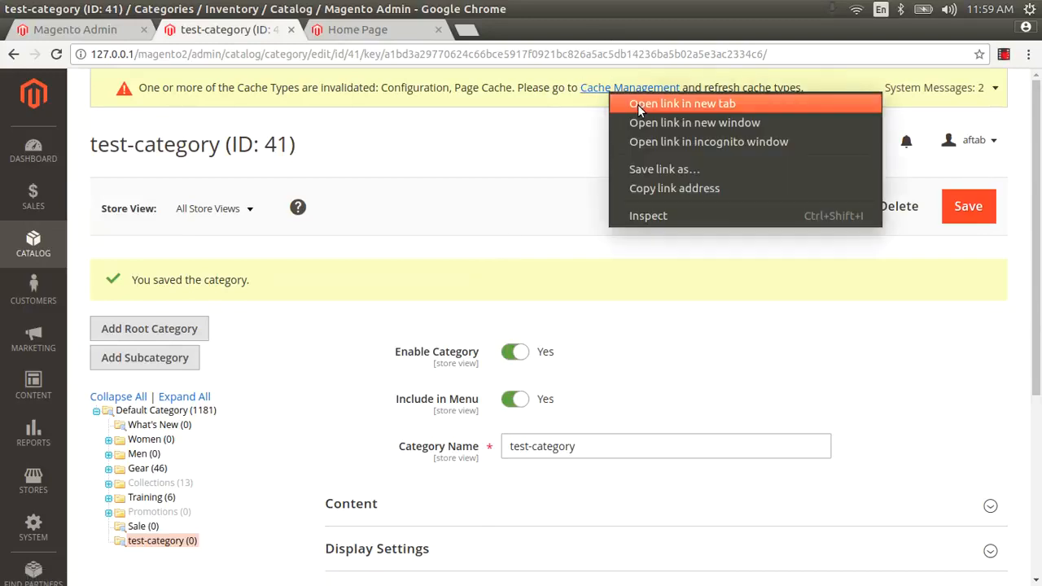
Step: Refresh all 13 cache types from Cache Management opened in a new tab
left_click(638, 104)
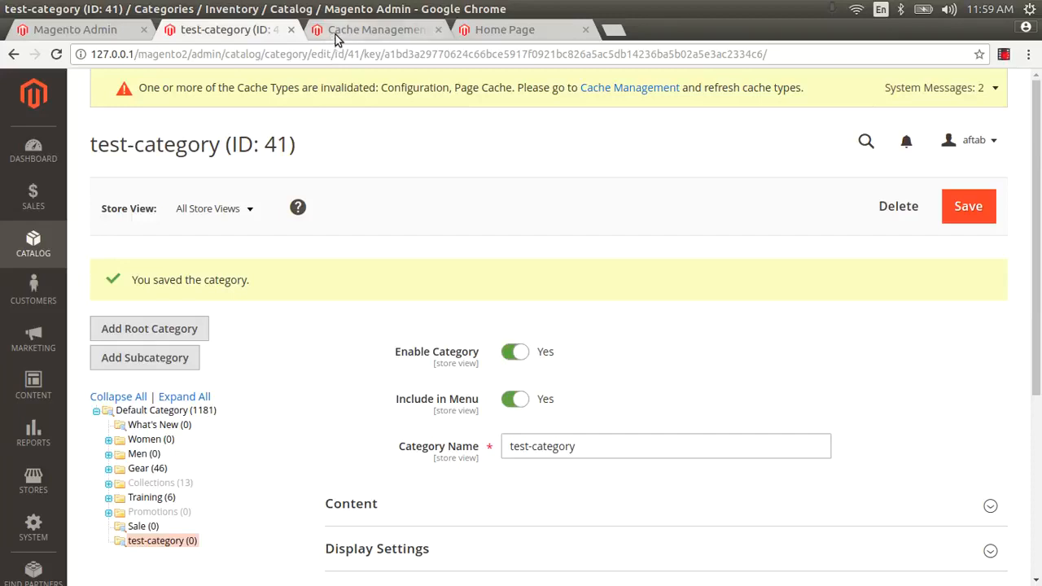
left_click(336, 34)
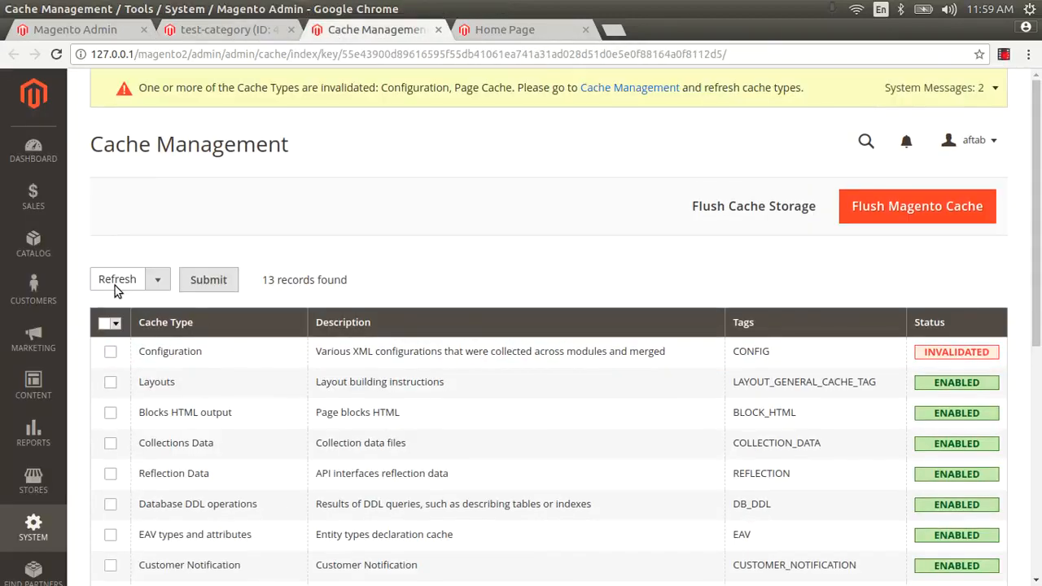
left_click(117, 289)
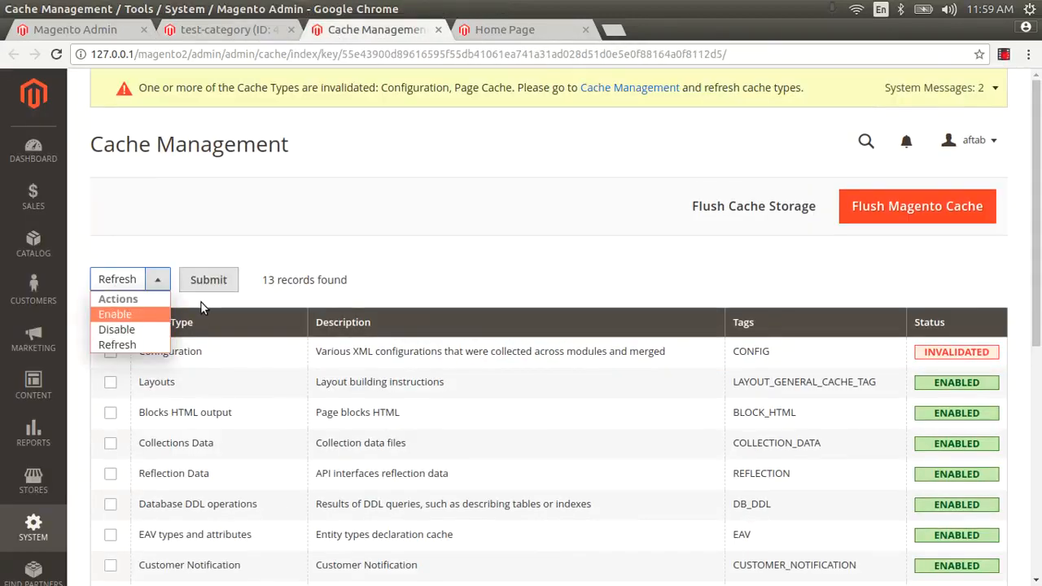
left_click(201, 303)
left_click(114, 325)
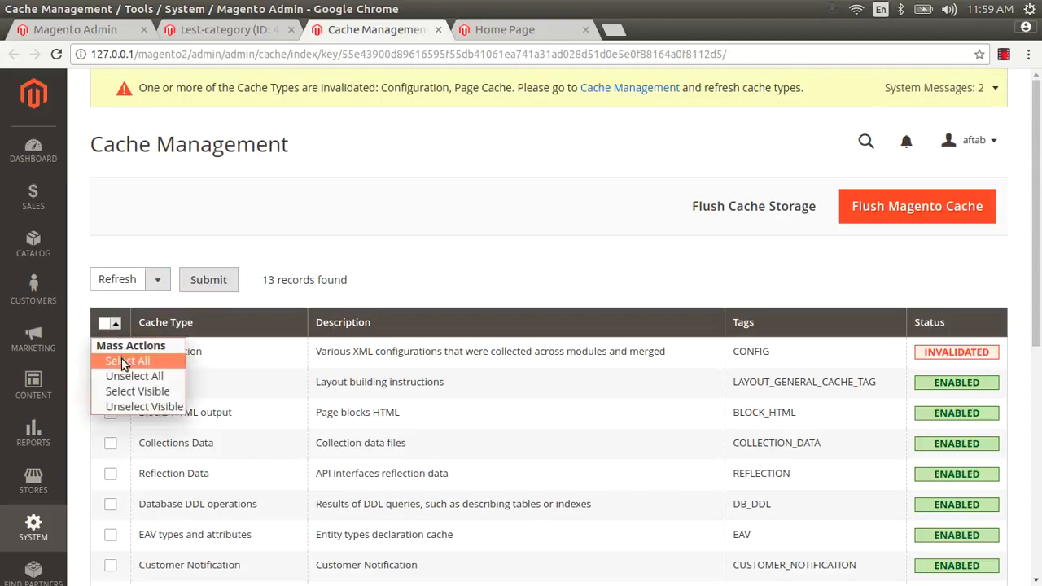
left_click(124, 360)
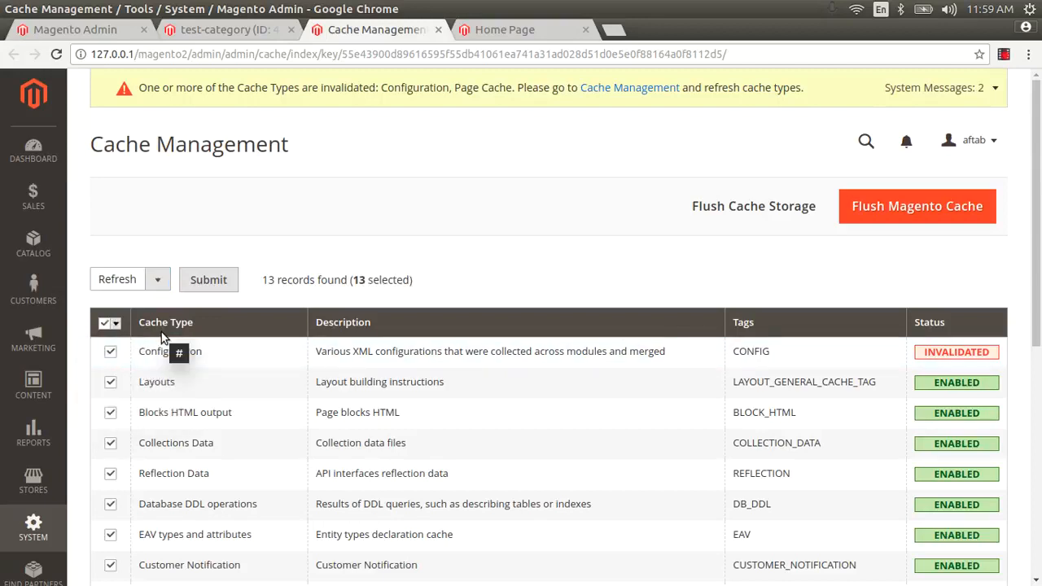
left_click(204, 281)
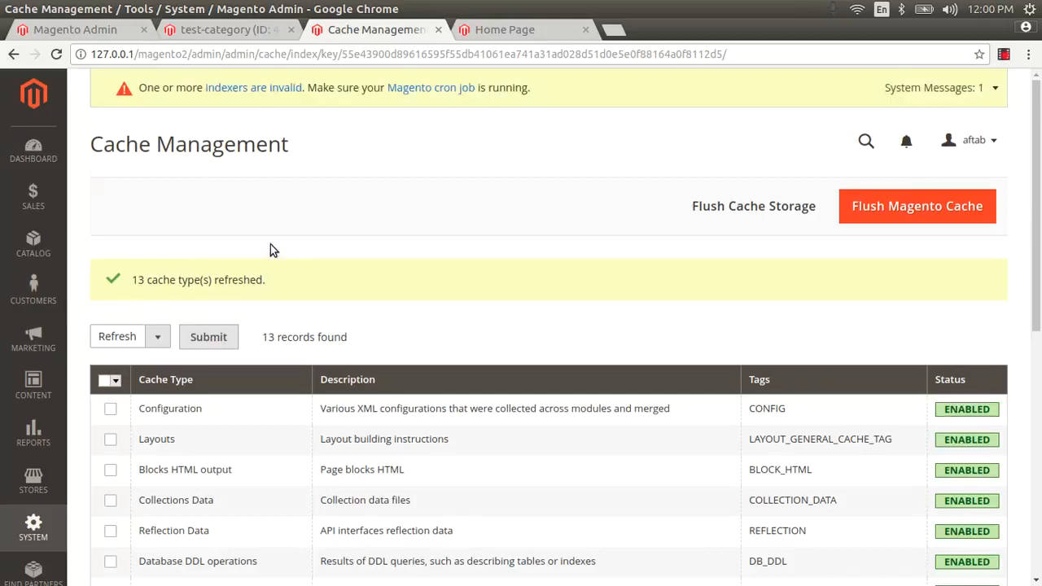
Step: Reload the storefront, open the test-category page showing no products, then return to the admin editor
left_click(512, 28)
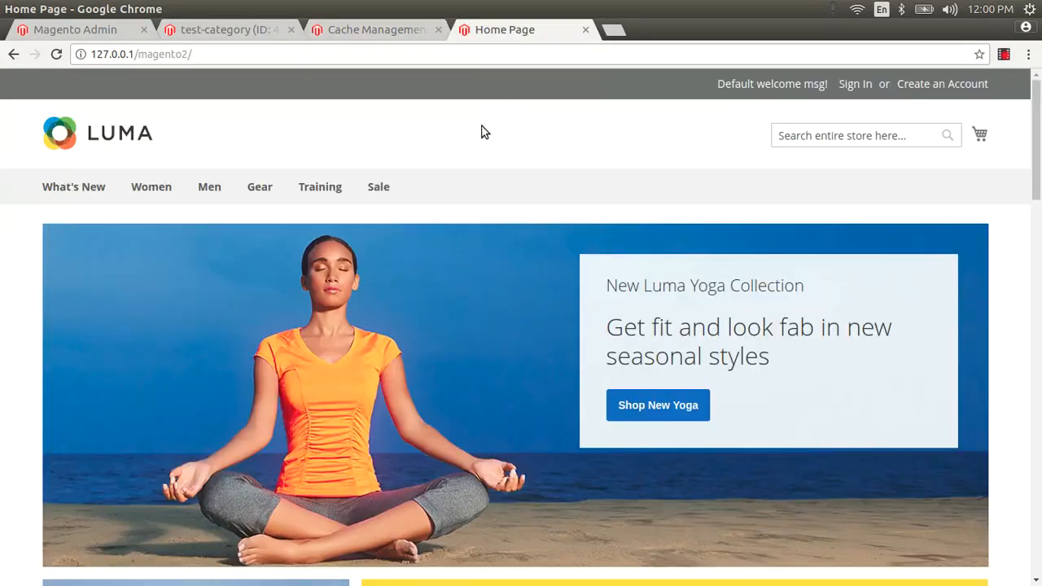
key("F5")
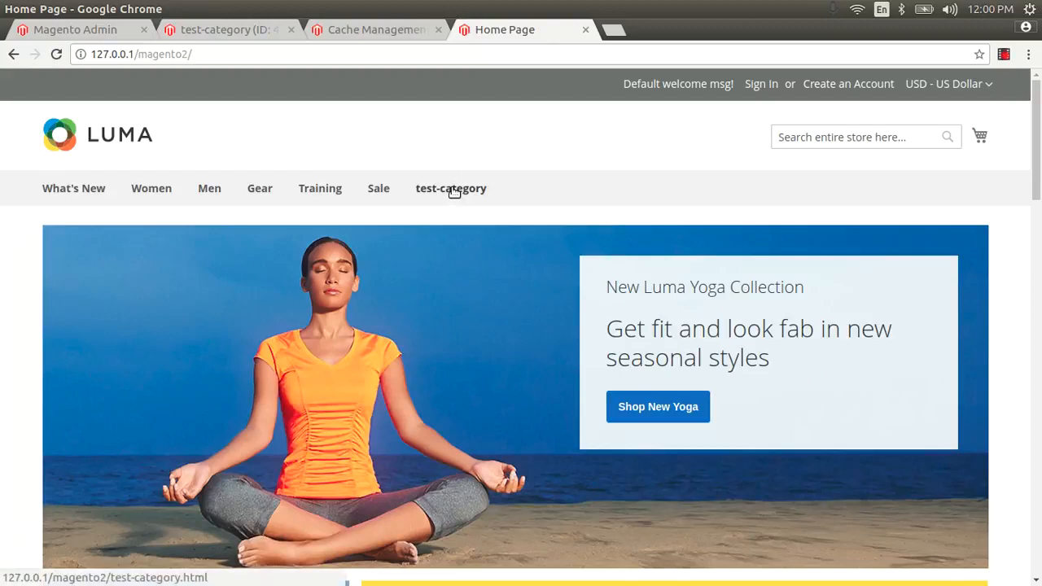
left_click(259, 32)
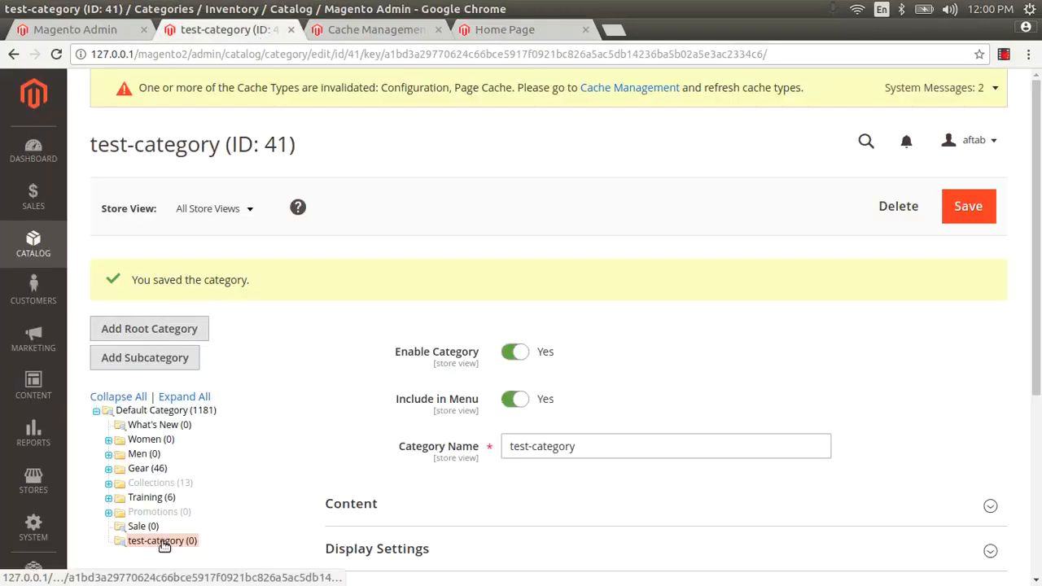
left_click(498, 37)
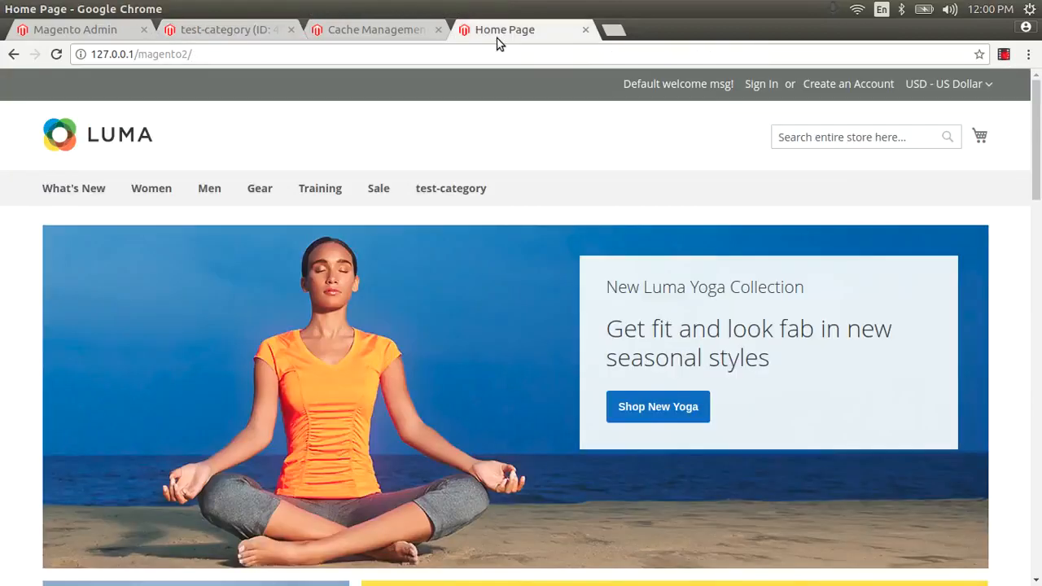
left_click(458, 189)
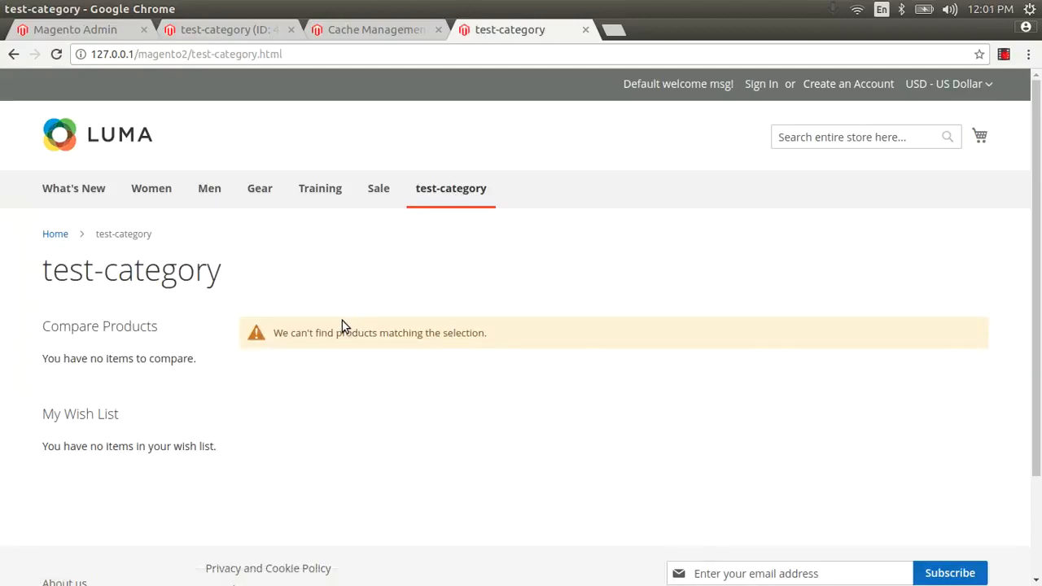
left_click(256, 33)
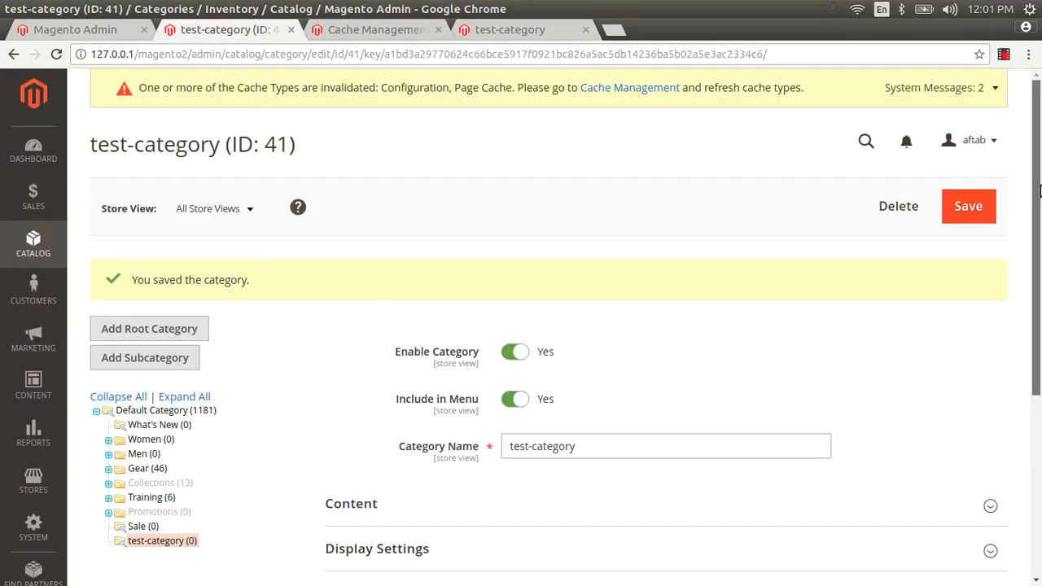
scroll(1036, 193, "down", 2)
Step: Browse Desktop, Downloads and Pictures for a category image, then close the picker without one
left_click(464, 361)
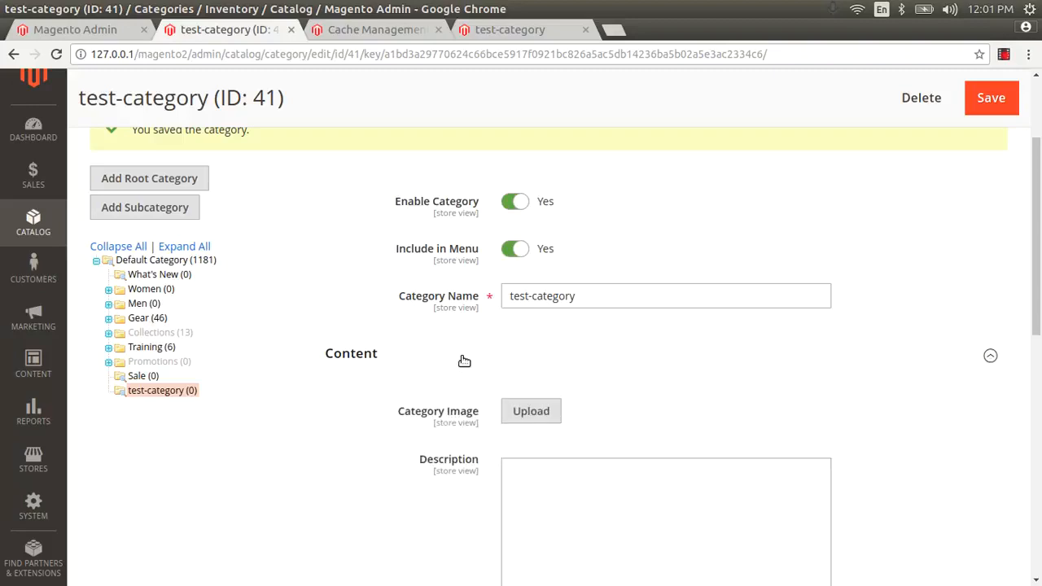
left_click(531, 413)
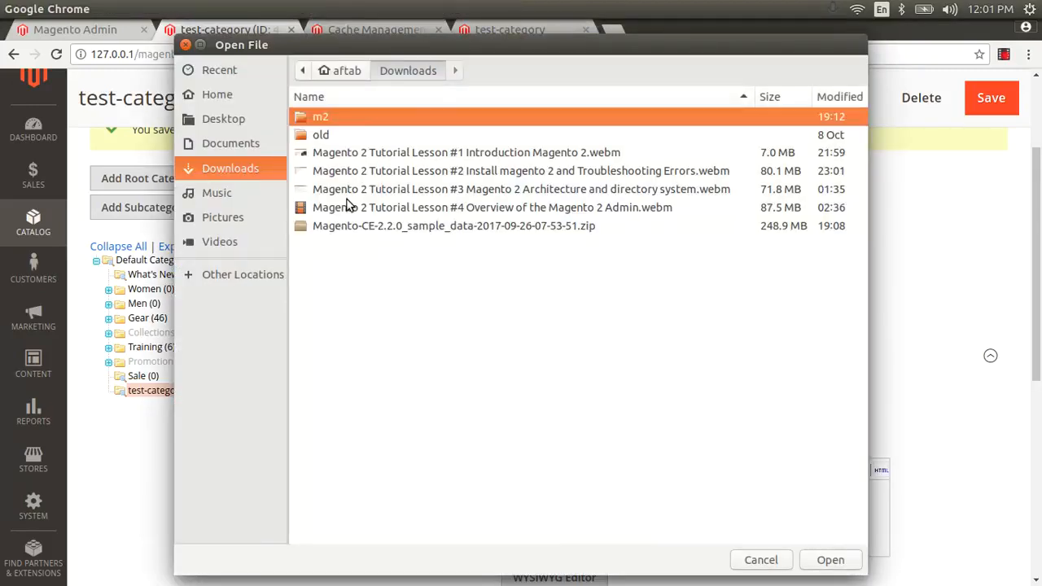
left_click(237, 121)
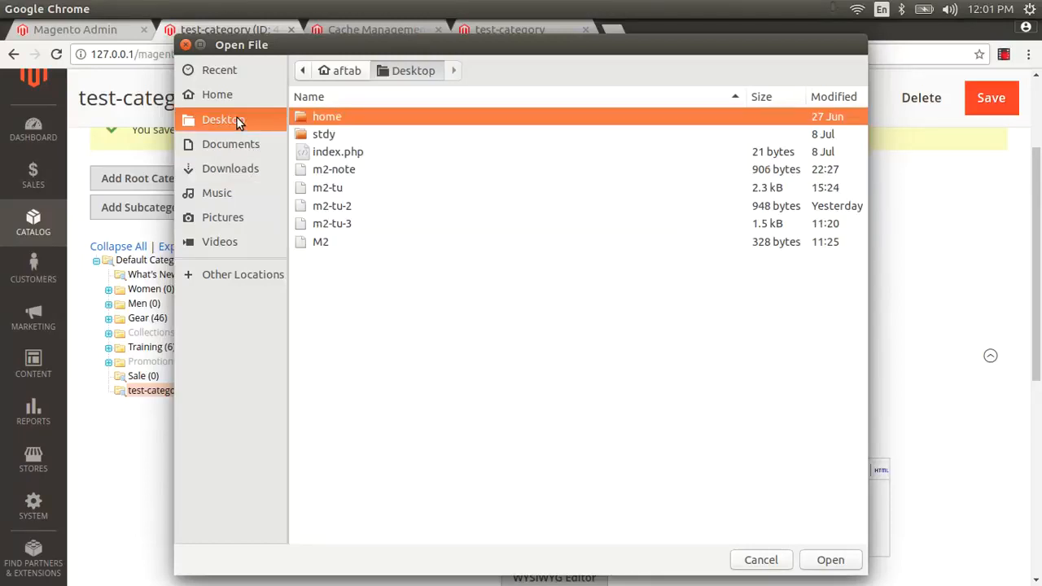
left_click(226, 169)
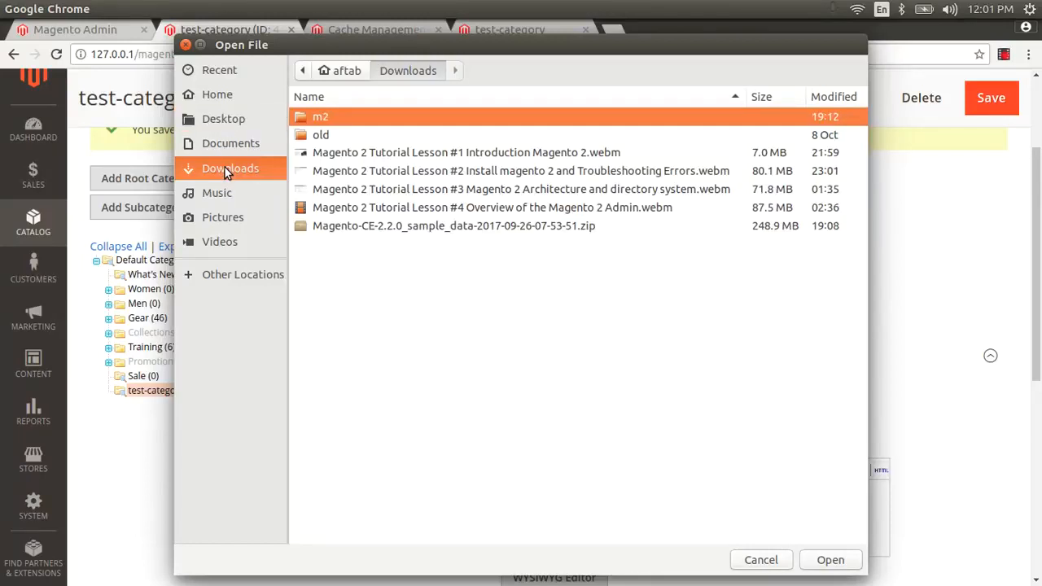
left_click(218, 221)
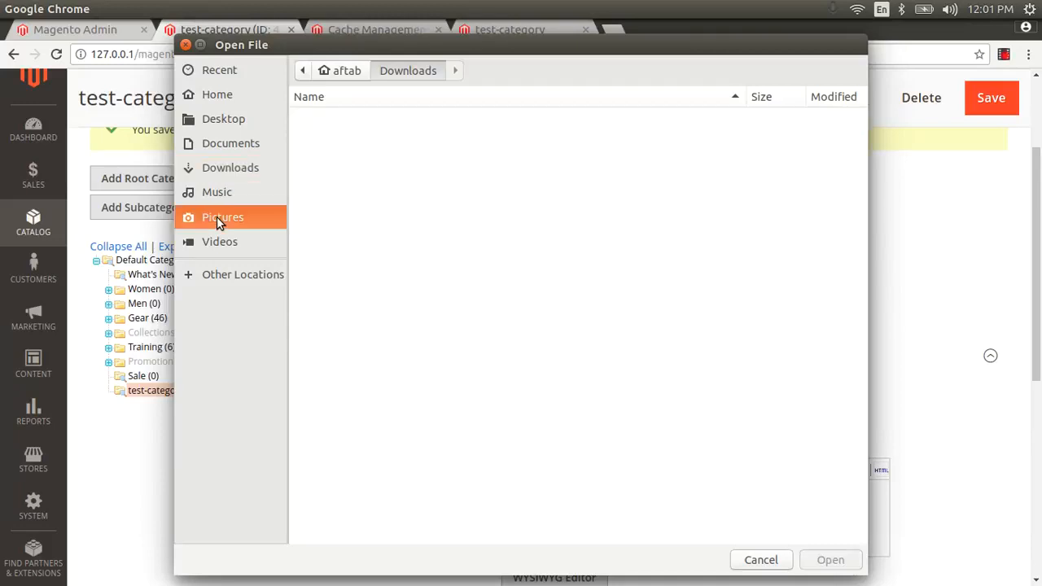
left_click(218, 174)
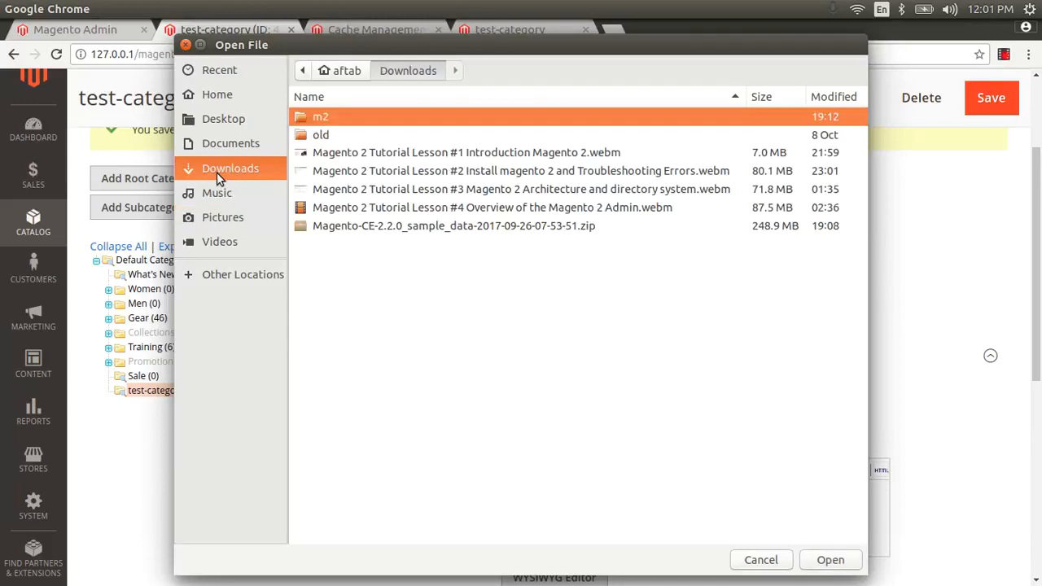
left_click(227, 116)
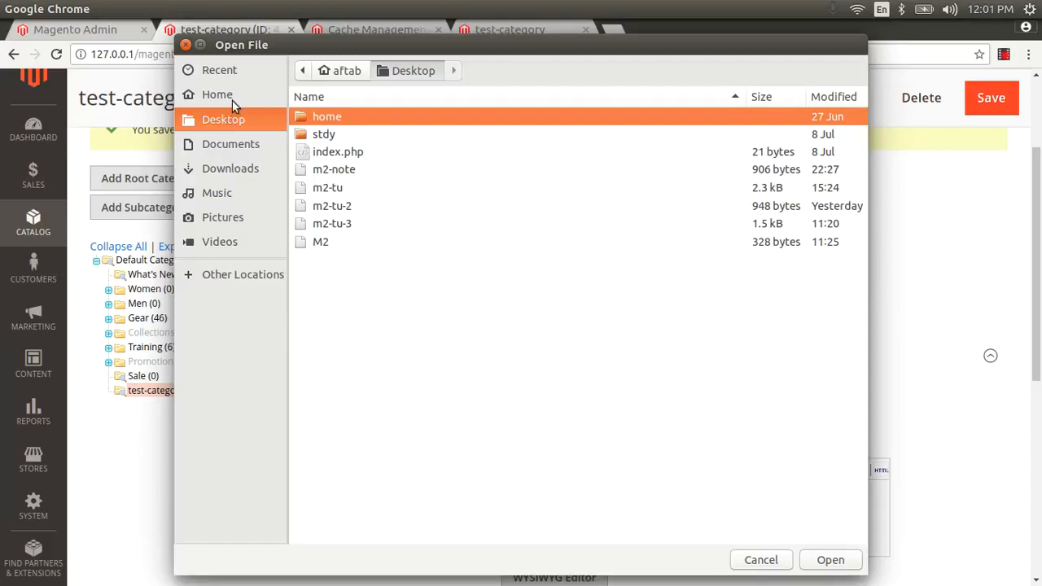
left_click(186, 44)
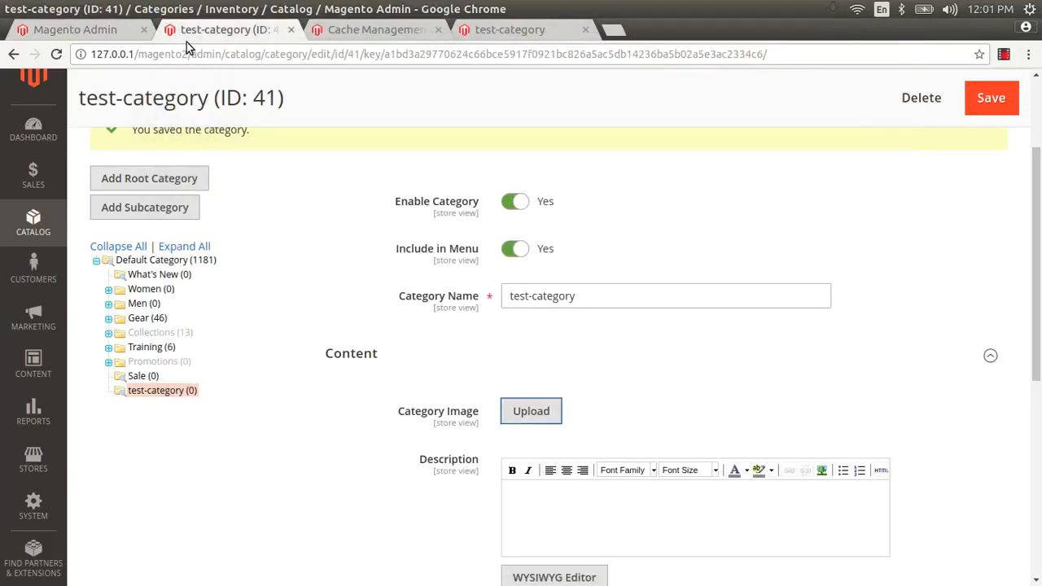
left_click(494, 27)
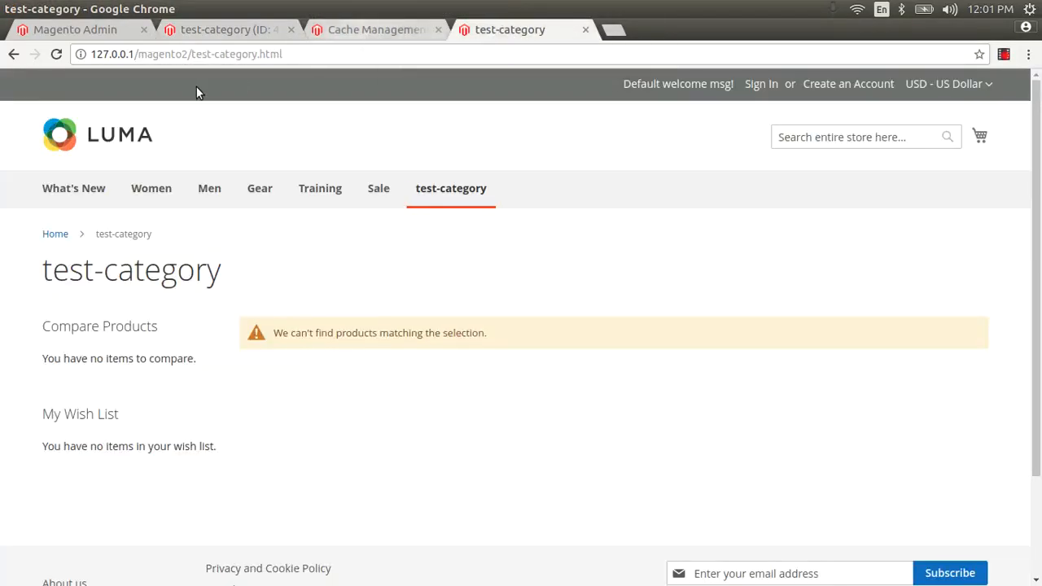
Step: Open the Luma store home page in a new tab
right_click(118, 132)
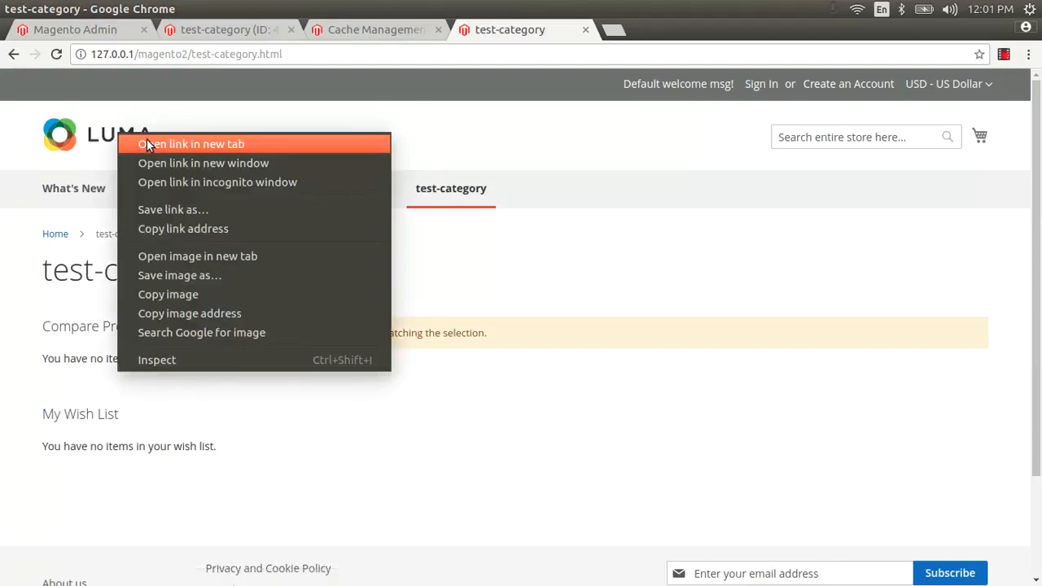
left_click(146, 144)
left_click(643, 31)
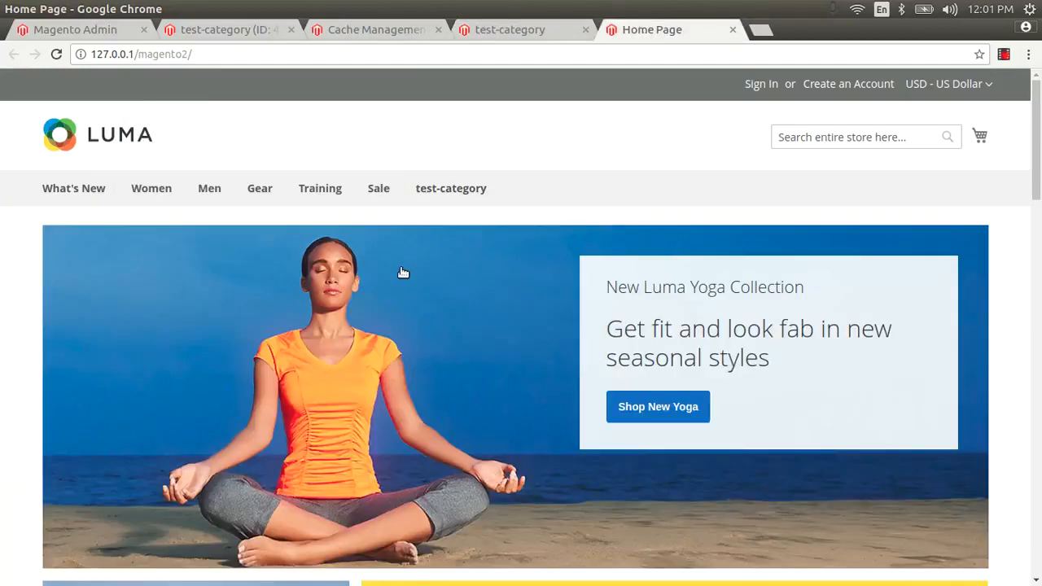
Step: Save the home page yoga banner image to the Desktop as category-image.jpg
right_click(338, 275)
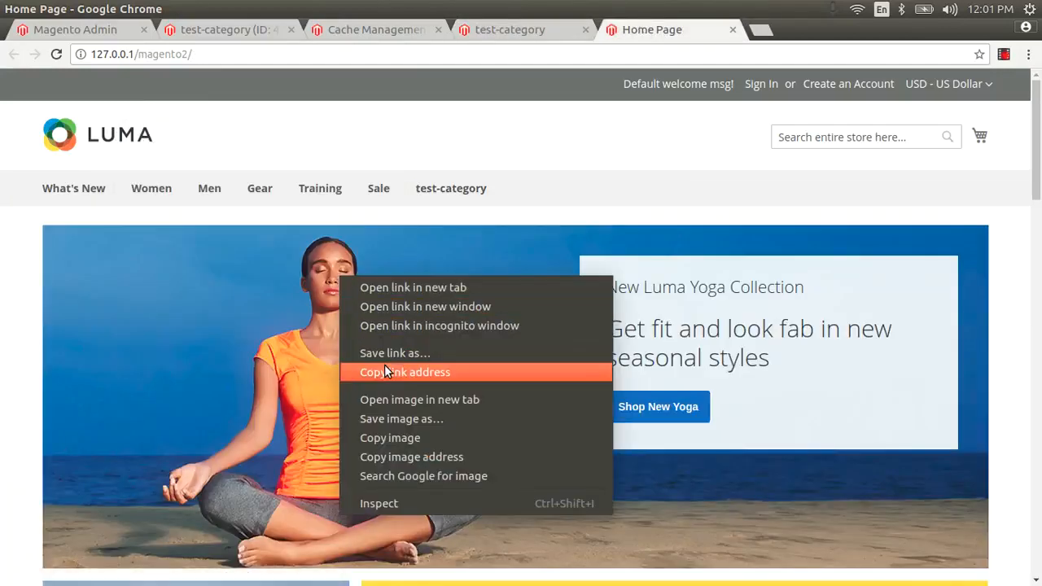
left_click(395, 417)
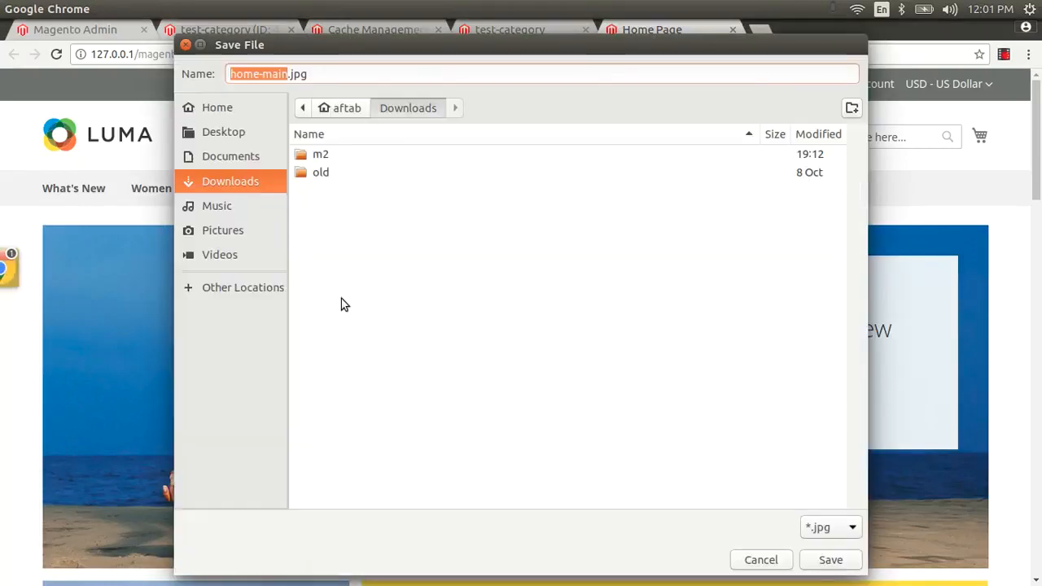
left_click(230, 135)
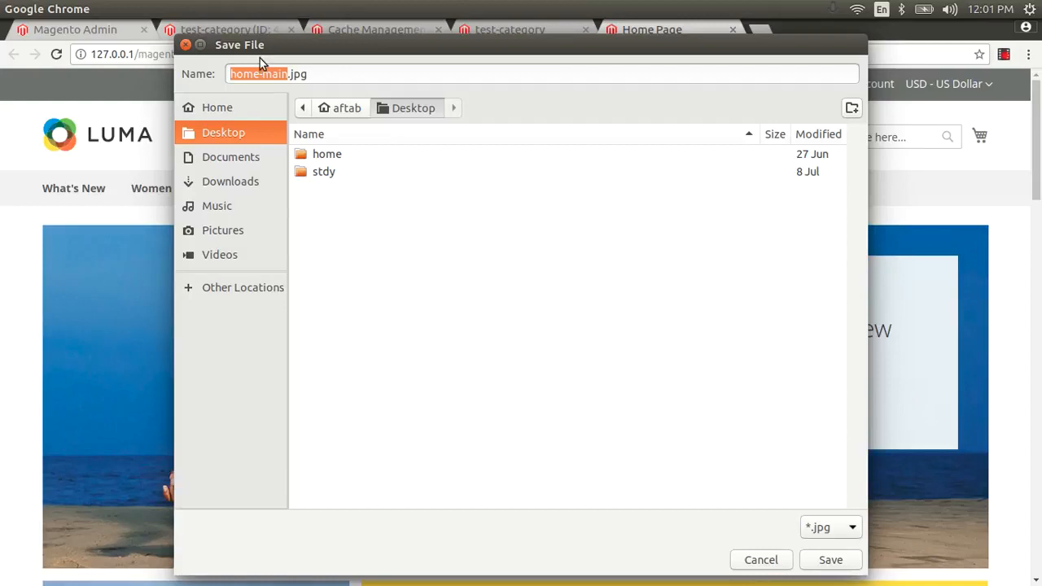
double_click(243, 74)
type("category")
key("Delete")
key("Delete")
key("Delete")
key("Delete")
type("image")
left_click(830, 560)
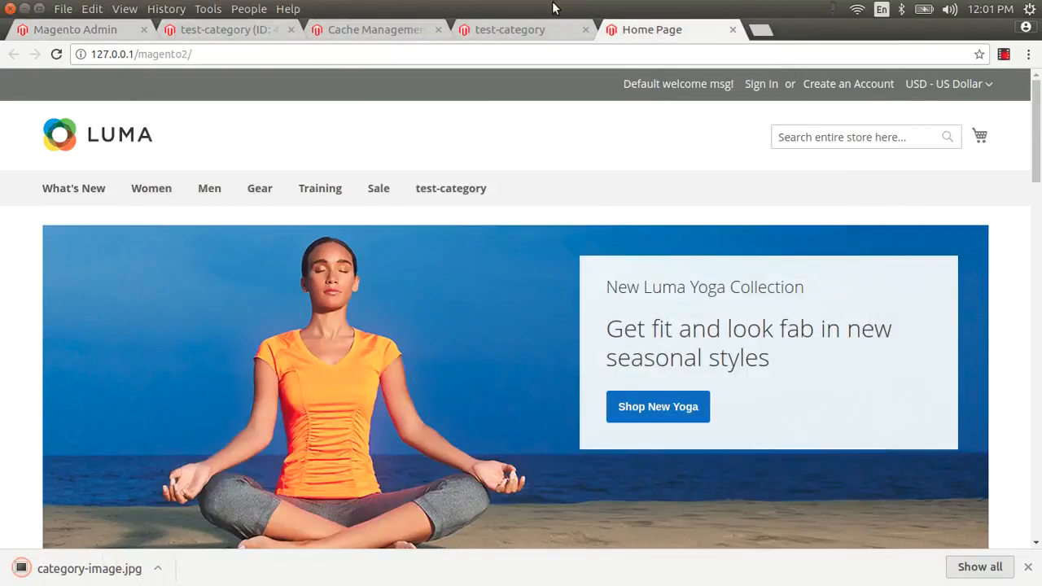
Step: Upload Desktop/category-image.jpg as test-category's Category Image and save the category
left_click(520, 29)
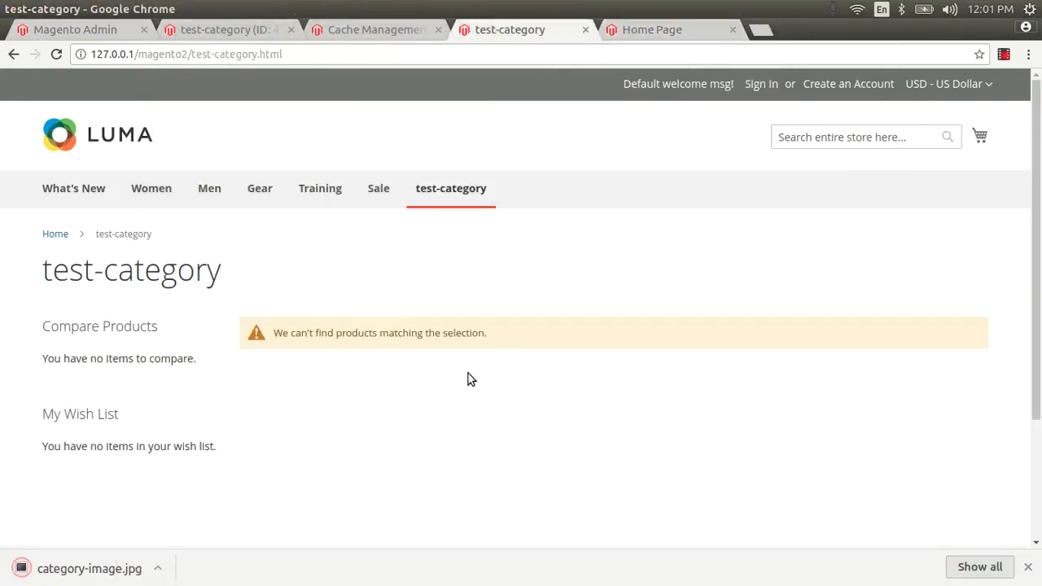
left_click(275, 30)
left_click(533, 417)
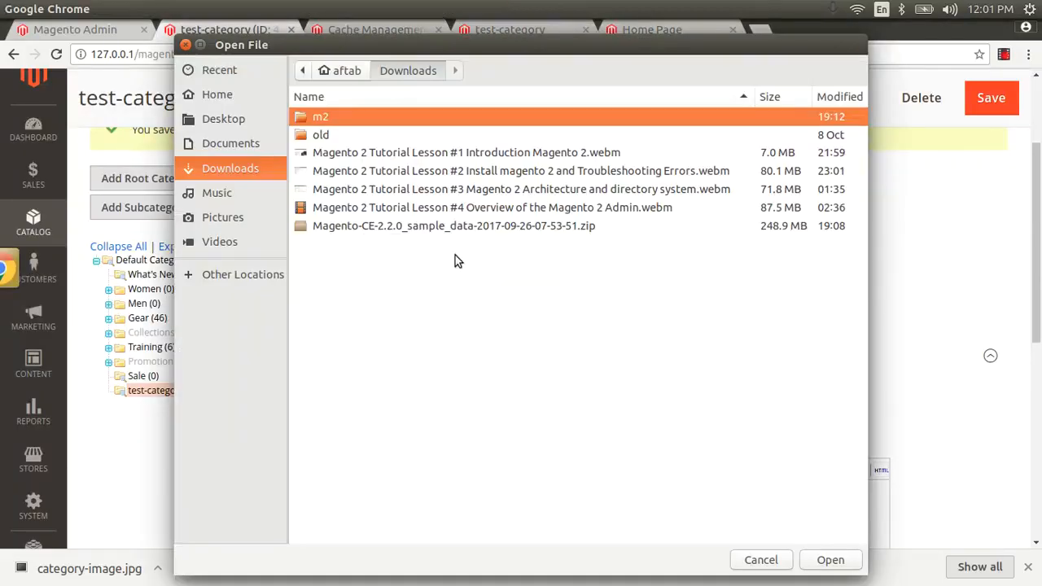
left_click(239, 120)
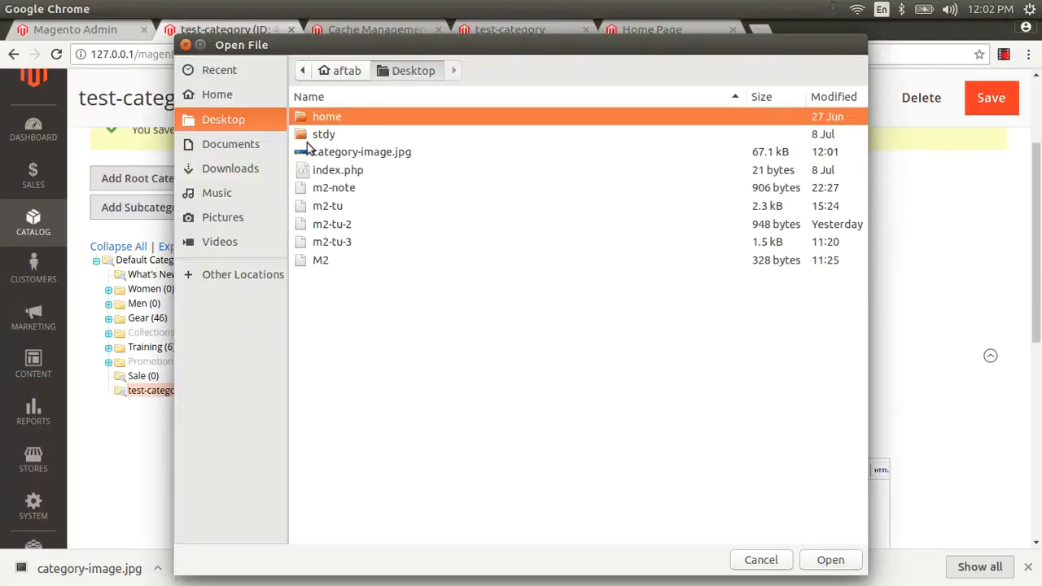
double_click(341, 155)
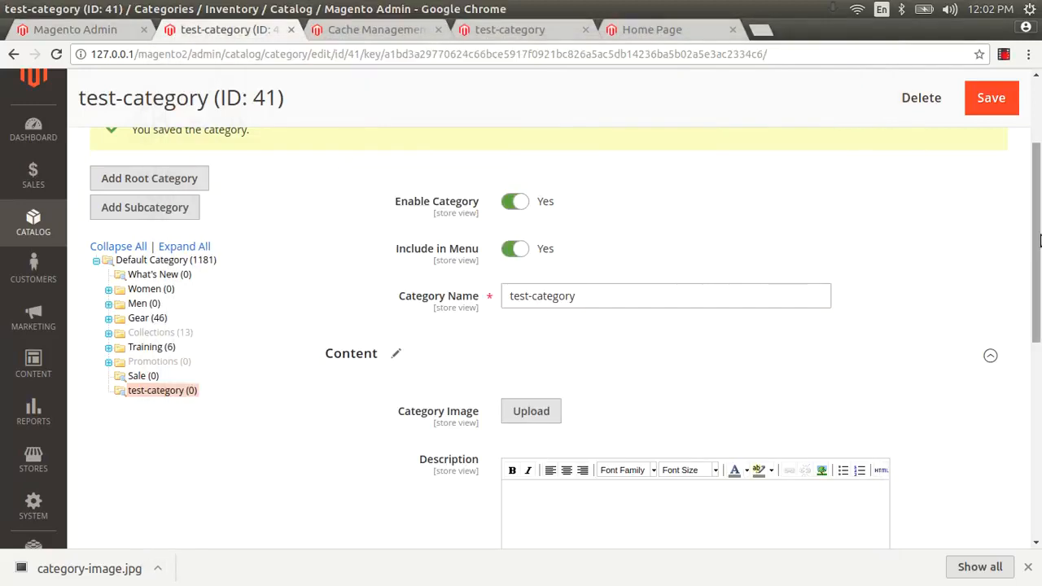
left_click_drag(1037, 216, 1037, 380)
left_click(998, 107)
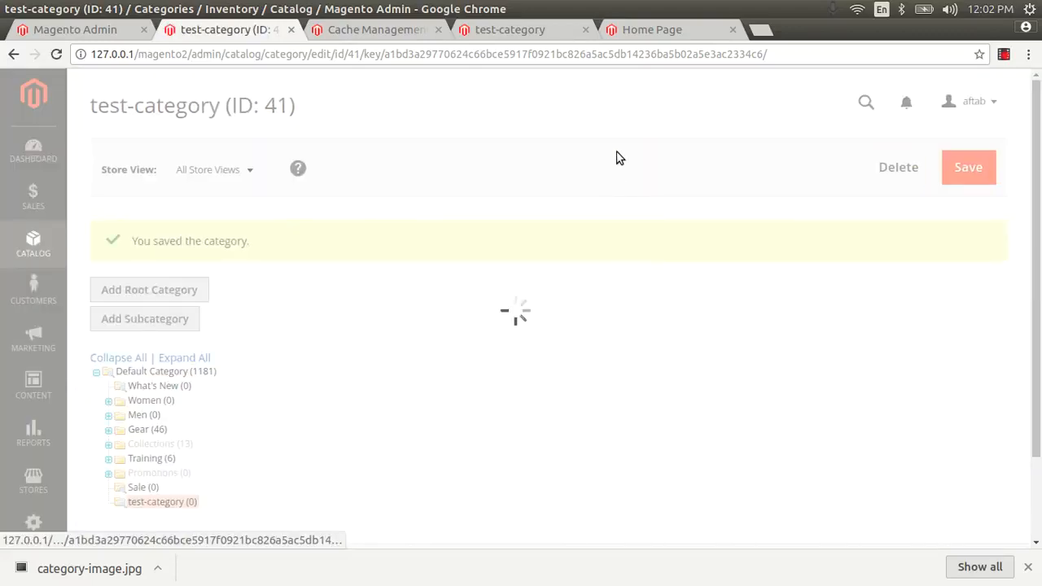
left_click(666, 29)
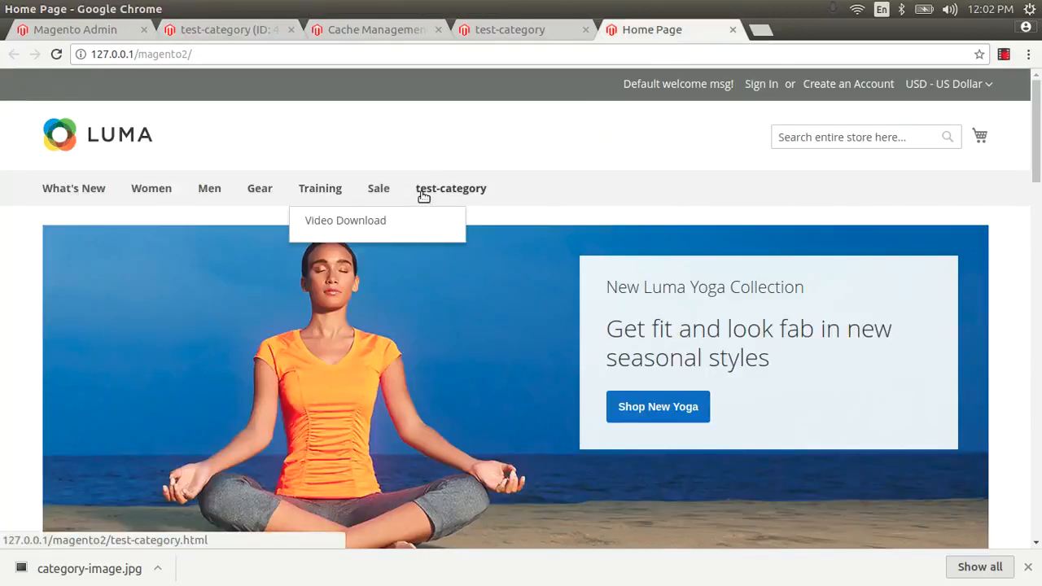
Step: Check the yoga banner on the storefront test-category page and dismiss the downloads bar
left_click(449, 191)
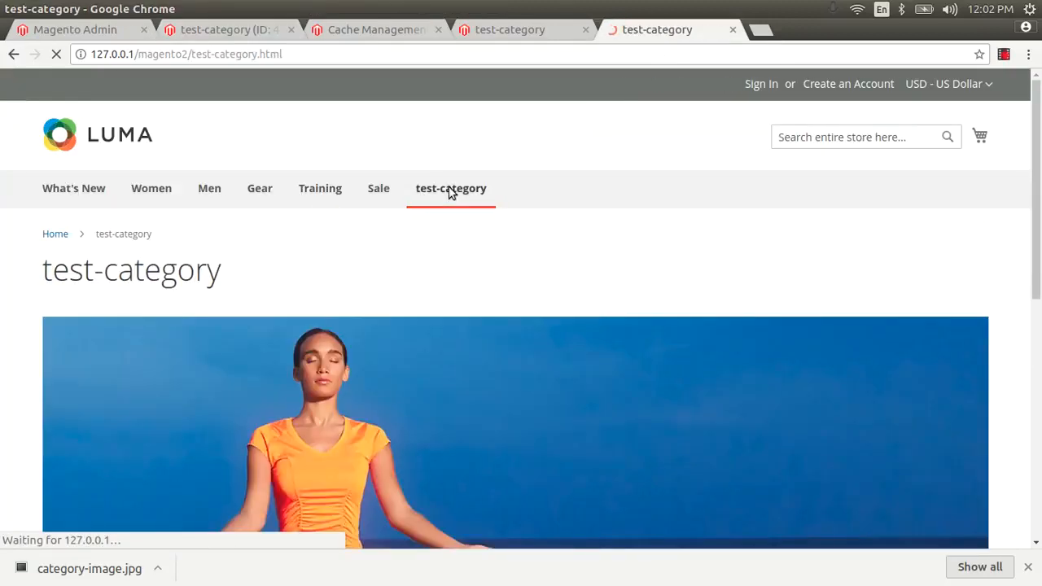
left_click_drag(1033, 163, 1039, 231)
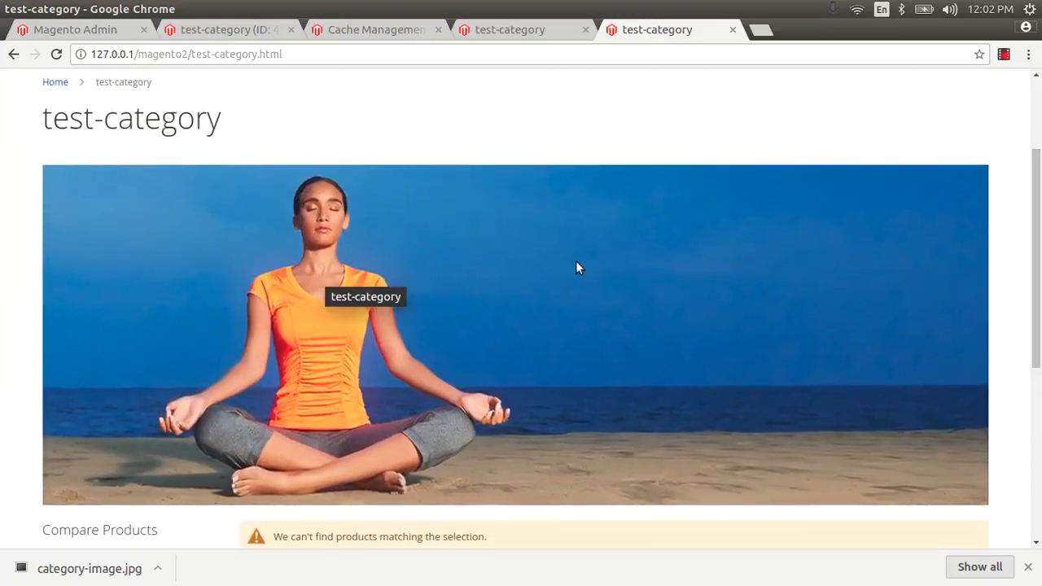
left_click_drag(1035, 220, 1032, 290)
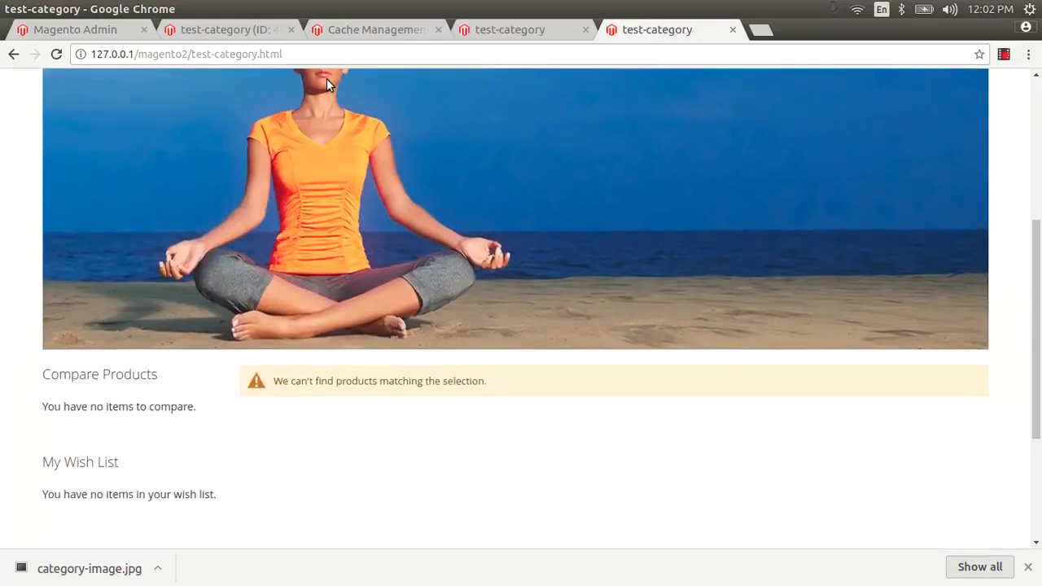
left_click(247, 31)
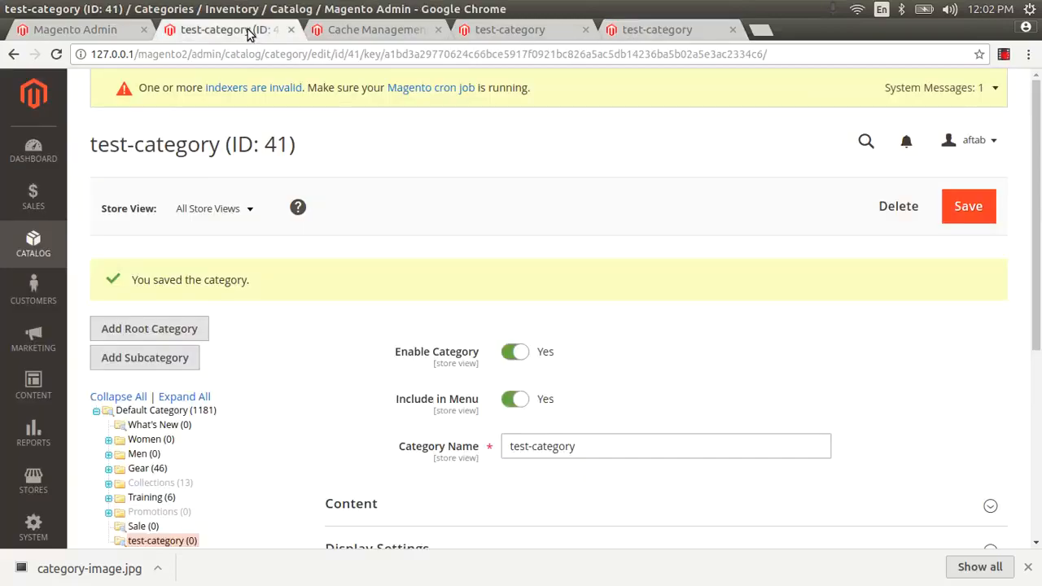
left_click(1029, 568)
scroll(1039, 360, "down", 3)
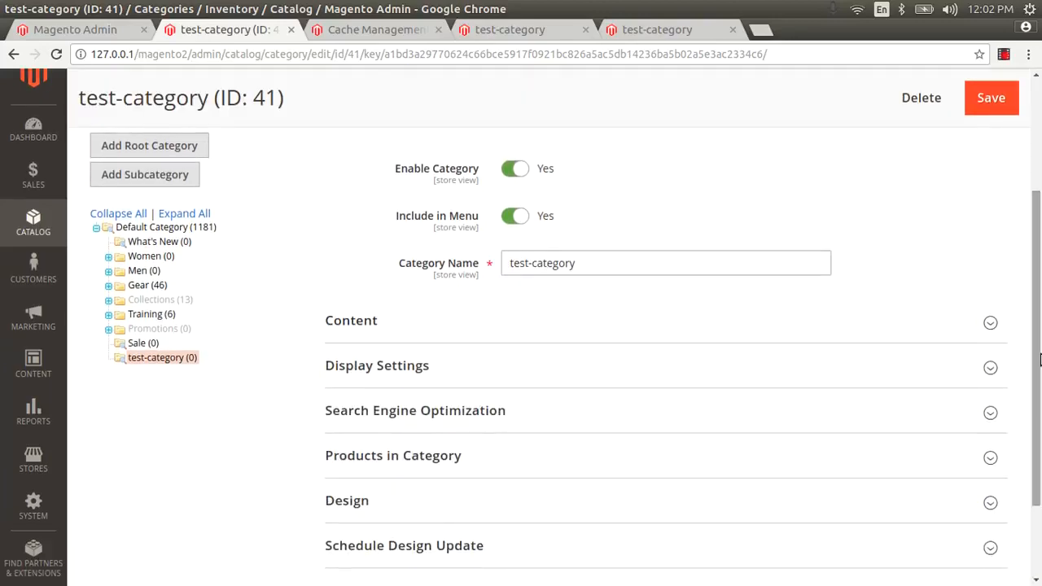
left_click(631, 30)
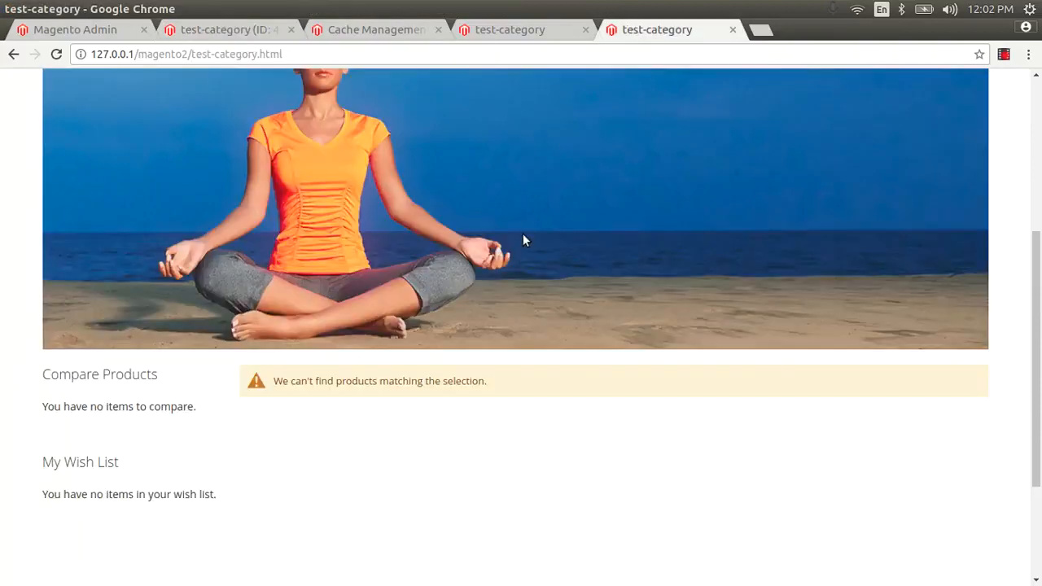
Step: Expand test-category's Content section and review the Add CMS Block list without choosing one
left_click(189, 35)
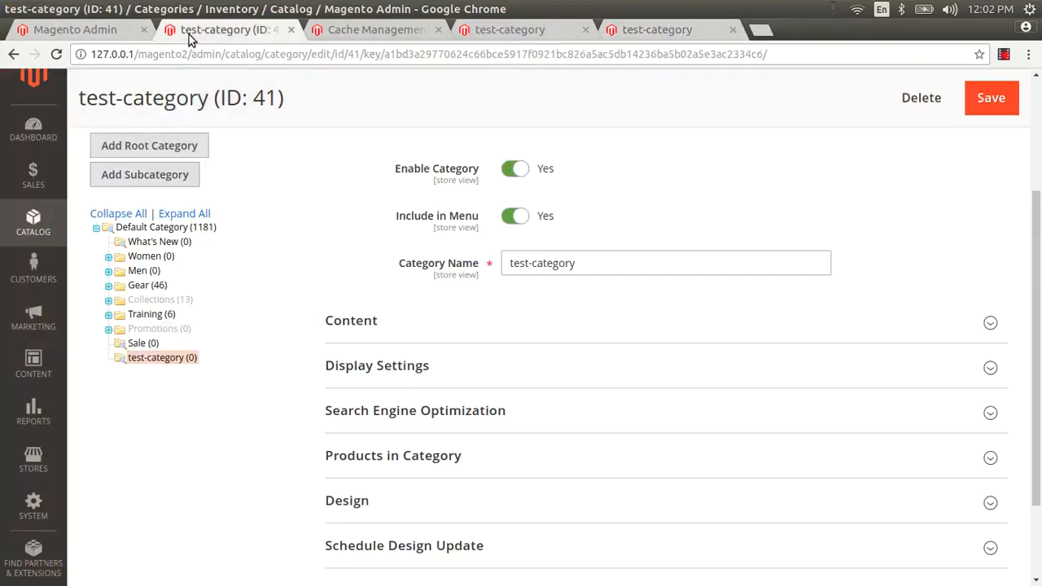
left_click(702, 342)
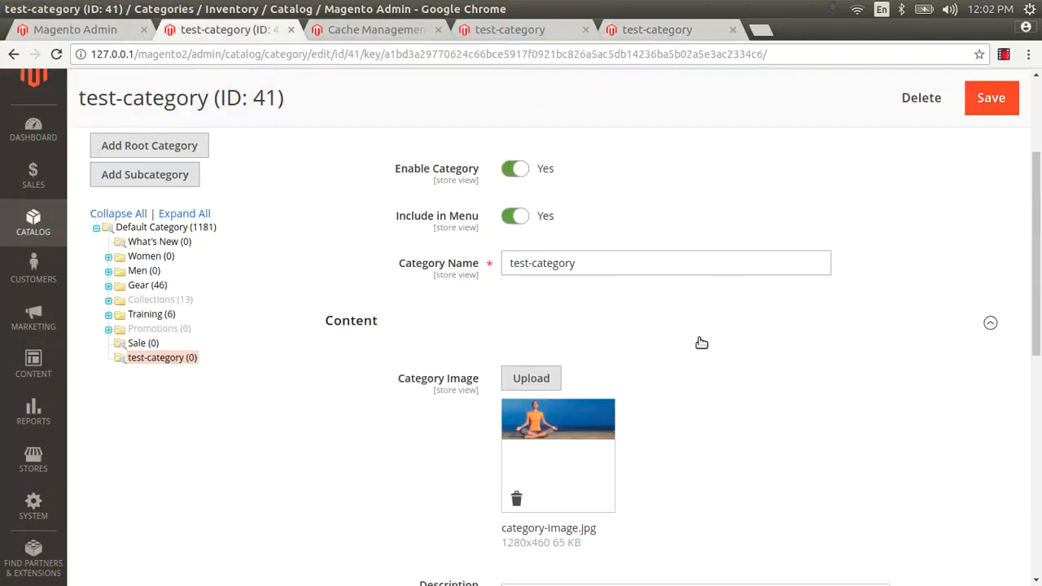
left_click_drag(1040, 258, 1040, 423)
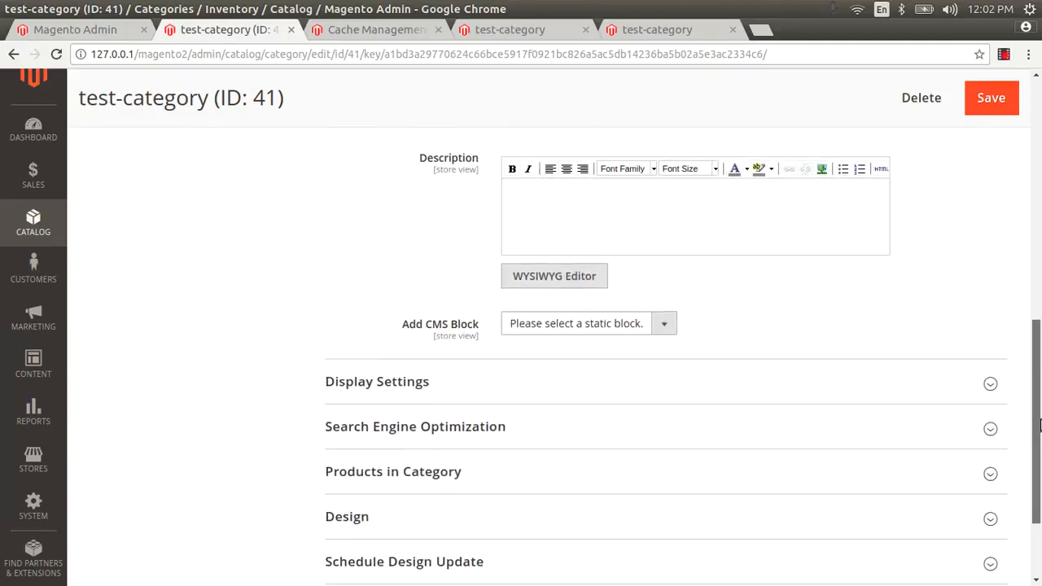
left_click(633, 326)
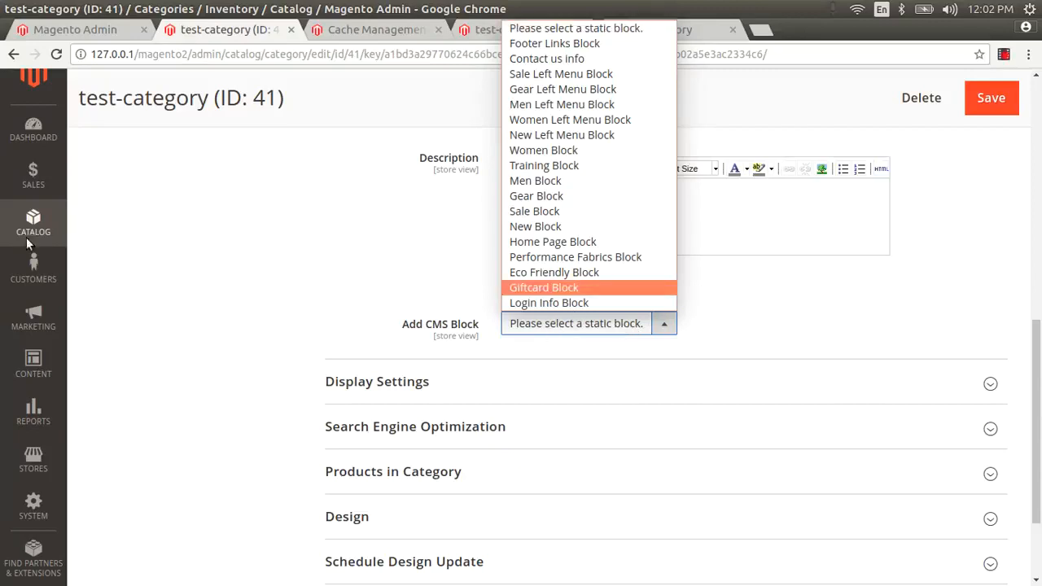
left_click(222, 256)
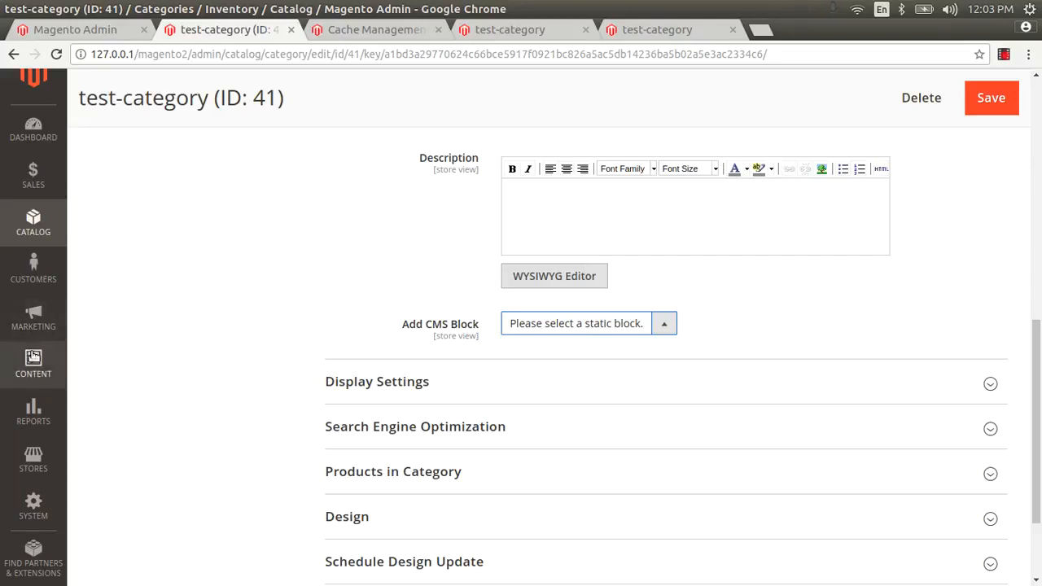
left_click(33, 363)
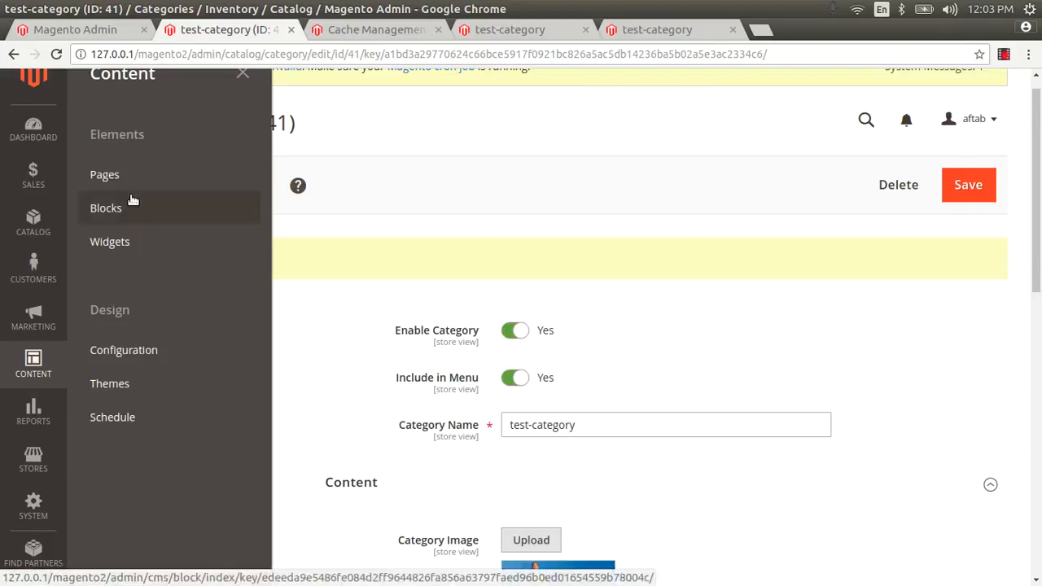
Step: Open Content > Blocks in a new tab and start a new block
right_click(113, 210)
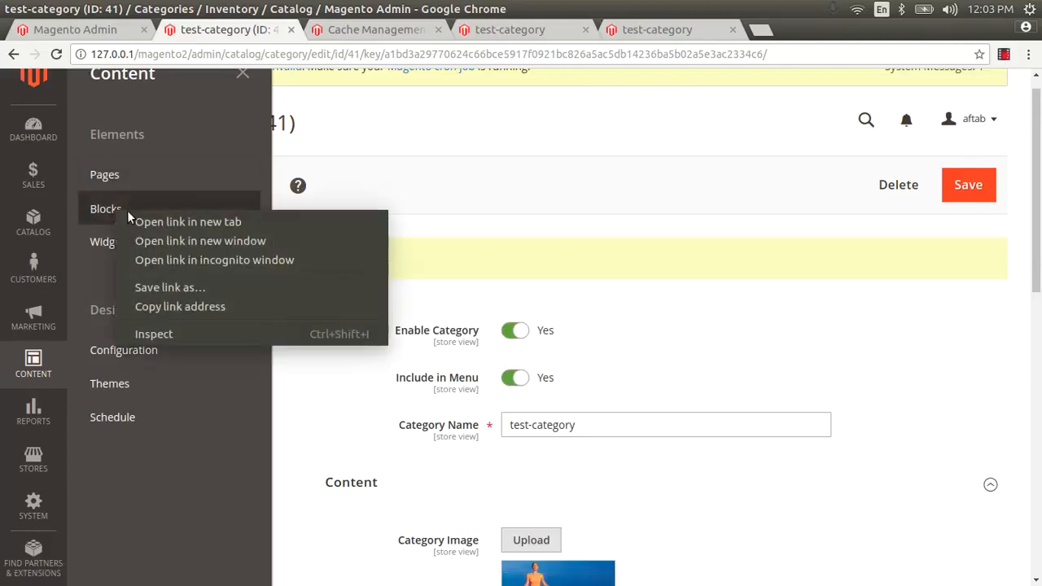
left_click(153, 223)
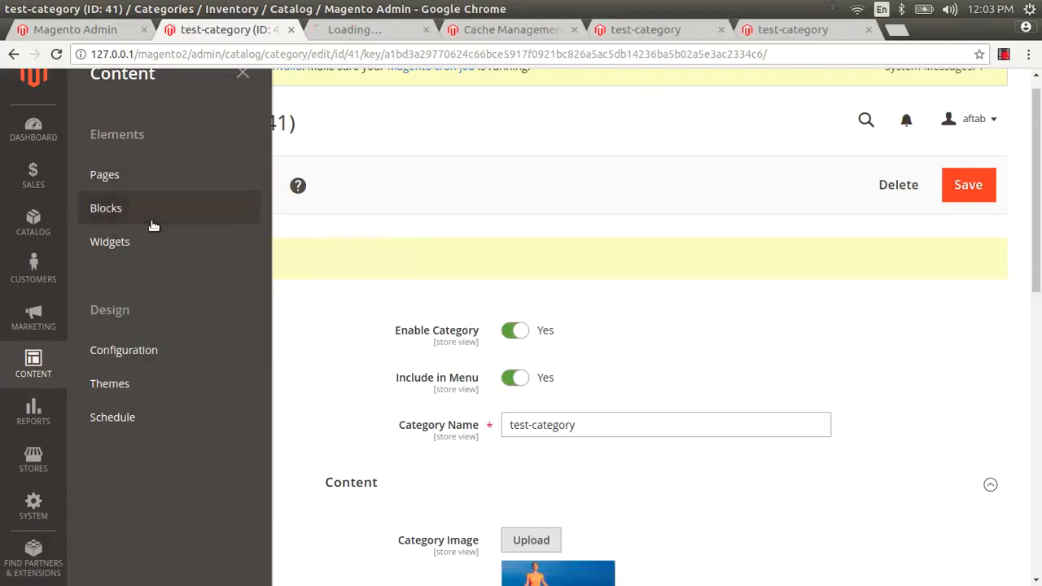
left_click(353, 30)
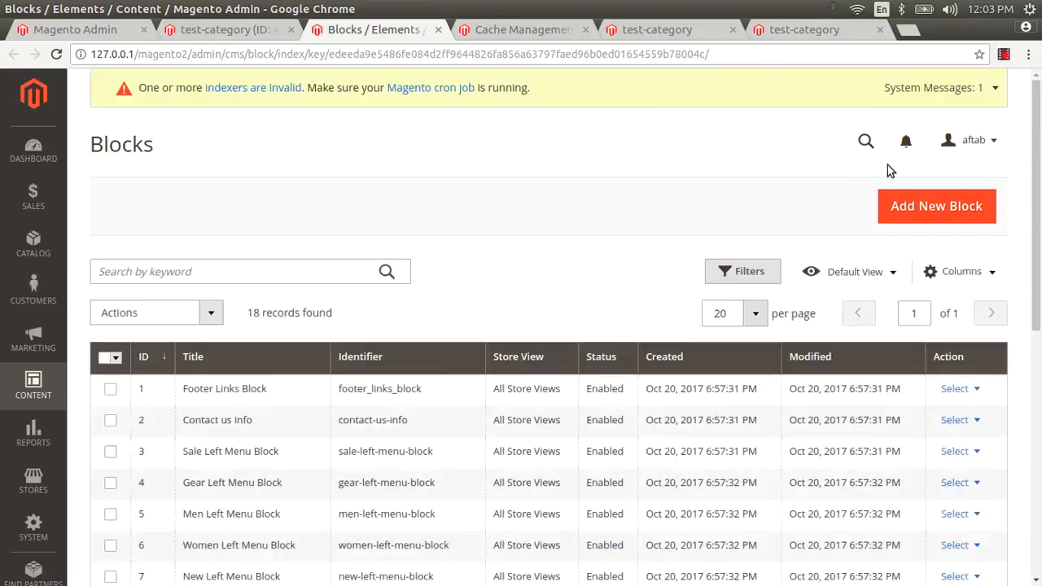
left_click(933, 205)
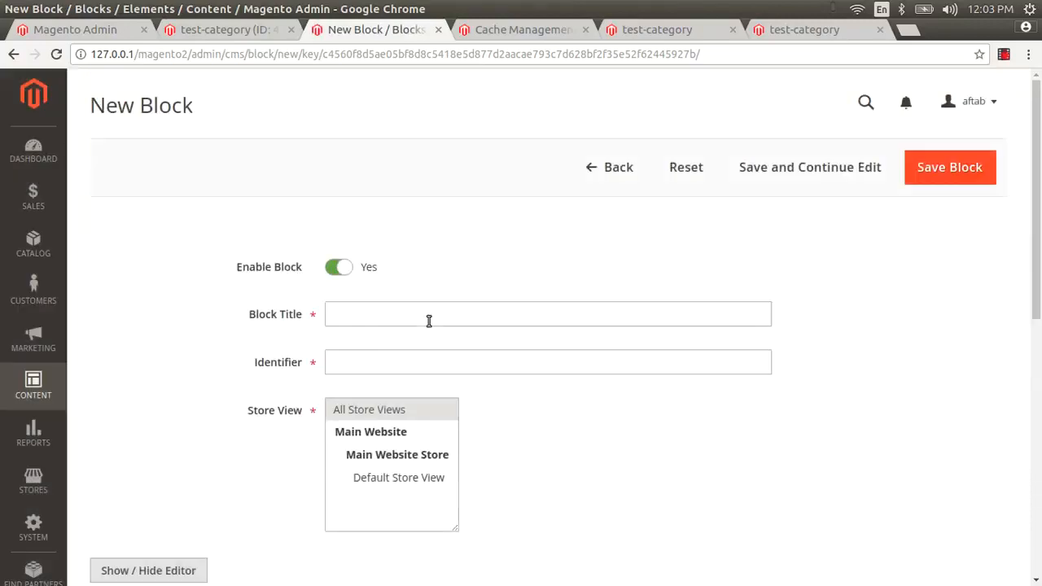
Step: Title the block 'promotion test category content' and begin the identifier 'promo'
left_click(345, 356)
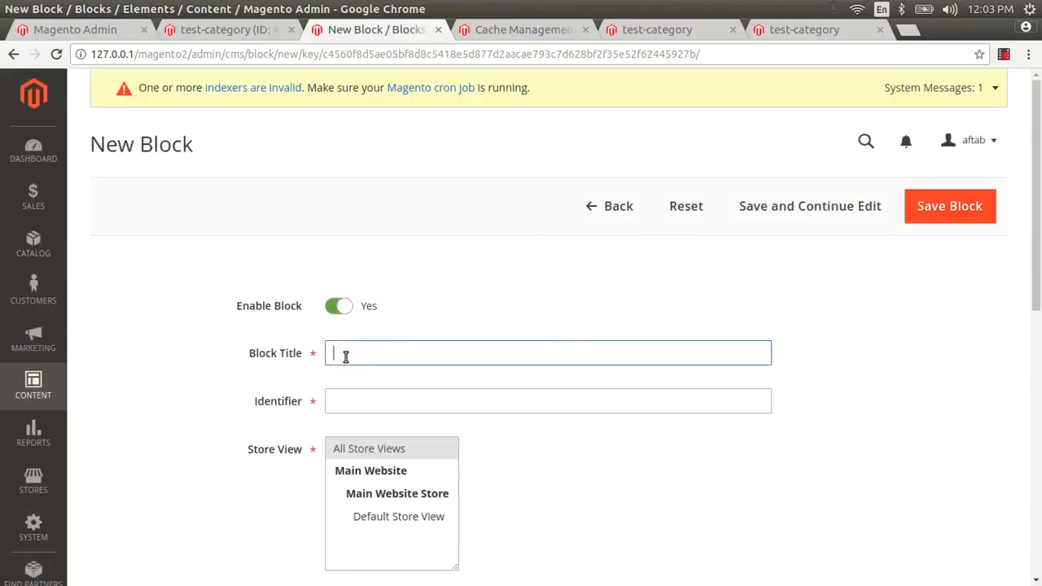
type("promot")
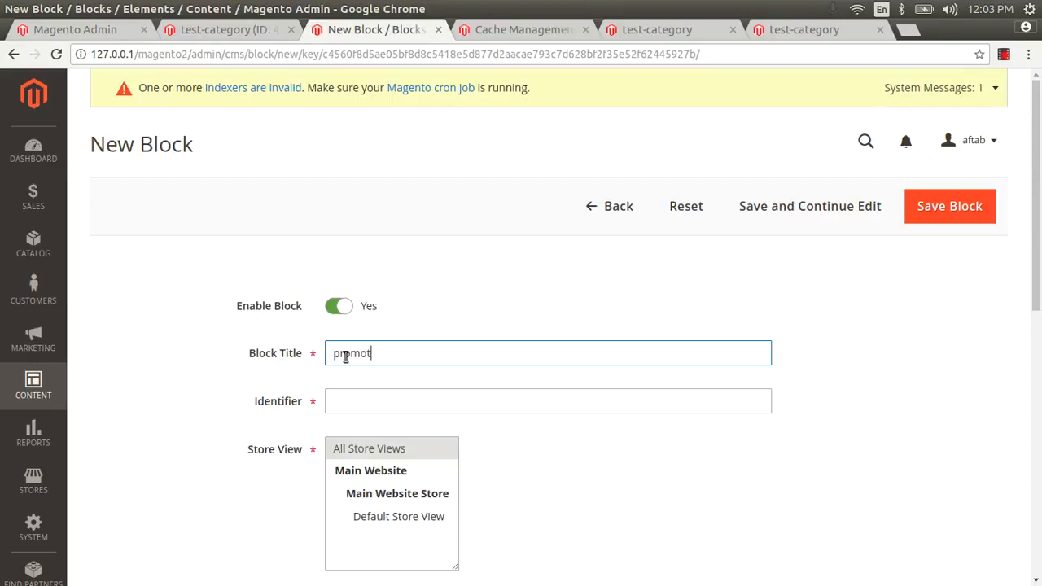
type("ion test category")
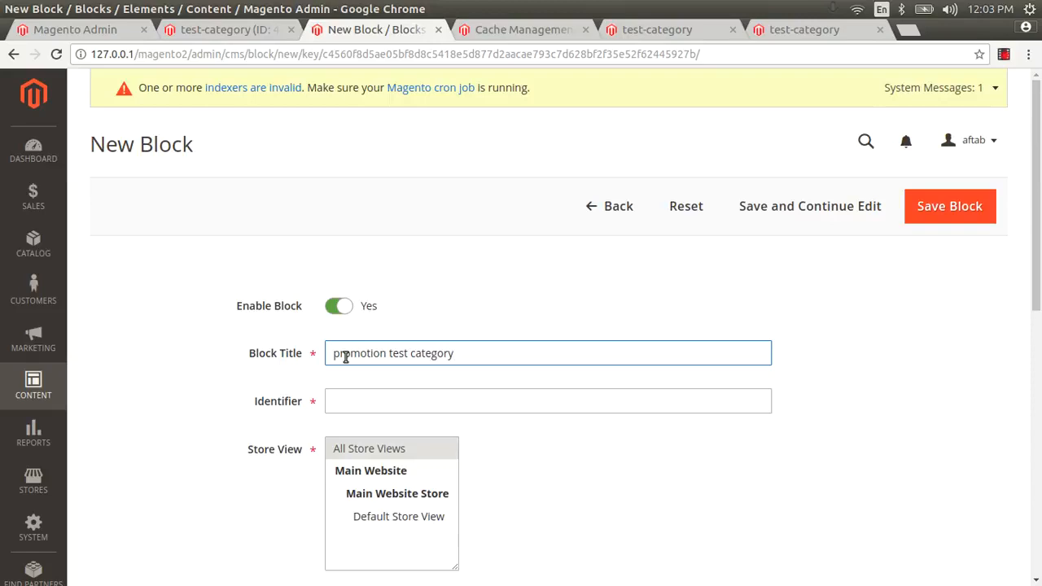
type(" bann")
key("BackSpace")
key("BackSpace")
type("content")
left_click(353, 402)
type("pr")
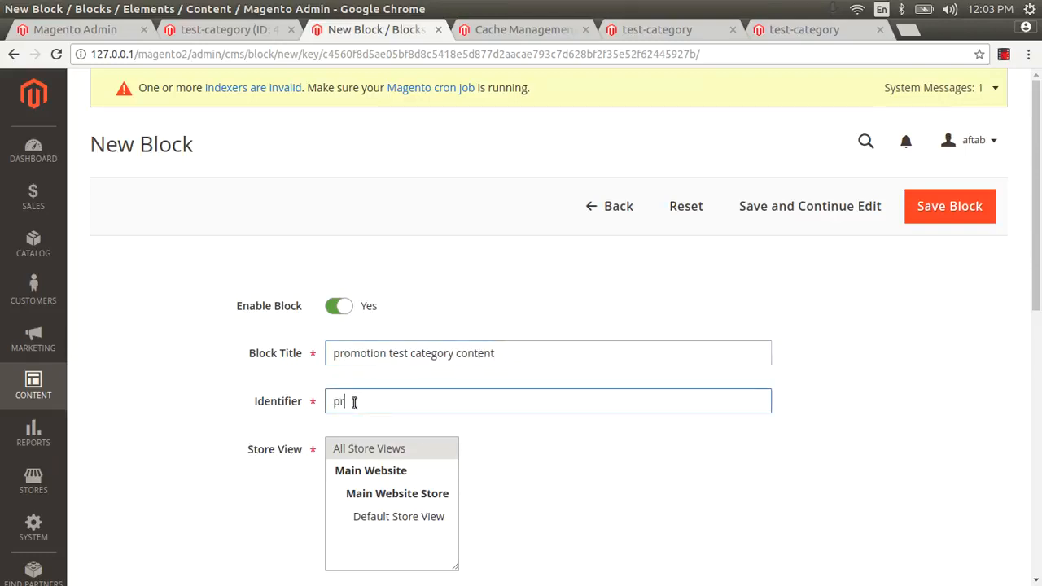
type("omotion")
key("Tab")
scroll(354, 402, "down", 3)
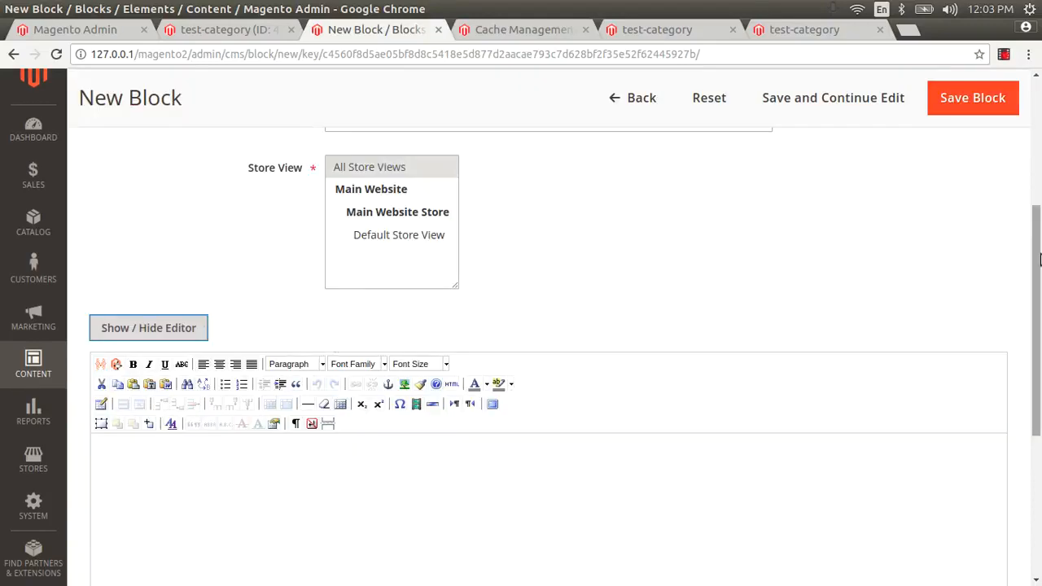
Step: Set the block's Store View to All Store Views
scroll(480, 262, "up", 2)
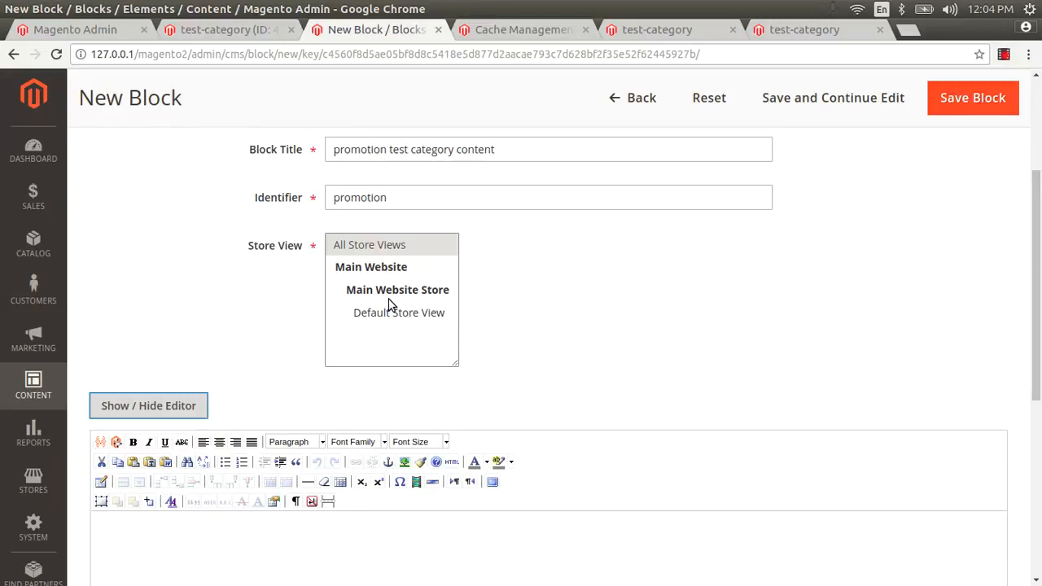
left_click(384, 249)
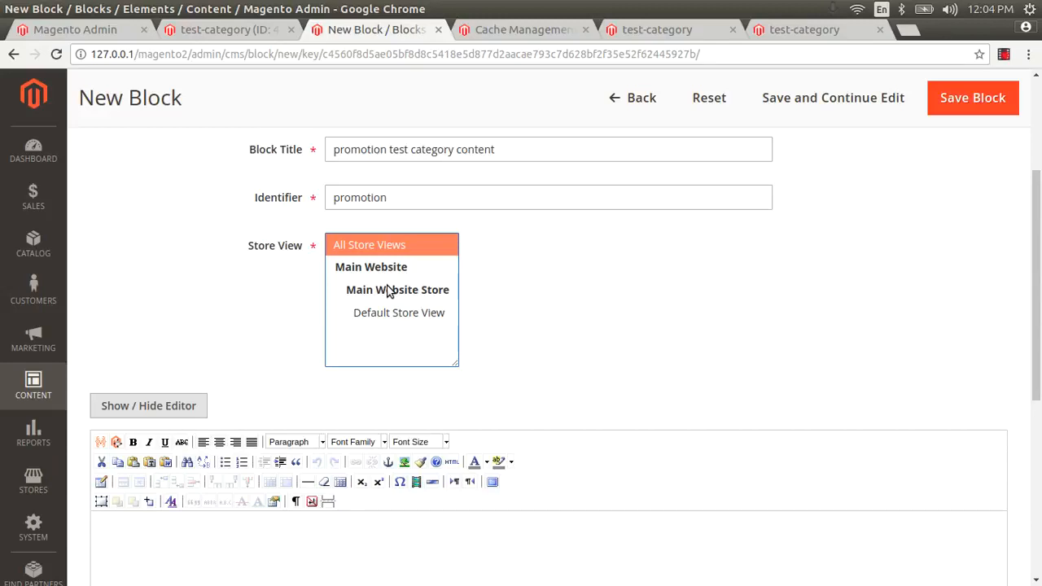
left_click(386, 319)
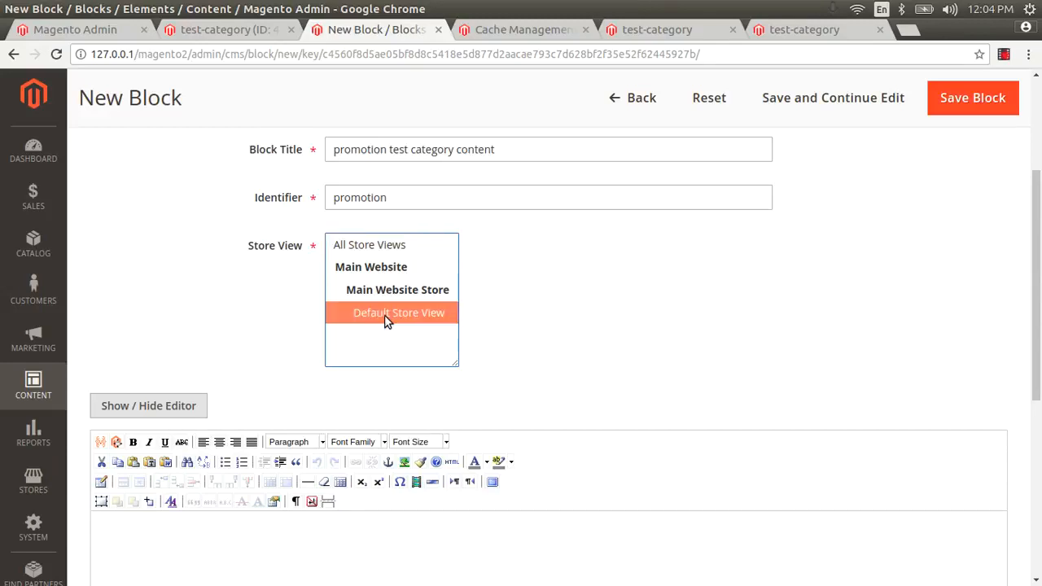
left_click(390, 244)
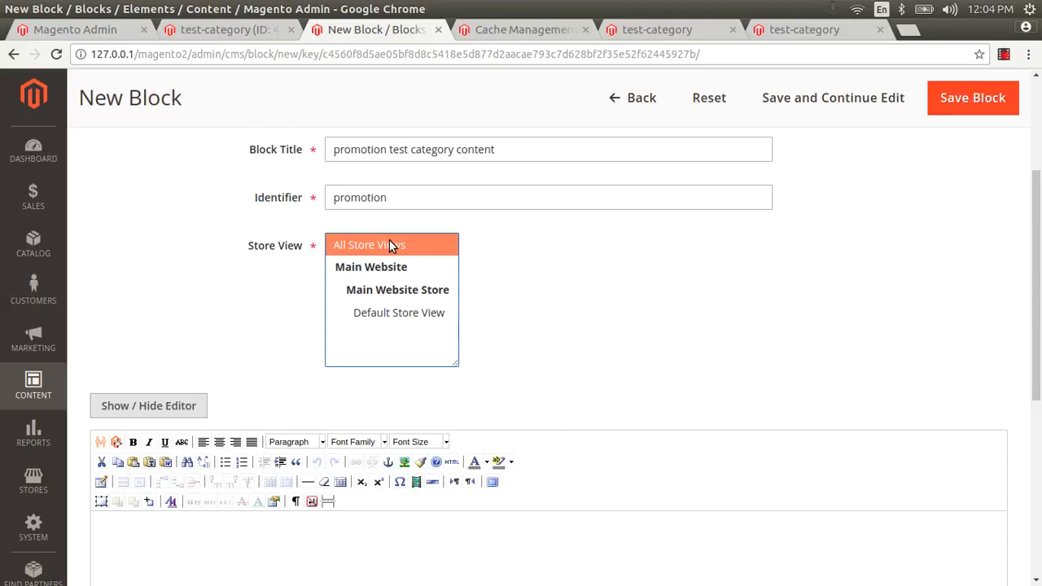
Step: Enter 'This test block content' as the block content and save the block
left_click_drag(1039, 273, 1040, 311)
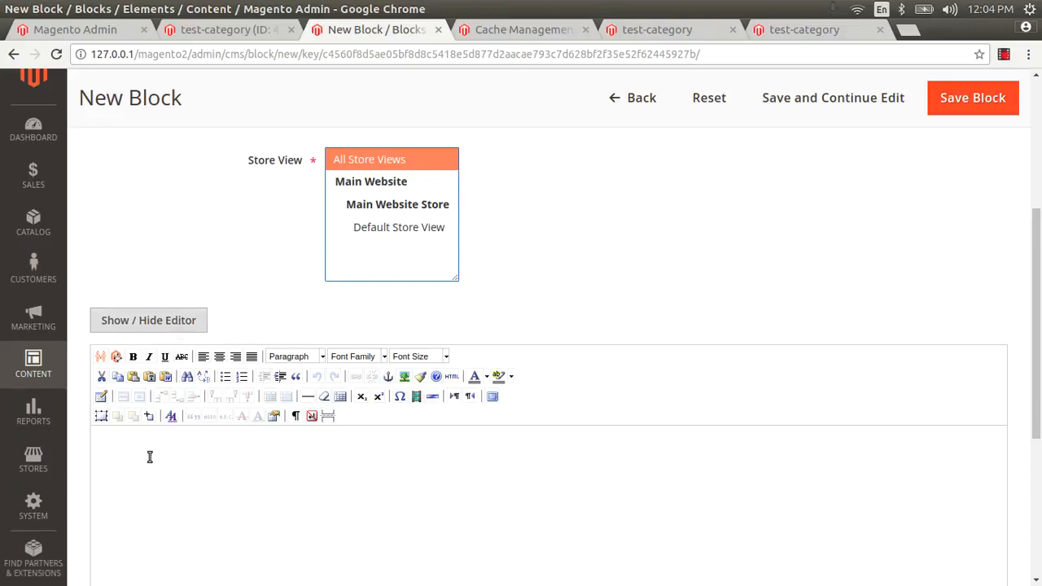
left_click(127, 470)
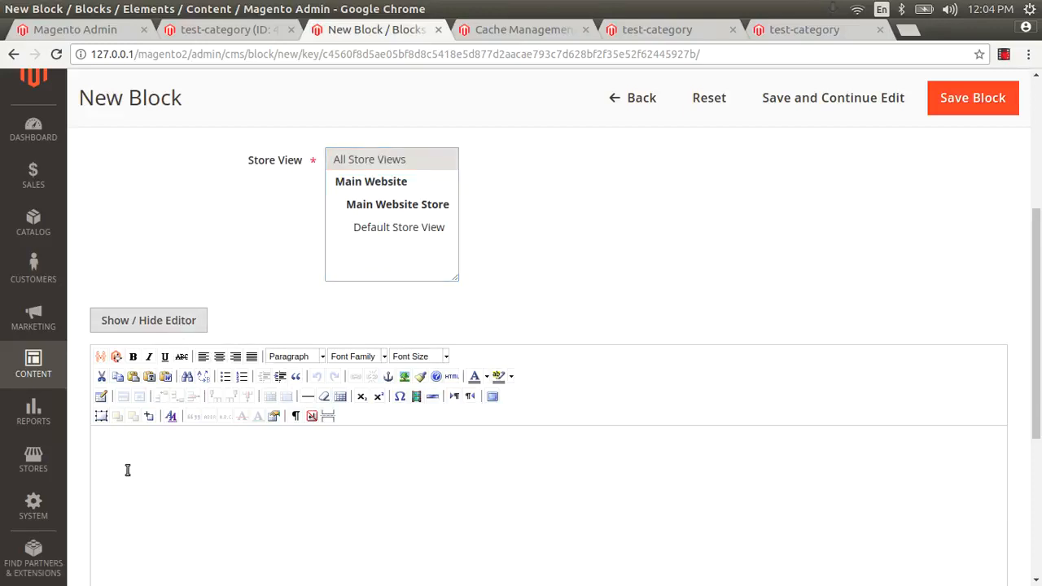
type("tes")
type("Thi")
type("s test ")
type("block content")
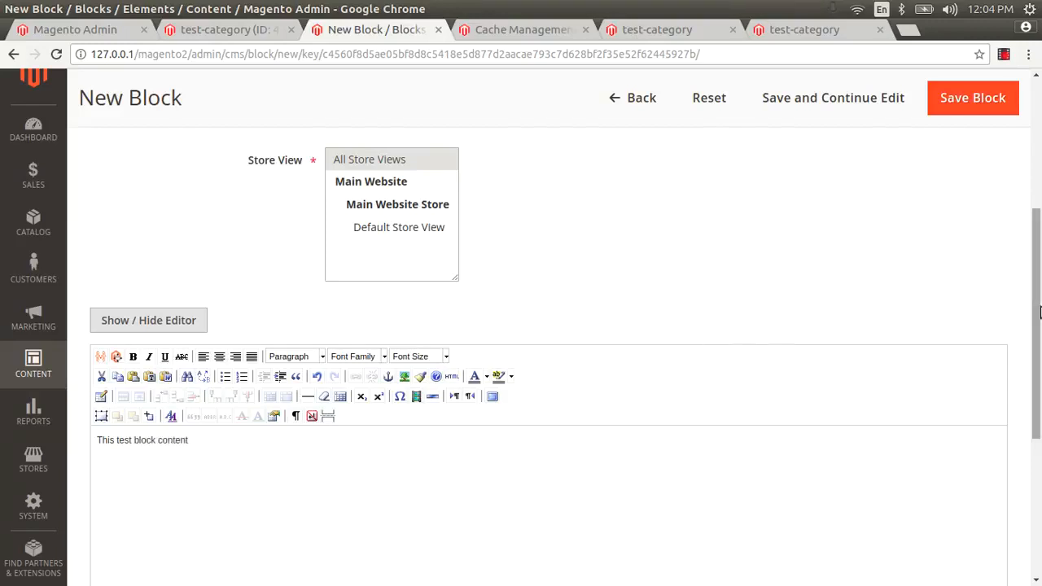
left_click_drag(1038, 312, 1038, 168)
left_click(940, 223)
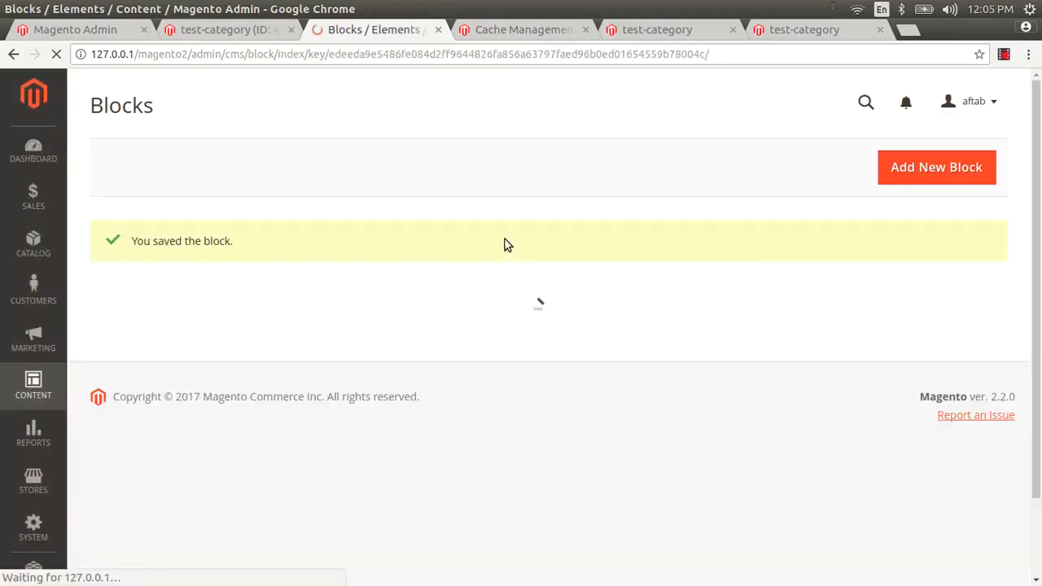
Step: Open Catalog > Categories and close the outdated category and duplicate storefront tabs
left_click(640, 30)
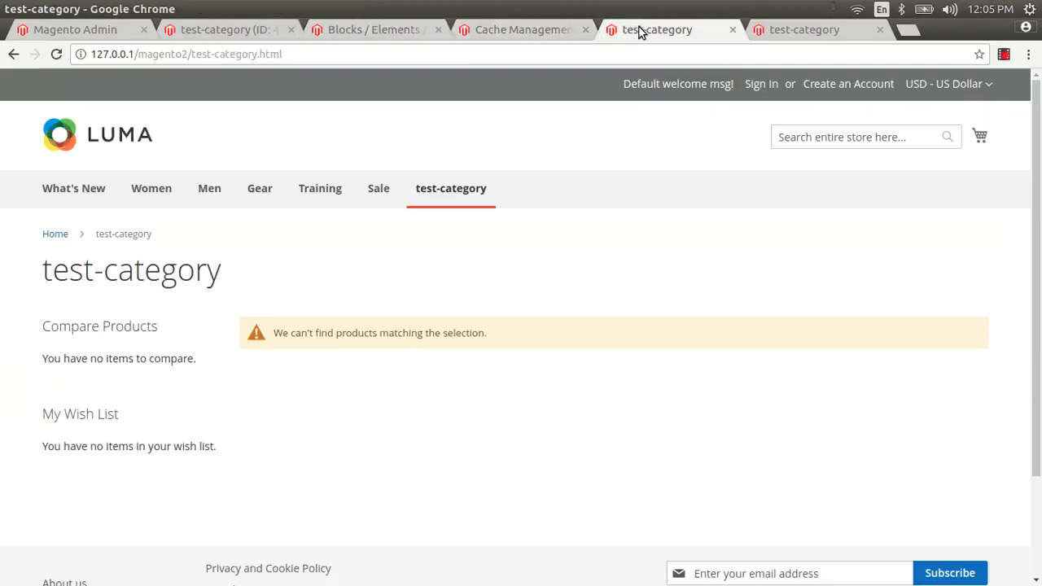
left_click(379, 31)
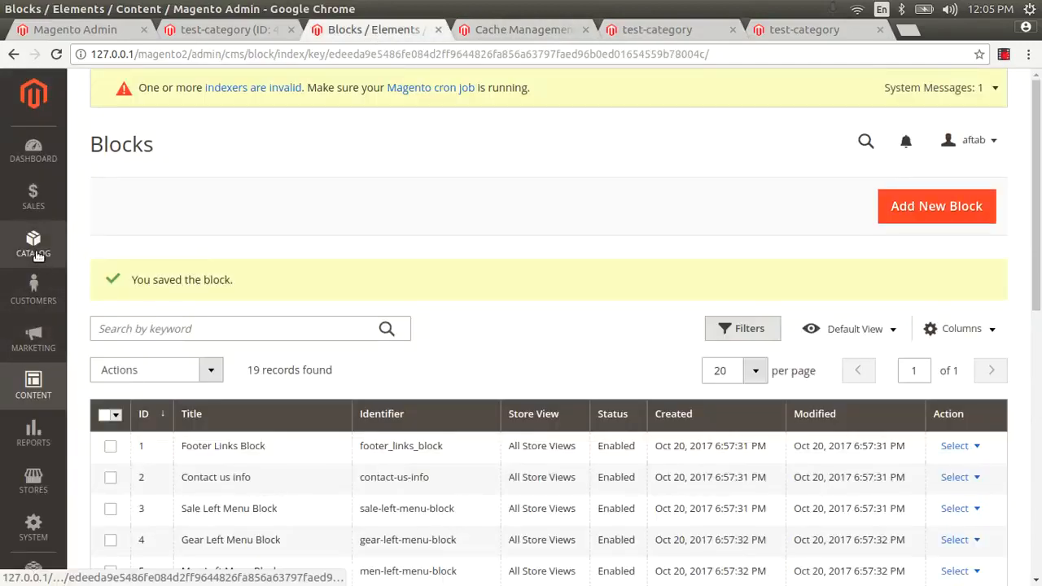
left_click(34, 244)
left_click(118, 195)
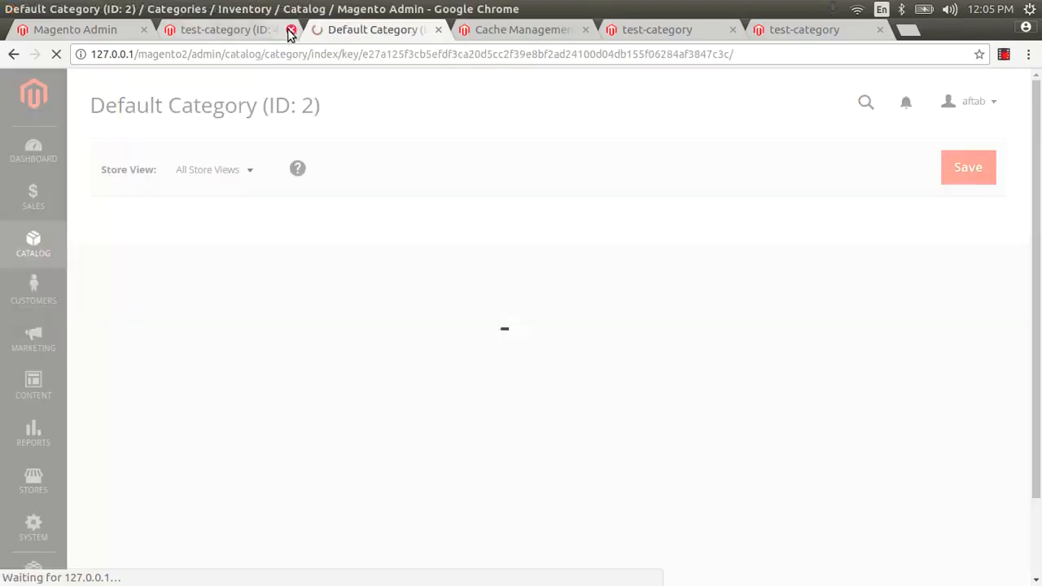
left_click(291, 30)
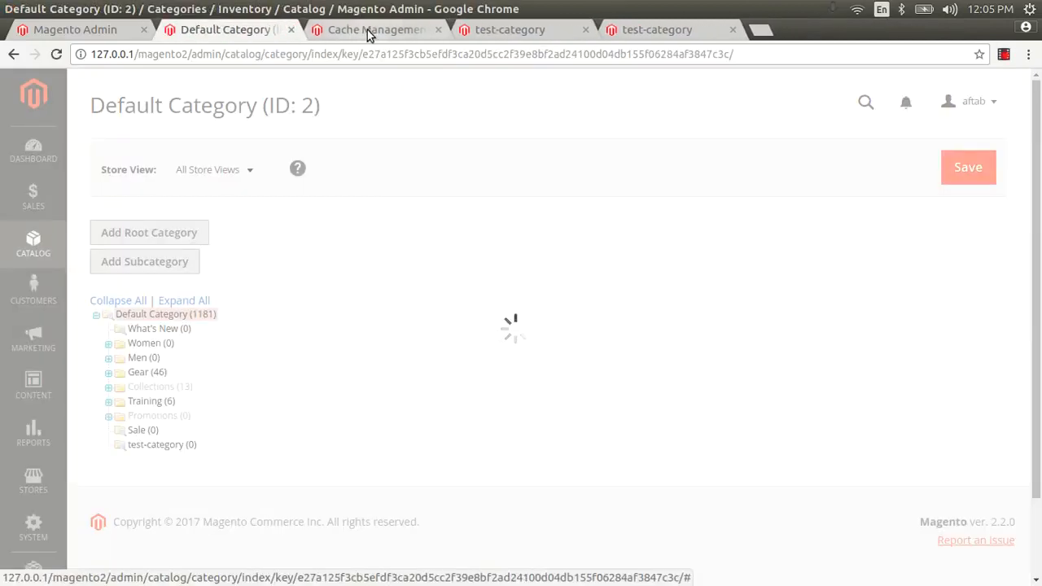
left_click(593, 30)
left_click(587, 31)
left_click(218, 25)
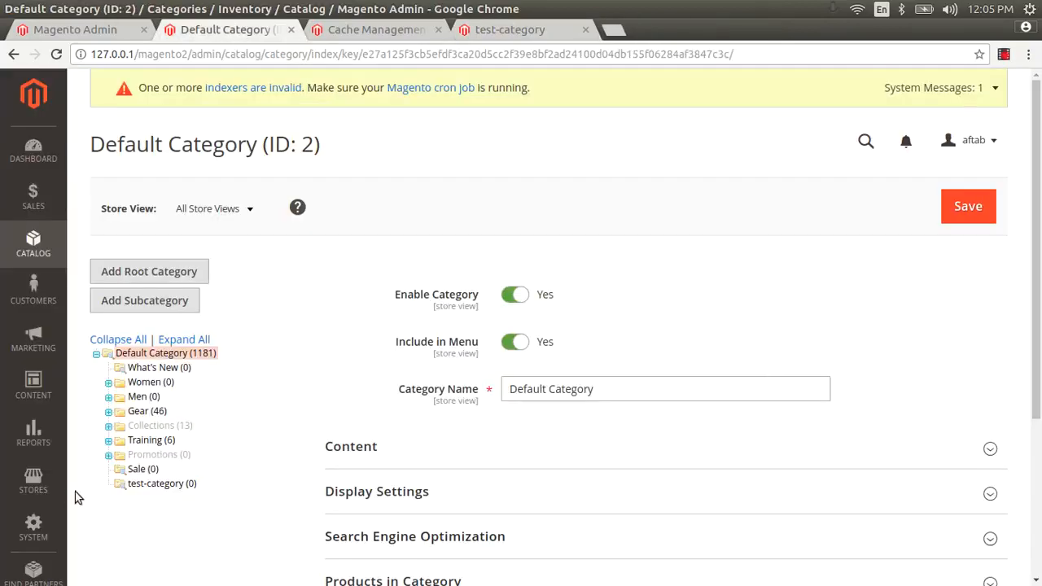
Step: Assign the 'promotion test category content' CMS block to test-category and save
left_click(140, 485)
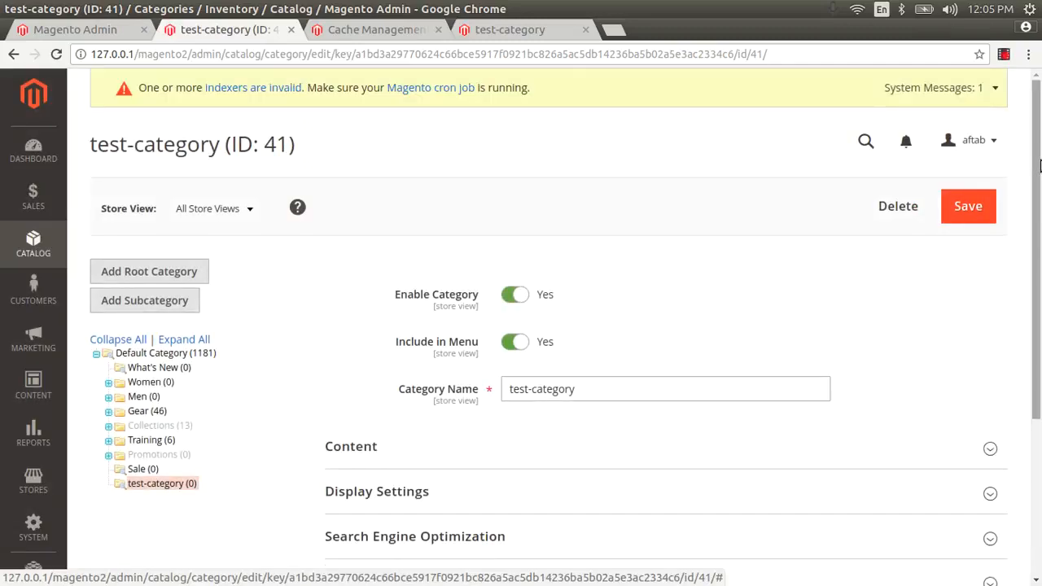
left_click_drag(1038, 167, 1038, 297)
left_click(394, 245)
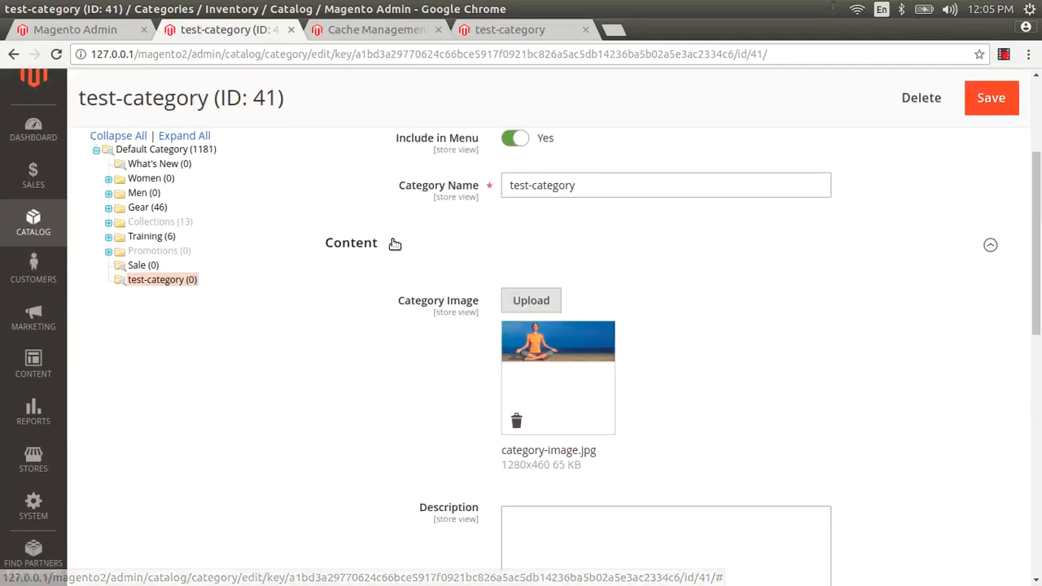
left_click_drag(1039, 226, 1039, 289)
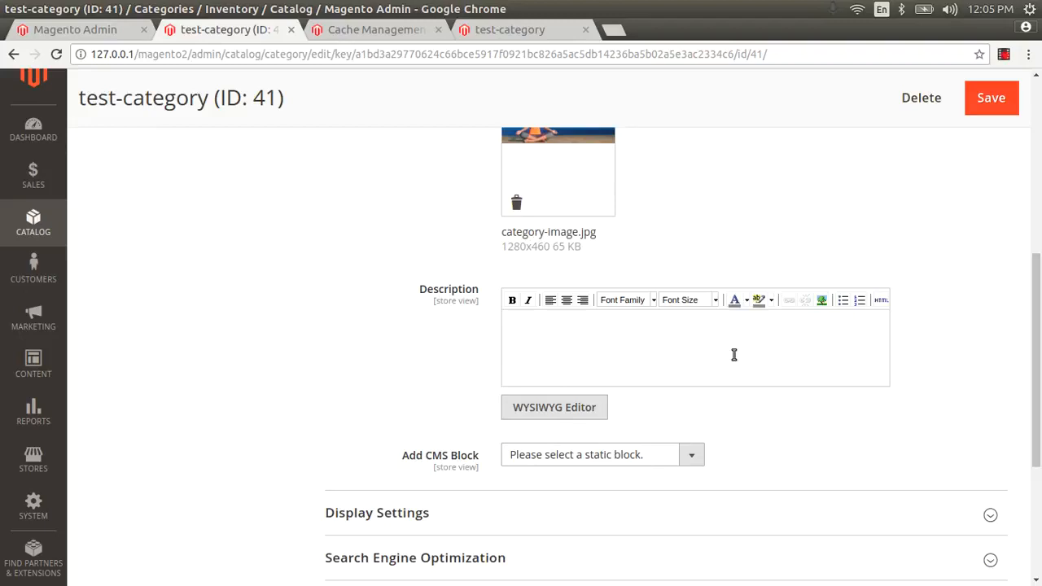
left_click(597, 462)
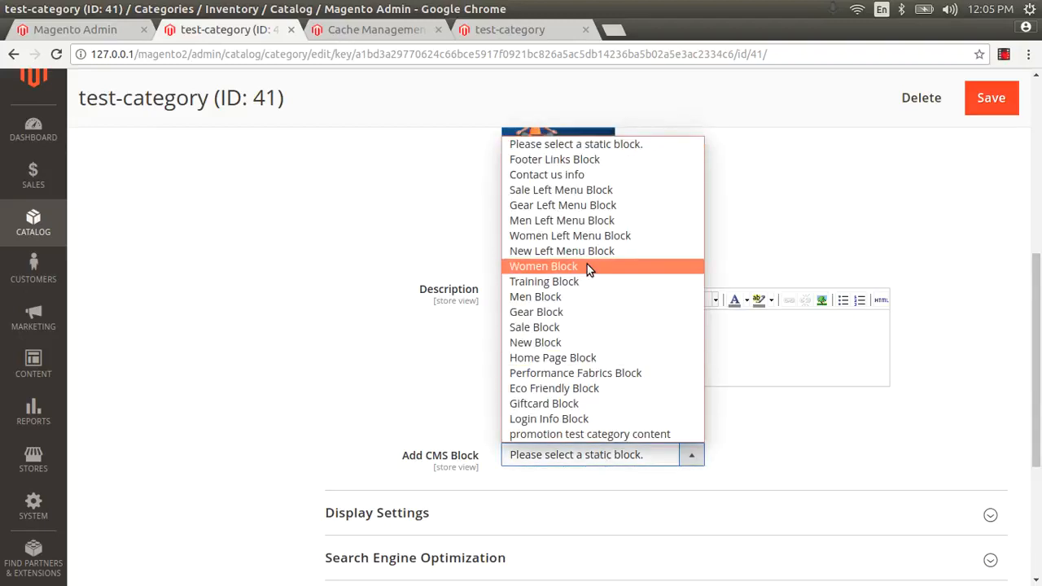
left_click(593, 434)
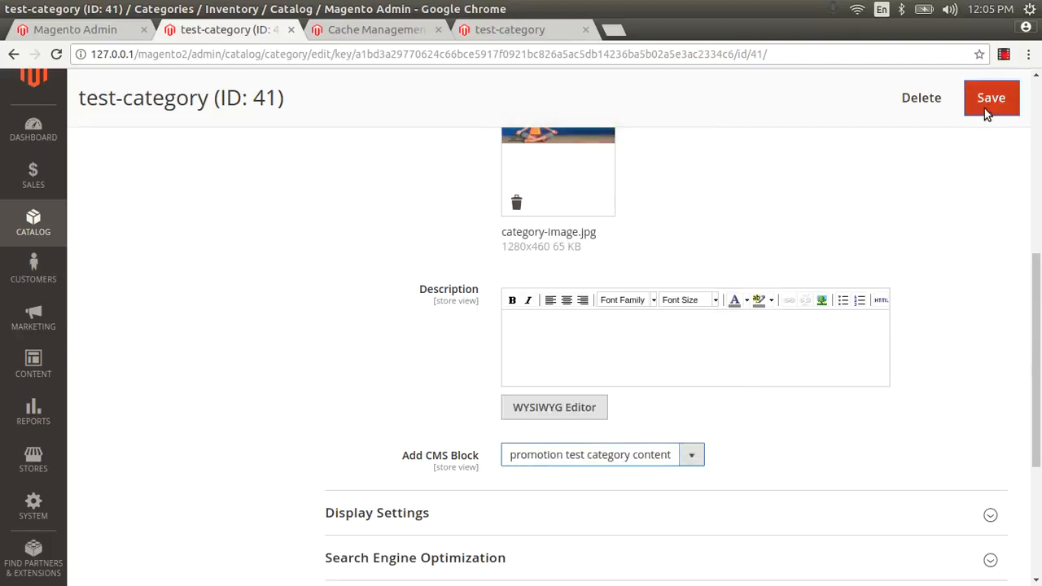
left_click(985, 108)
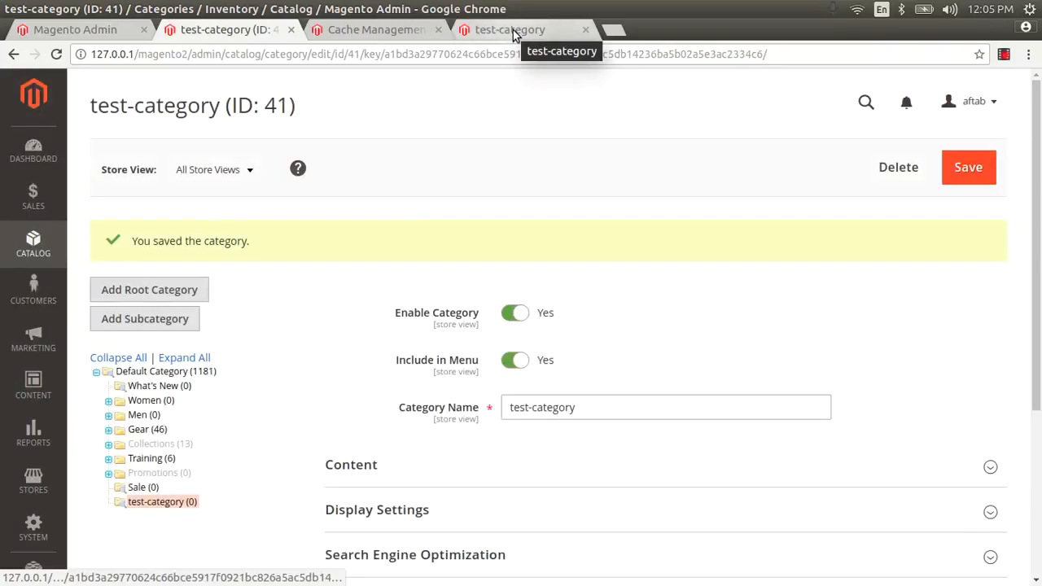
Step: Reload the storefront category page, then select all cache types for a Refresh
left_click(513, 30)
key("F5")
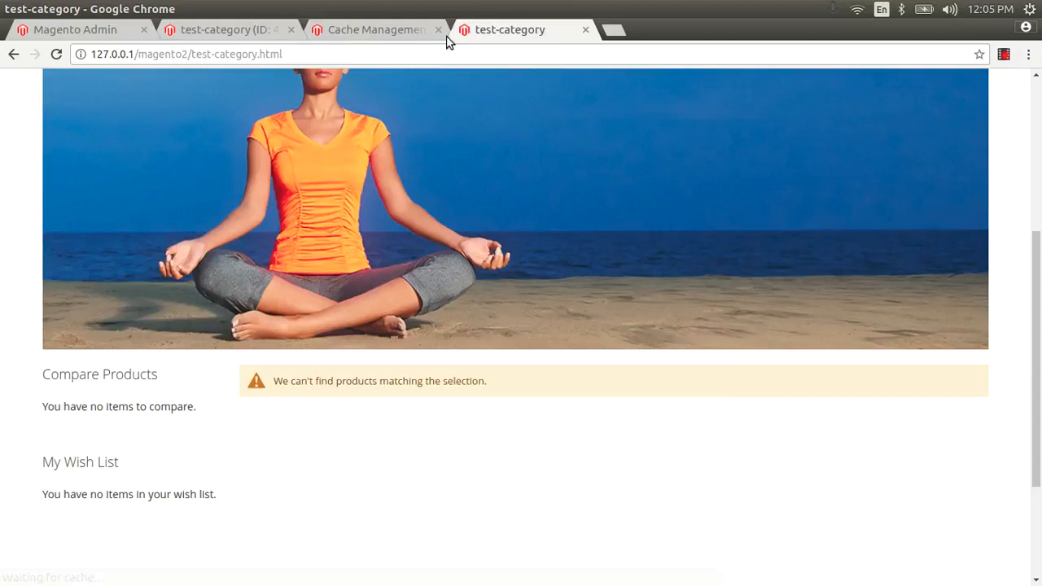
left_click(369, 29)
left_click(109, 376)
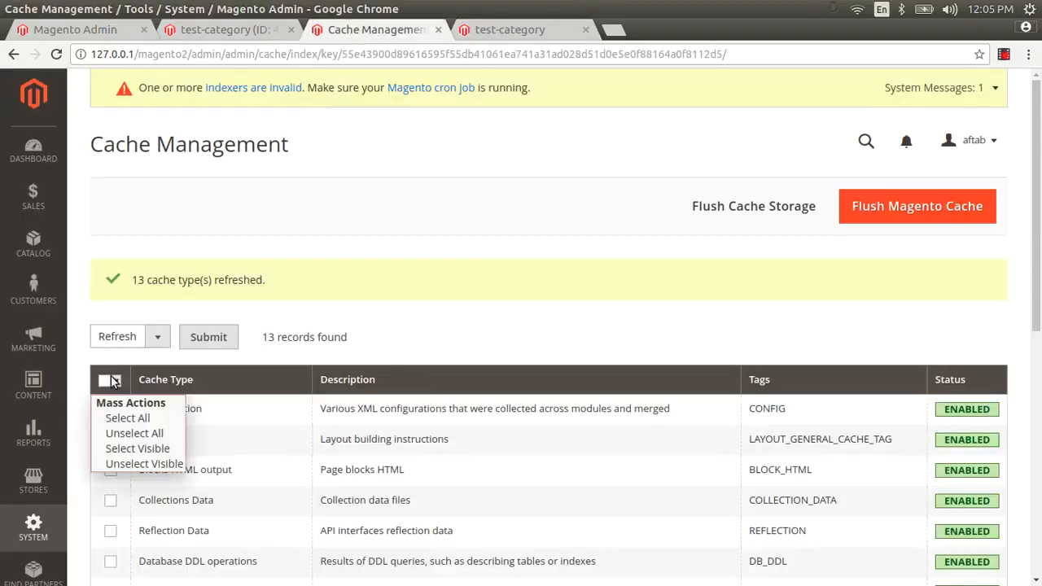
left_click(118, 419)
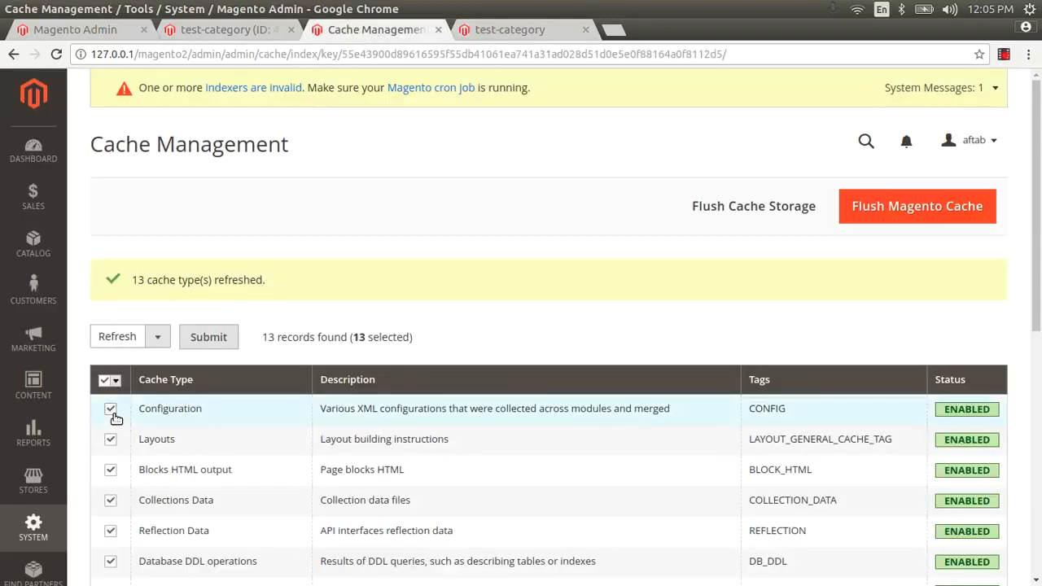
left_click(207, 339)
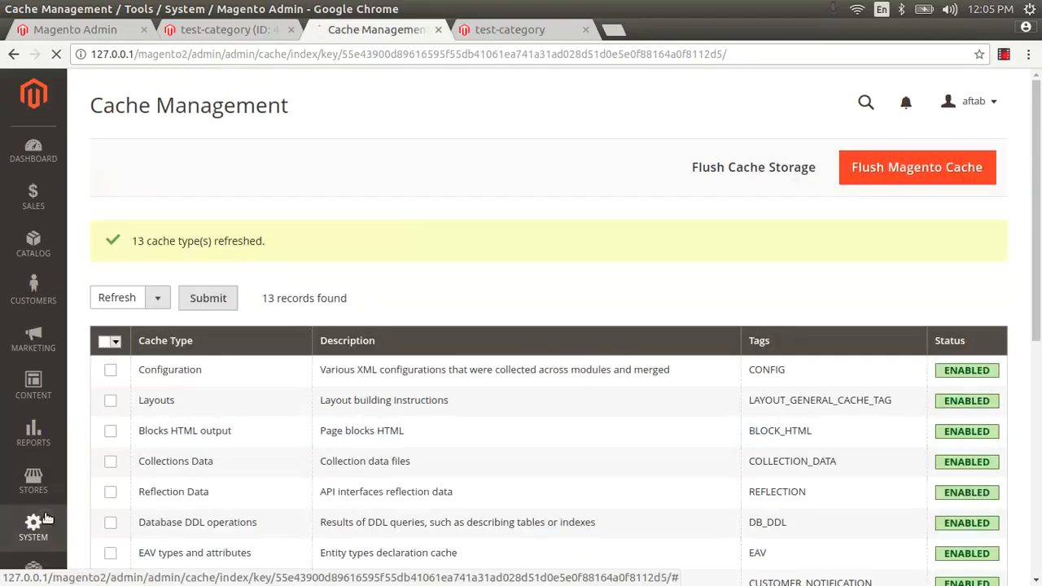
Step: Reopen Cache Management and submit a Refresh for all 13 cache types
left_click(46, 517)
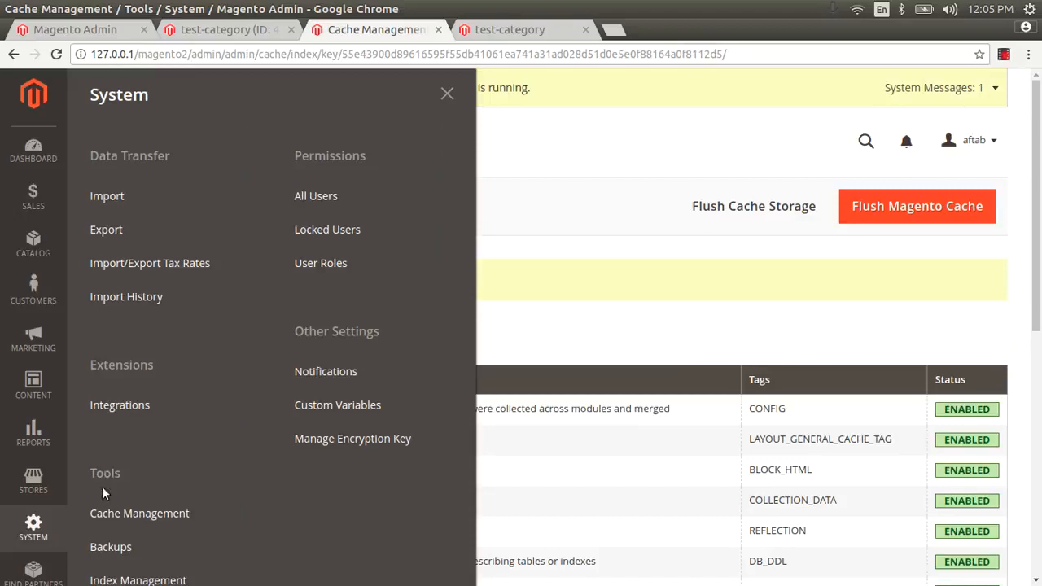
left_click(119, 516)
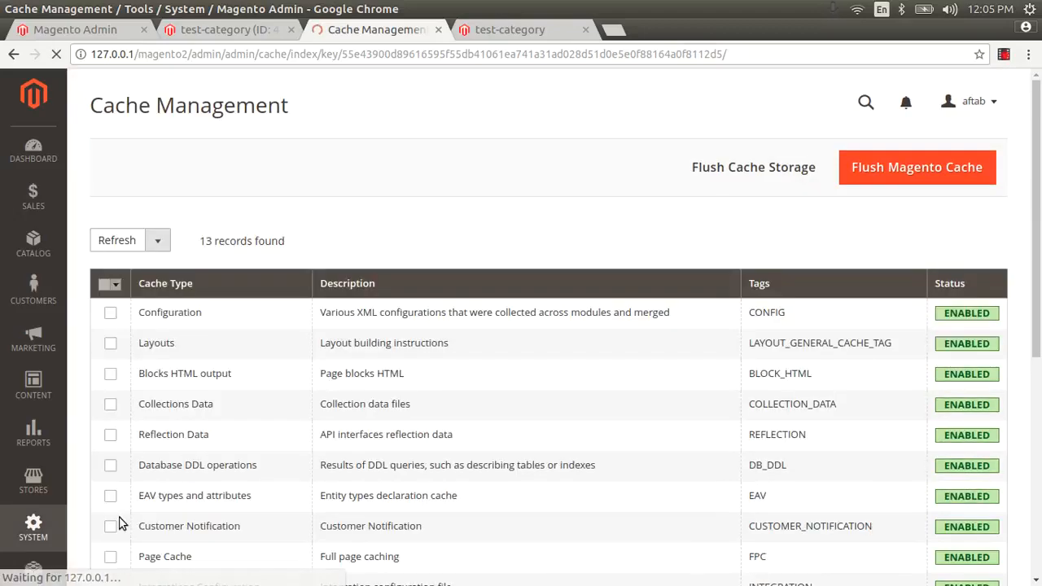
left_click(114, 282)
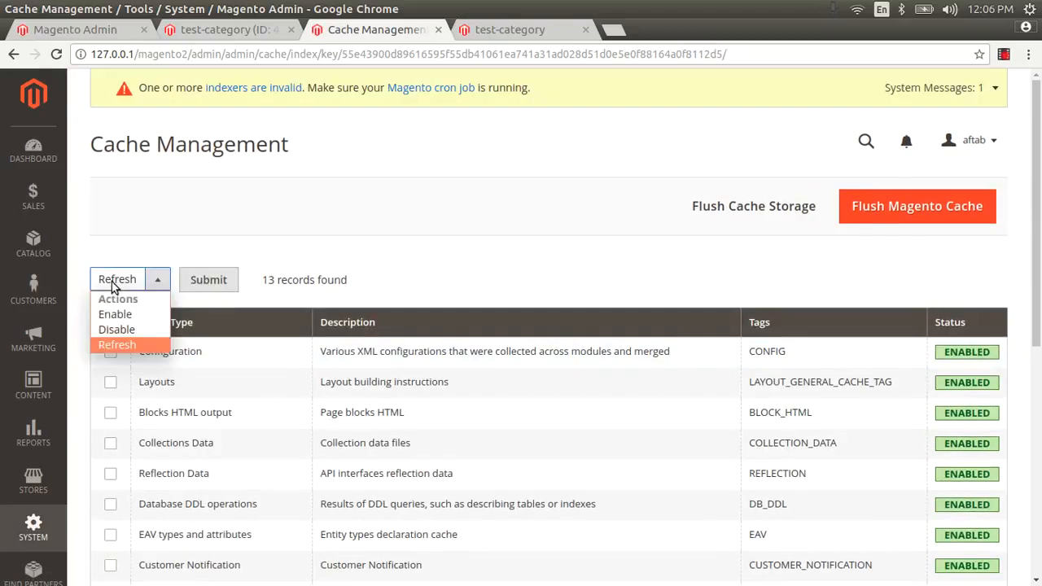
left_click(114, 282)
left_click(114, 323)
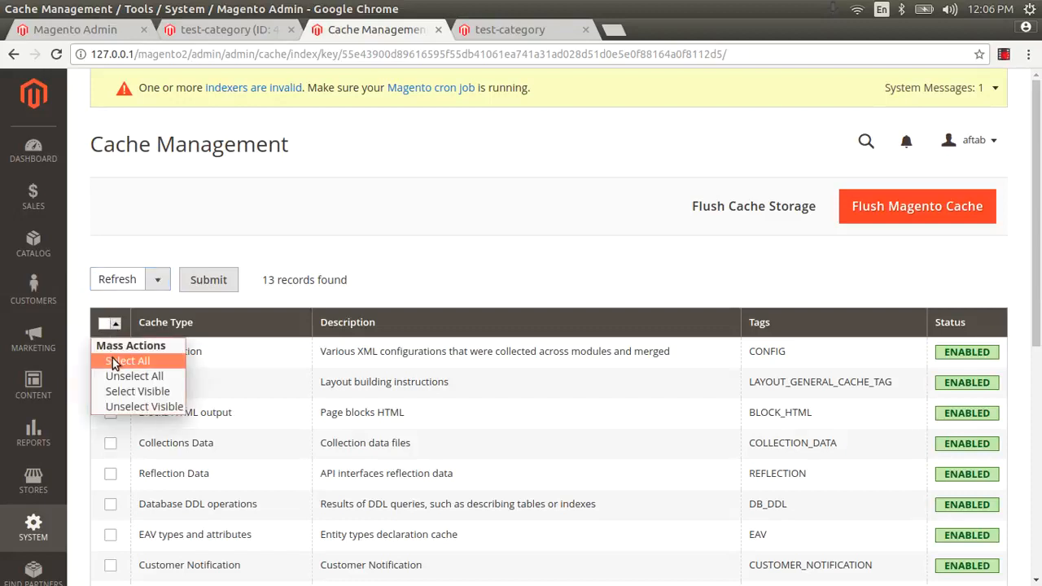
left_click(114, 360)
left_click(207, 280)
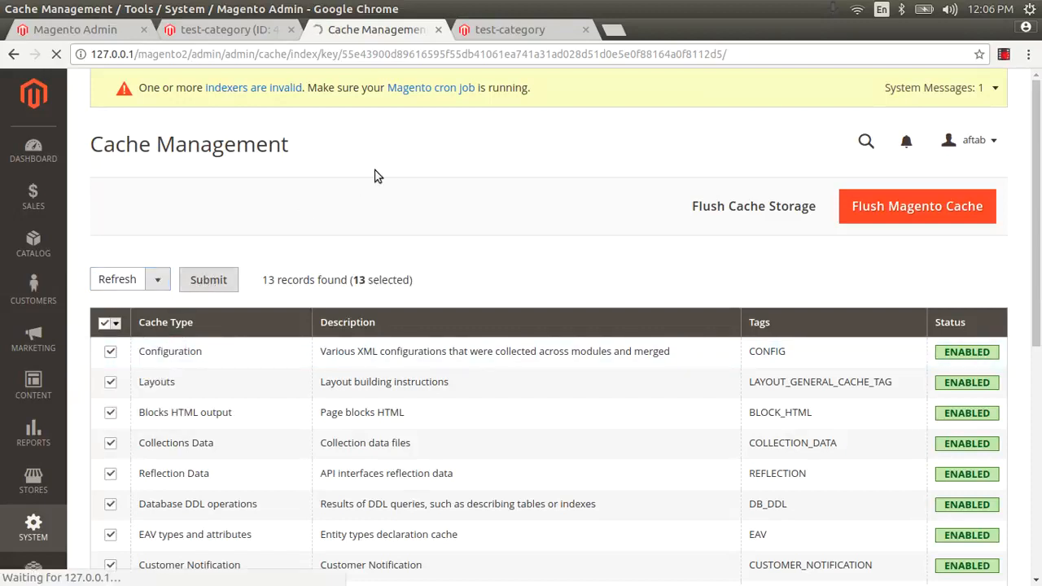
Step: Reload the storefront test-category page to check for the block text, then return to the admin editor
left_click(505, 28)
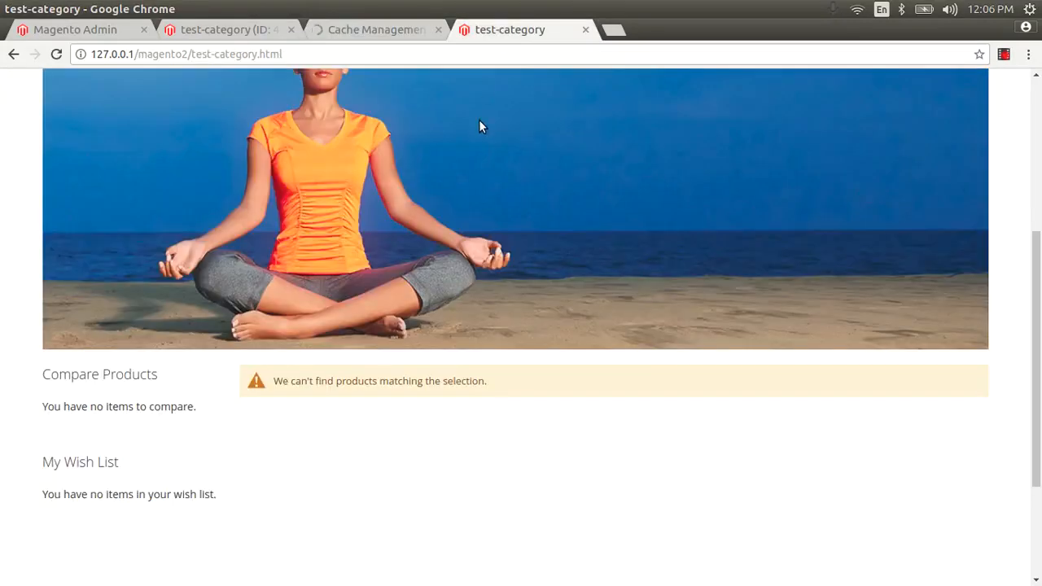
key("F5")
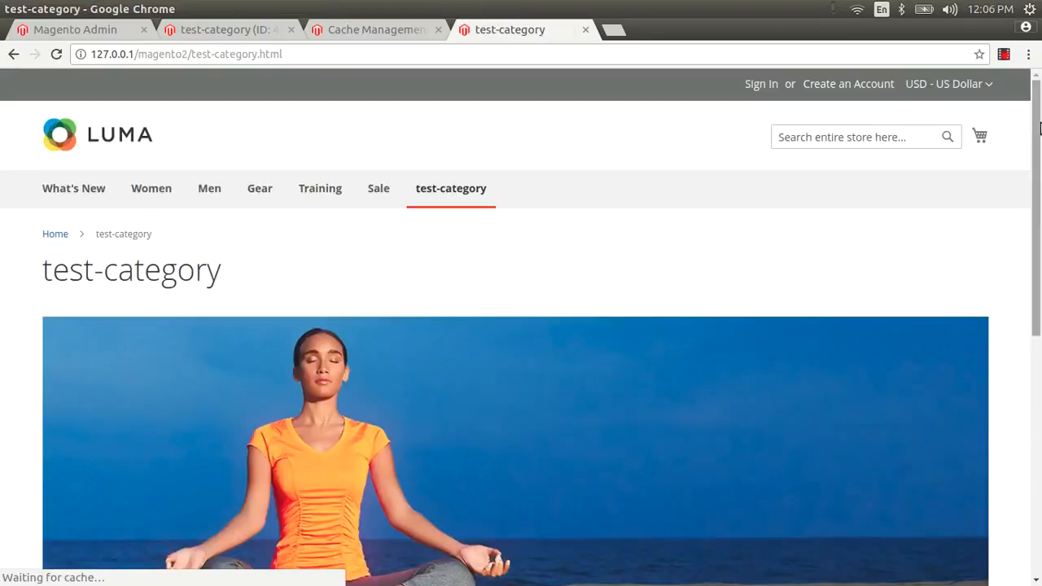
left_click_drag(1041, 129, 1041, 348)
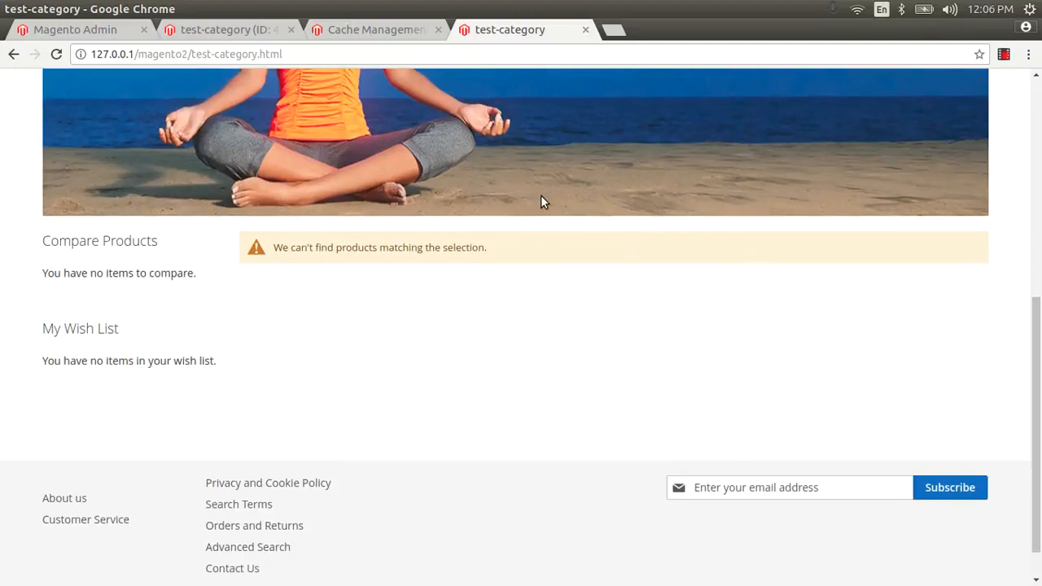
left_click(233, 31)
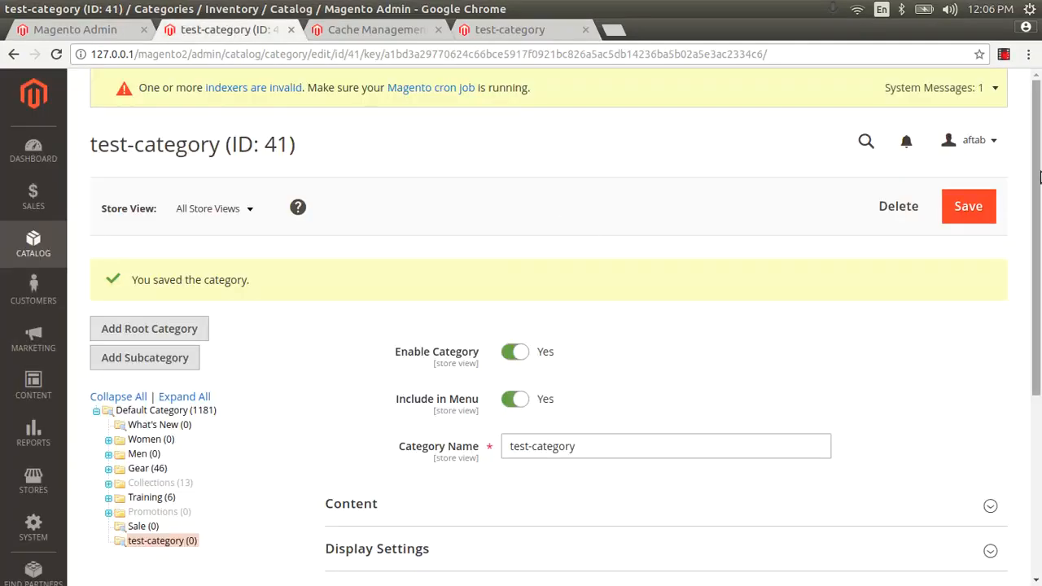
Step: Set test-category's Display Mode to 'Static block and products' and save
left_click_drag(1040, 178, 1039, 328)
left_click(490, 269)
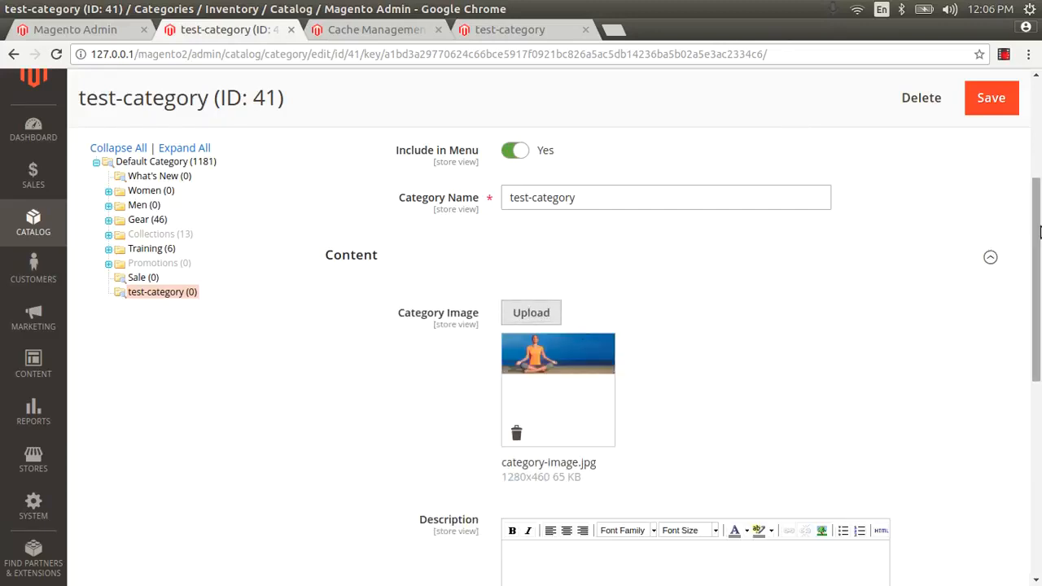
left_click_drag(1040, 244, 1040, 439)
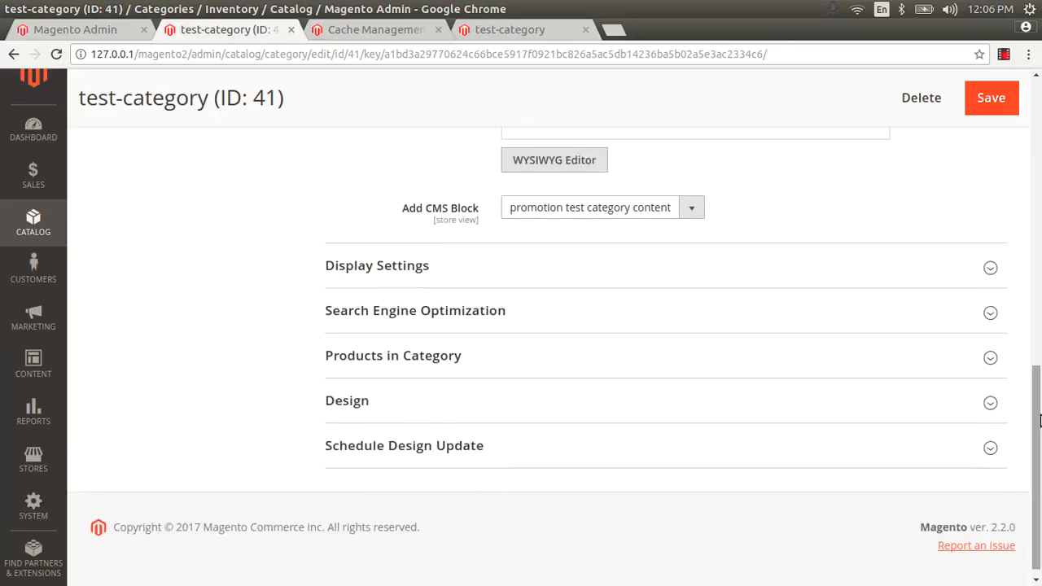
left_click(494, 272)
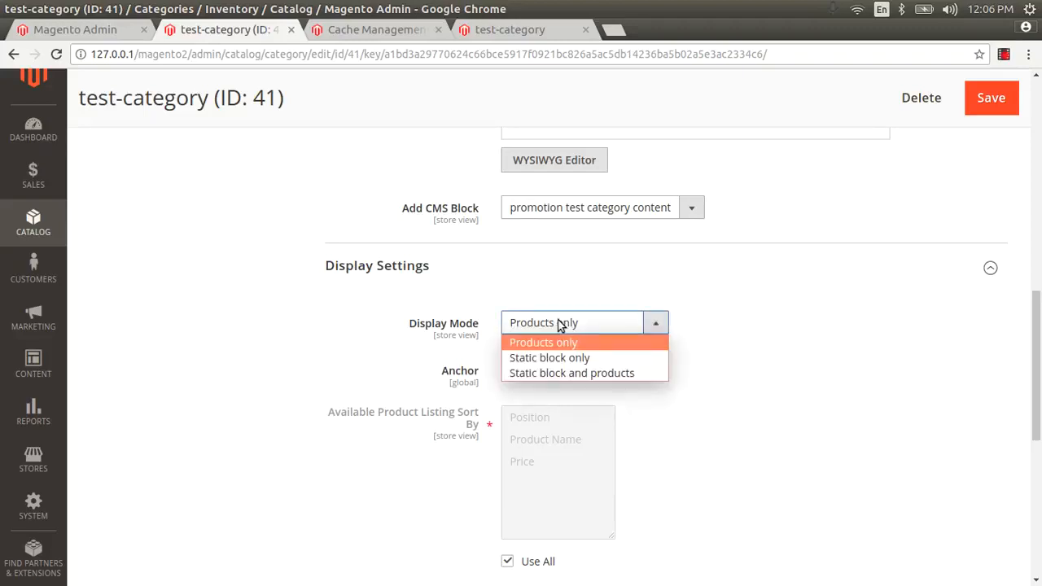
left_click(558, 374)
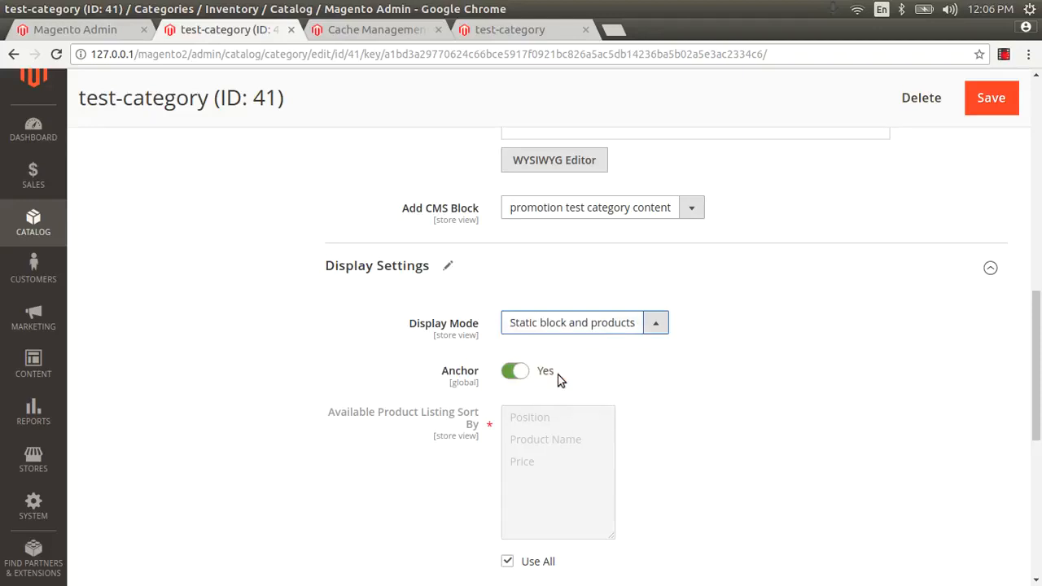
left_click(983, 108)
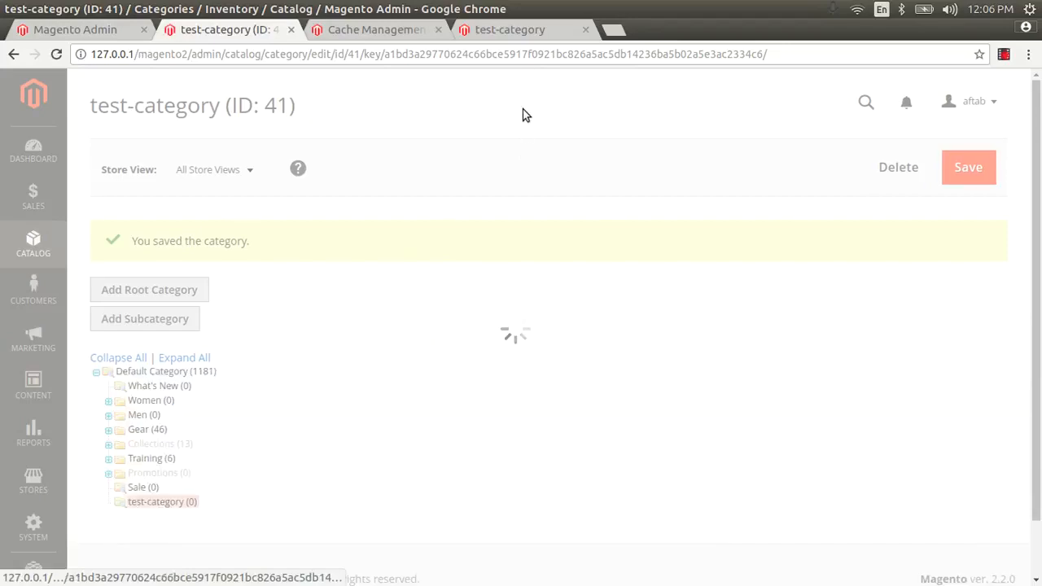
left_click(522, 31)
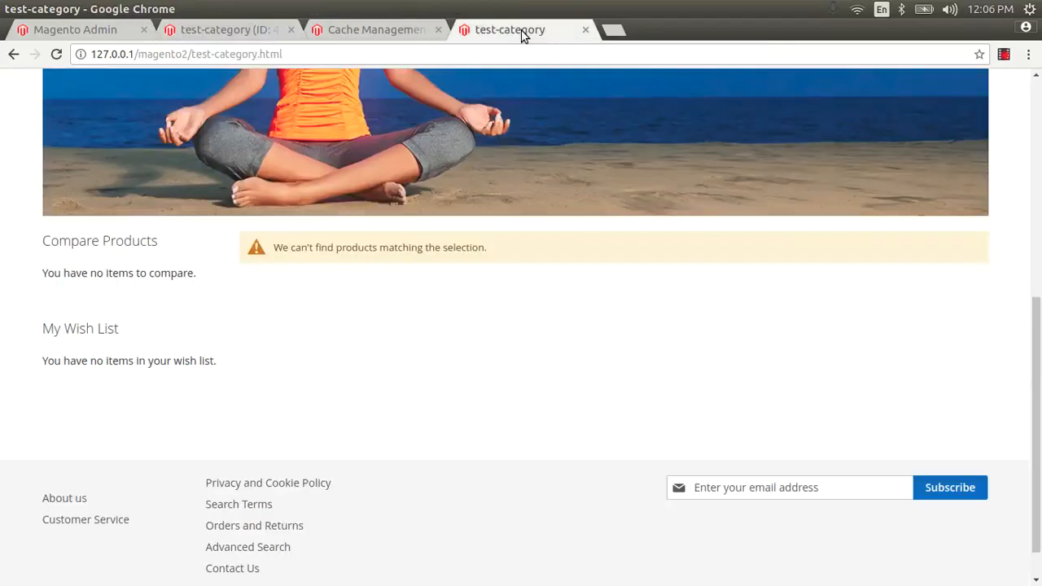
Step: Select all 13 cache types in Cache Management and refresh them
key("F5")
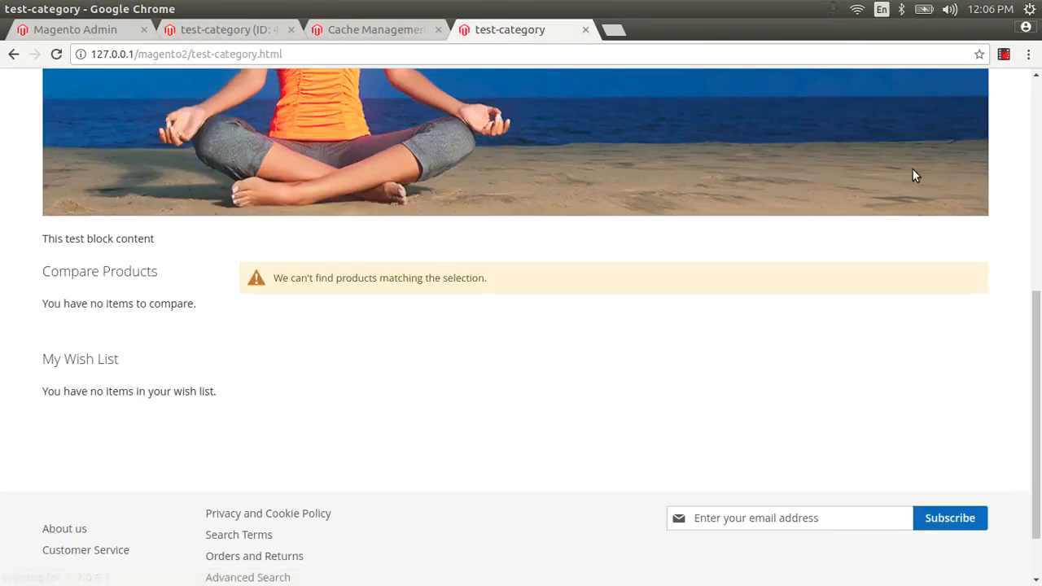
left_click(1037, 178)
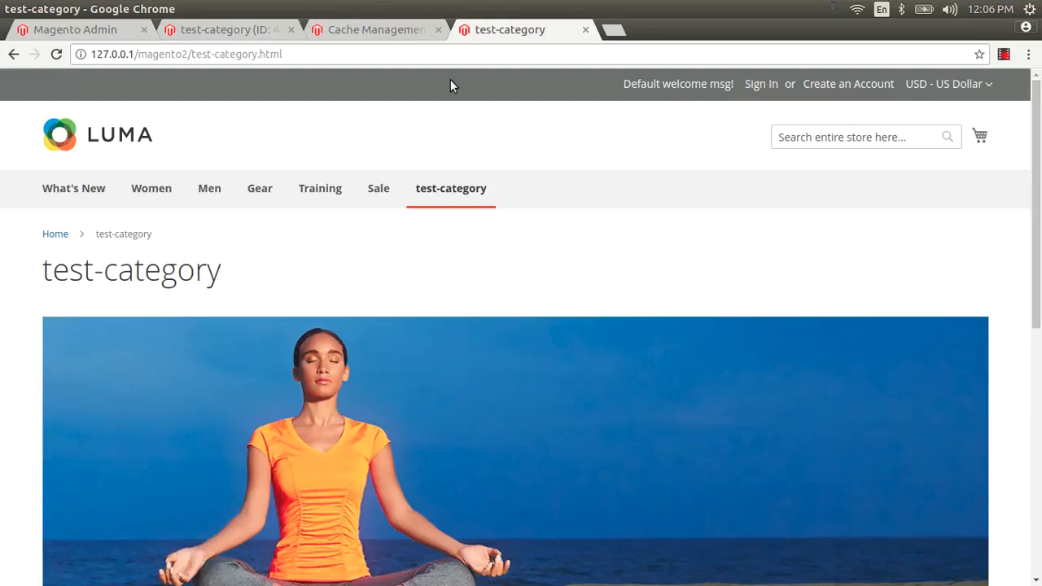
left_click(355, 32)
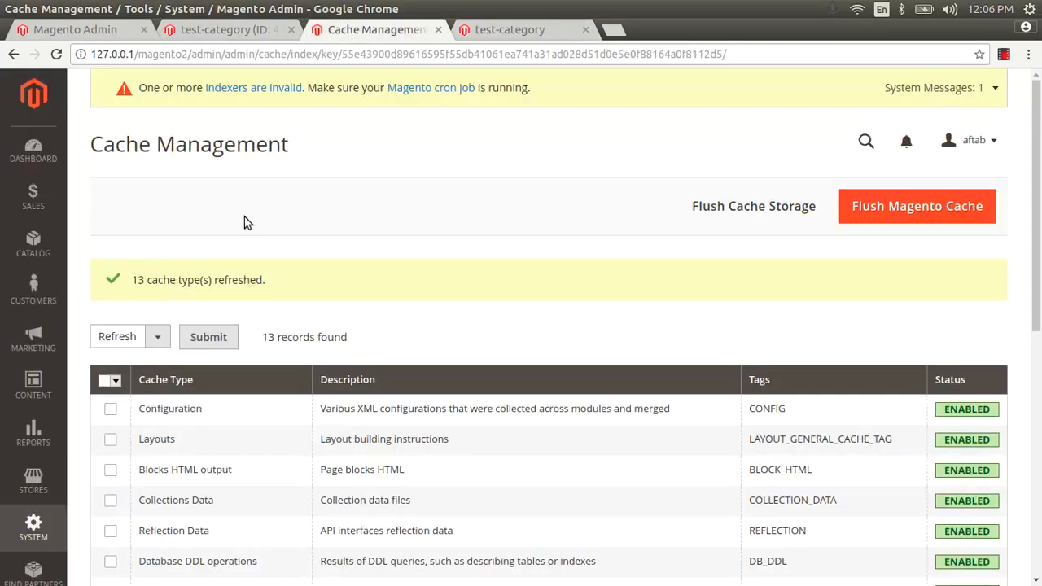
left_click(111, 382)
left_click(122, 418)
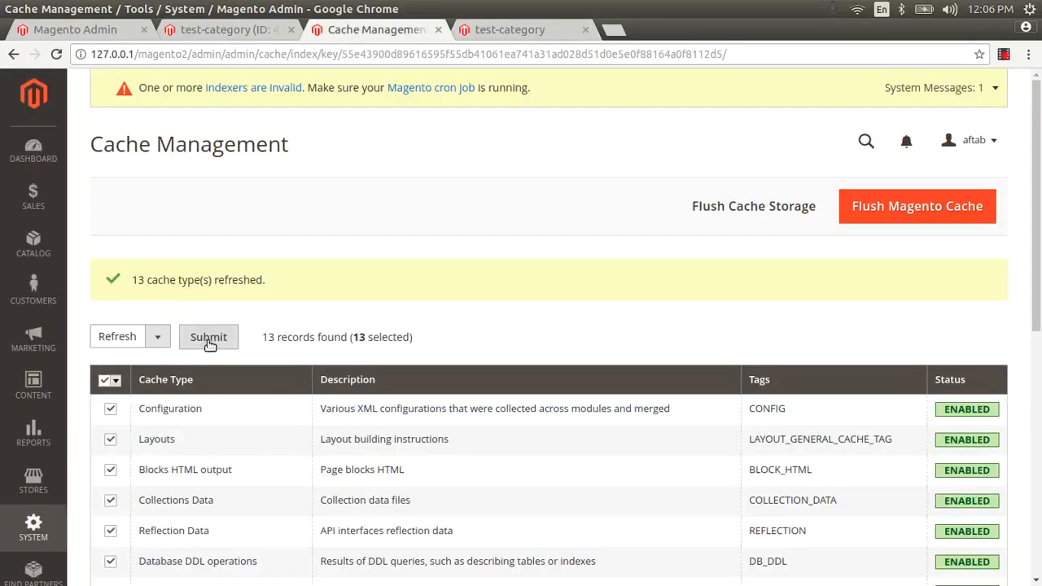
left_click(208, 339)
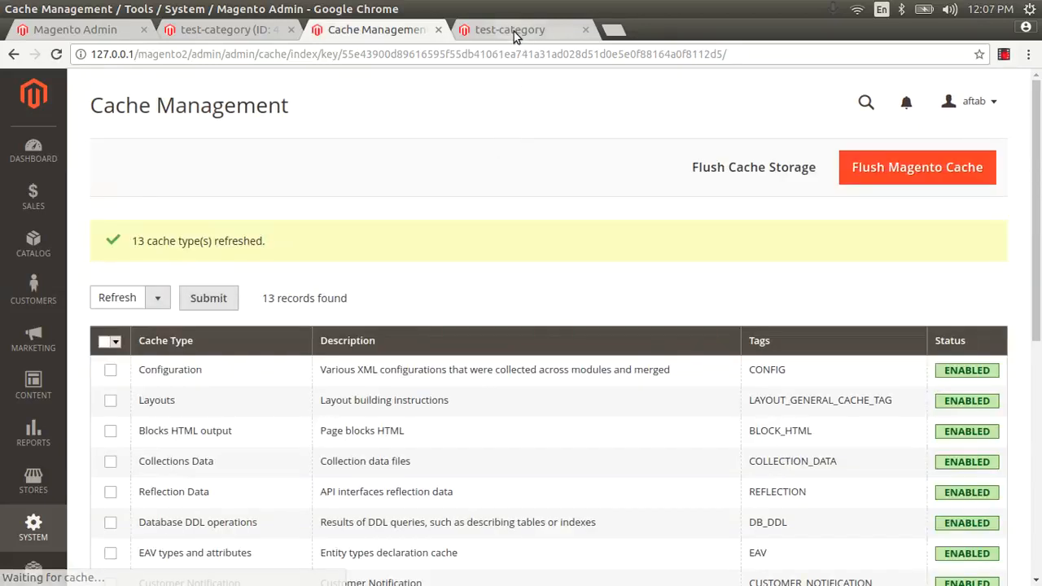
Step: Reload the storefront test-category page to confirm 'This test block content' now appears
left_click(514, 31)
key("F5")
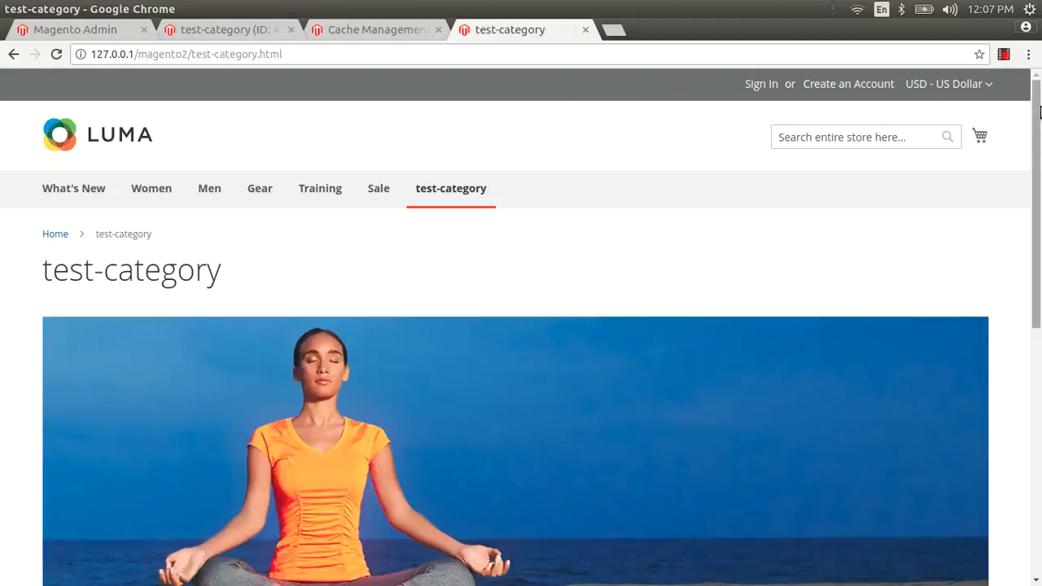
left_click_drag(1039, 108, 1040, 202)
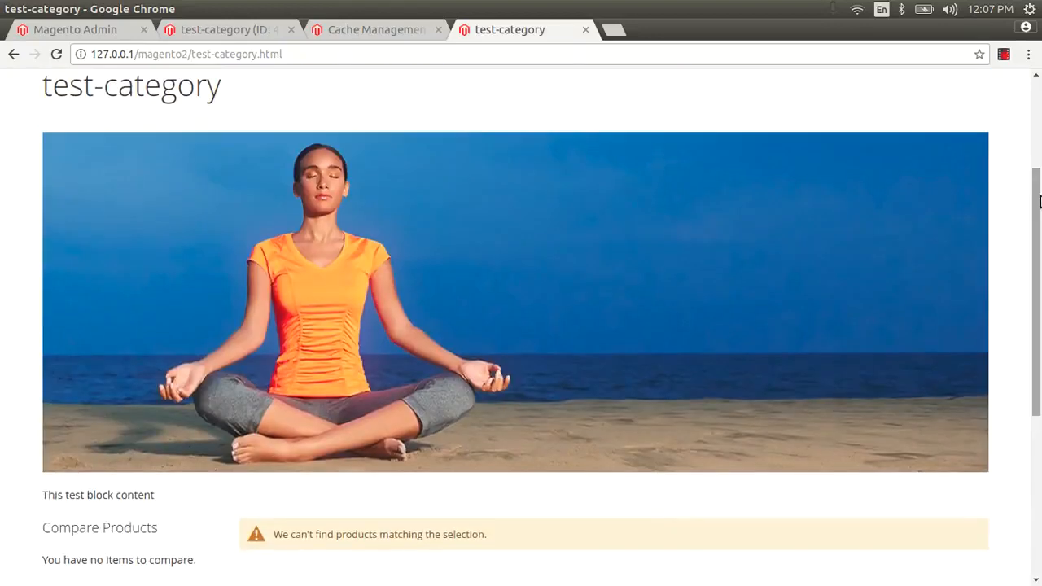
left_click(398, 36)
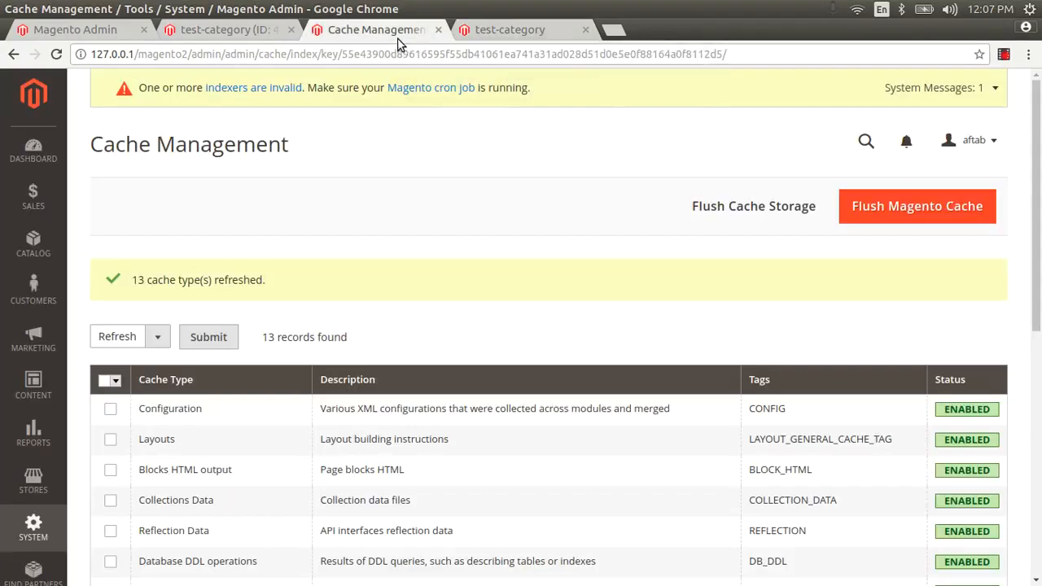
Step: Give test-category the description 'This is test' under Content and save it
left_click(241, 29)
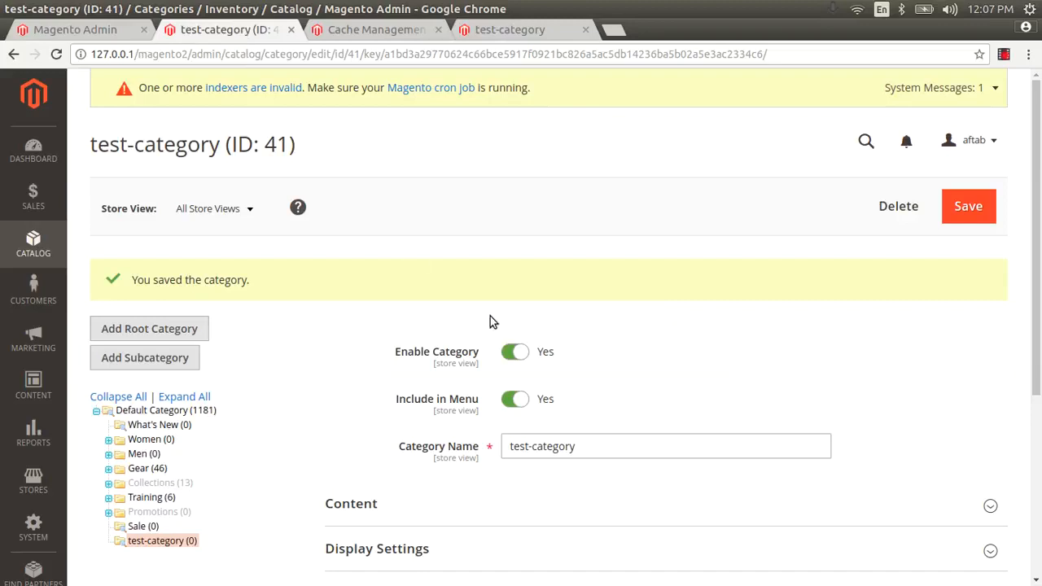
scroll(1040, 231, "down", 5)
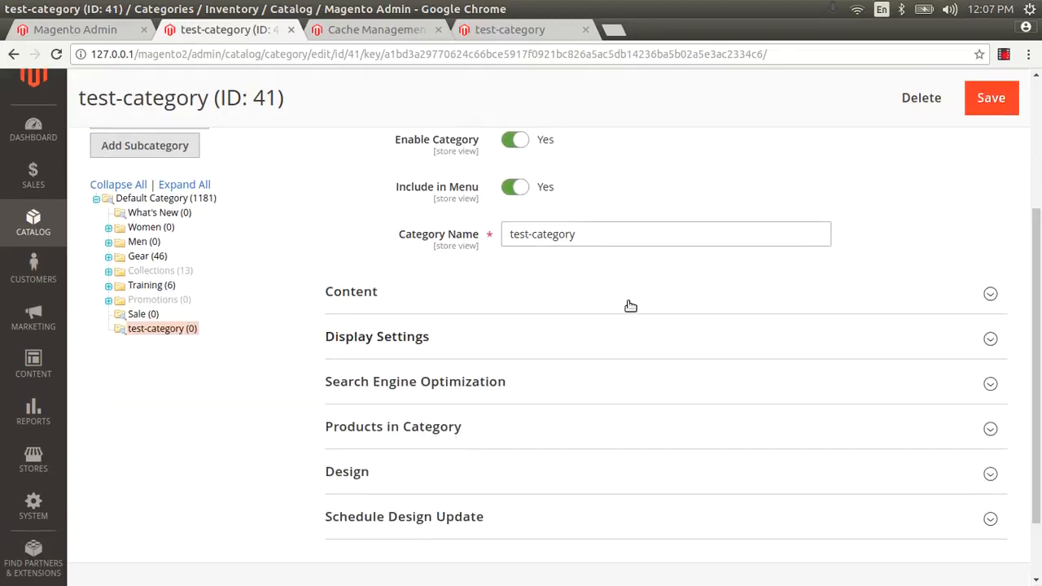
left_click(606, 305)
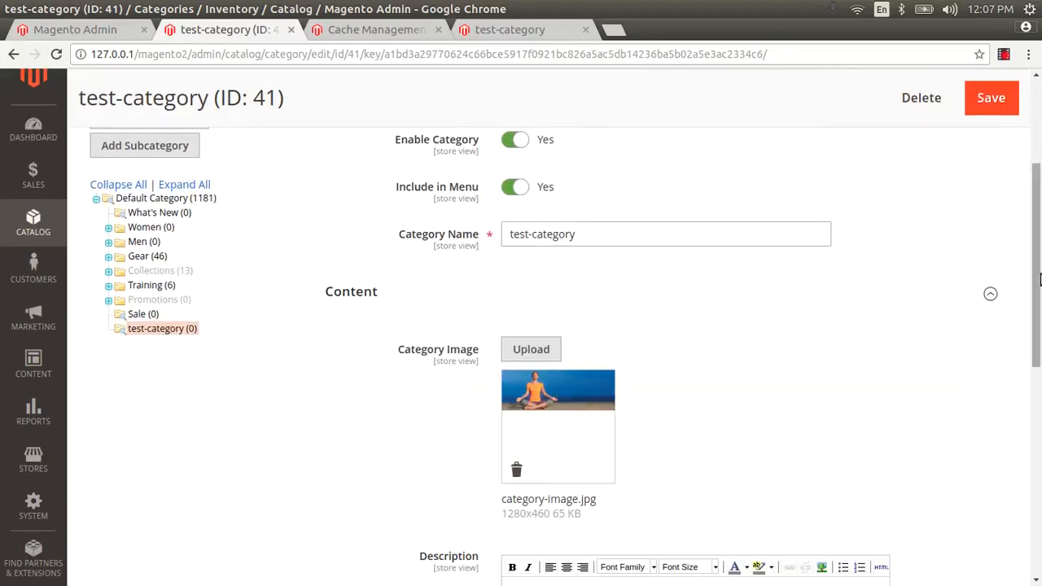
left_click_drag(1037, 279, 1035, 417)
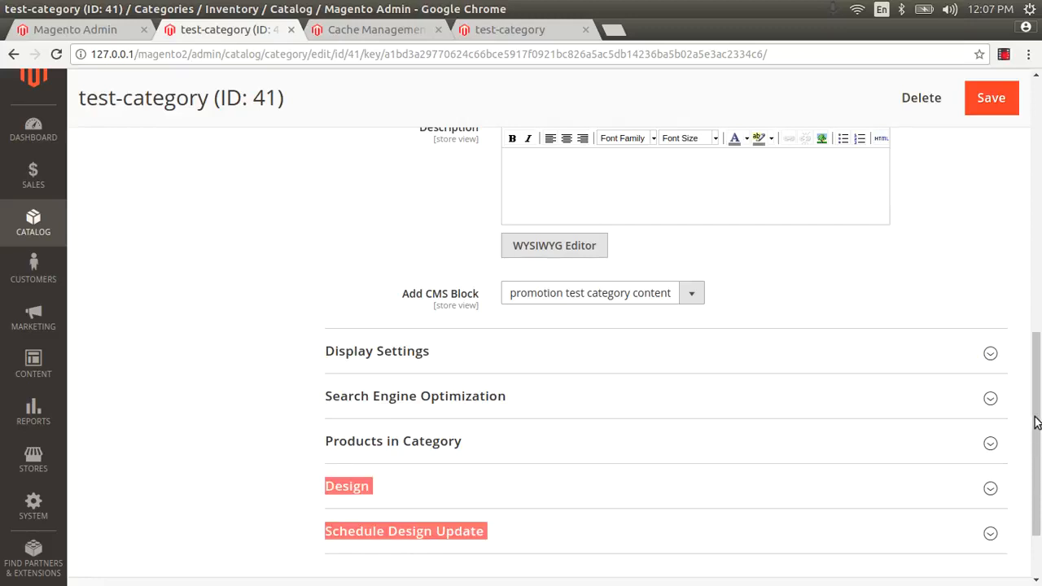
scroll(939, 377, "up", 2)
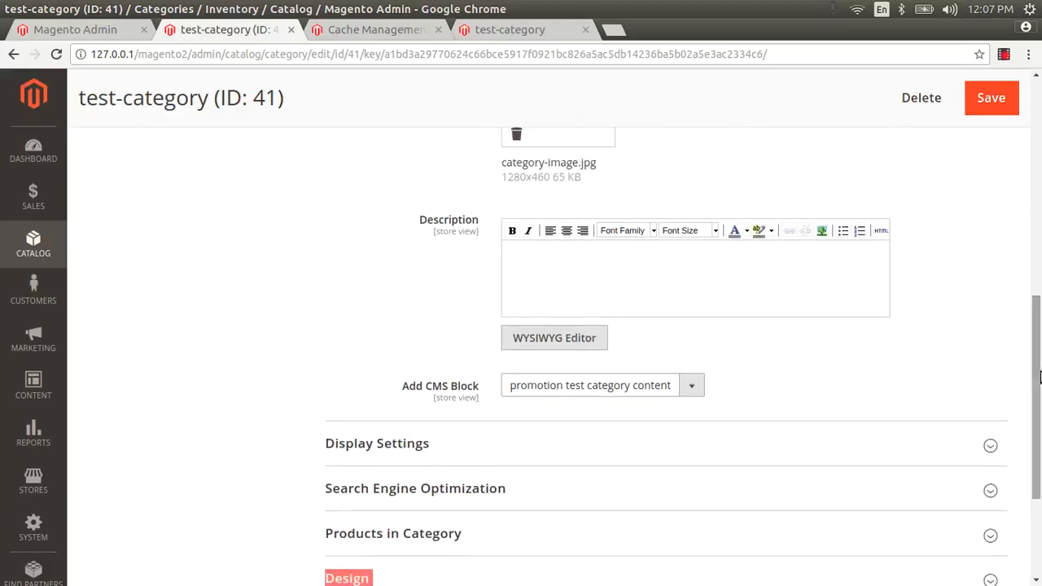
left_click(939, 377)
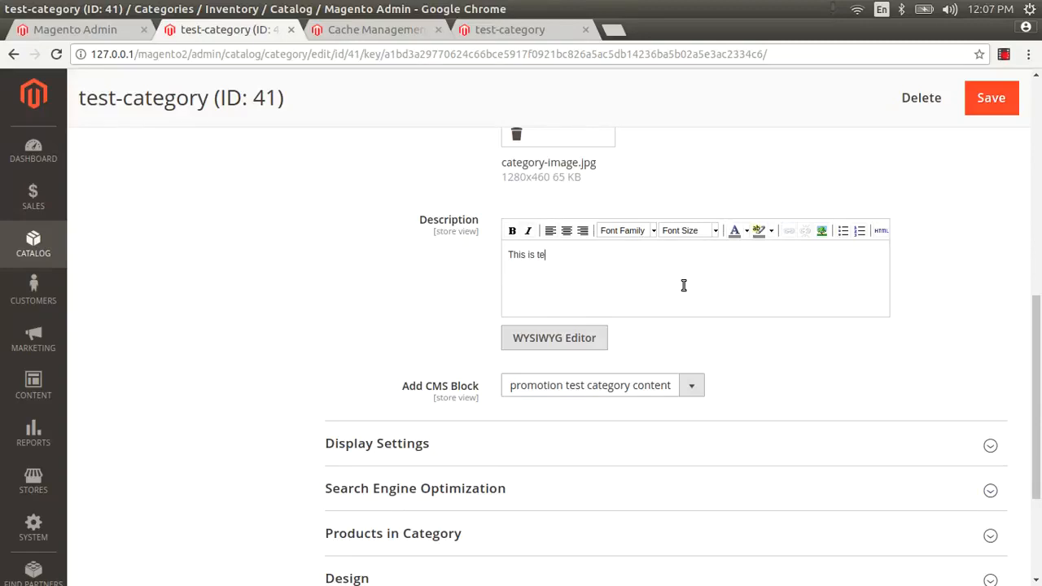
left_click(998, 101)
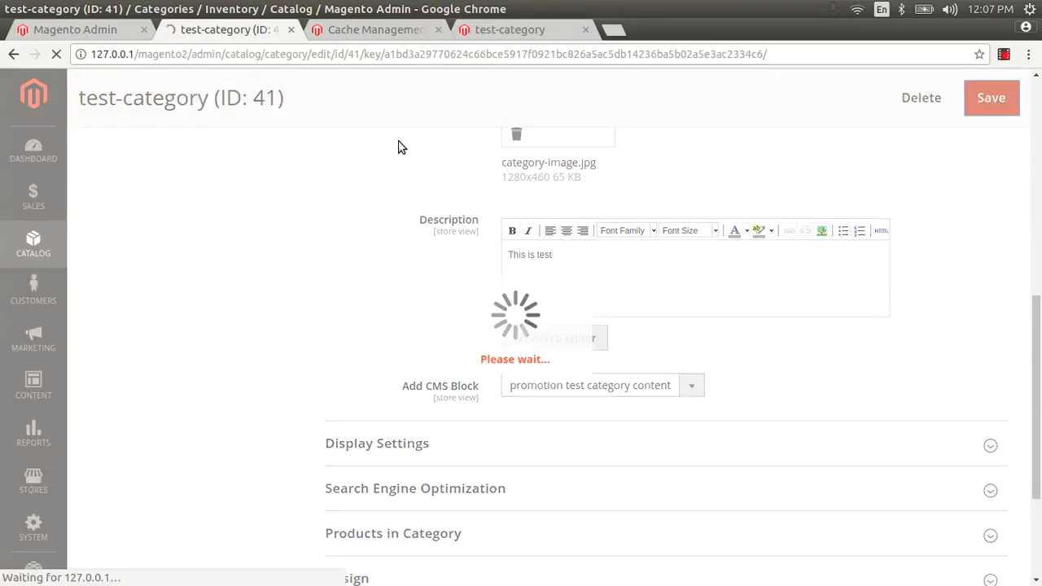
Step: Reload the storefront to confirm 'This is test' shows above the test block content
left_click(516, 29)
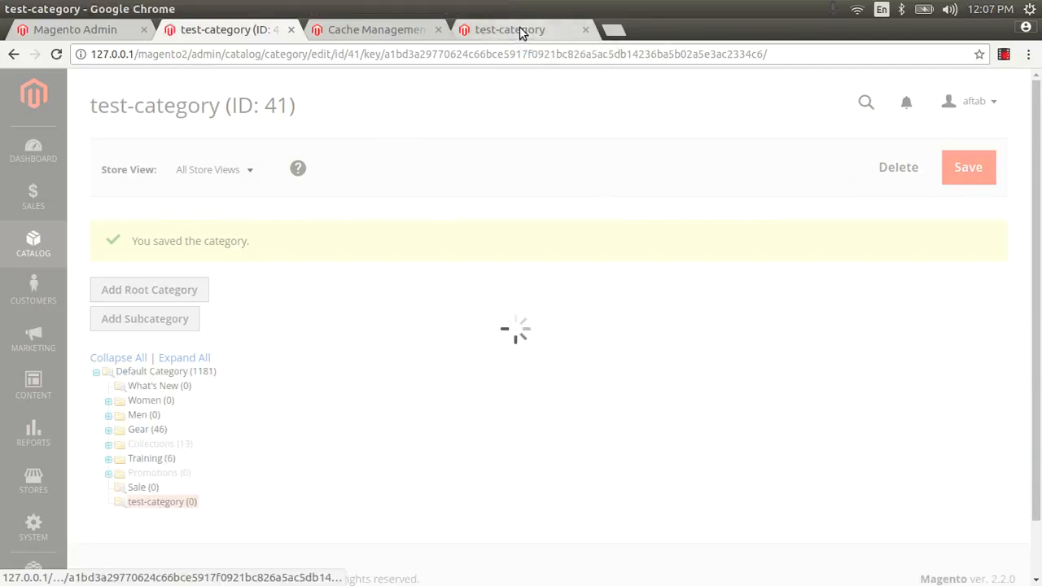
left_click(231, 30)
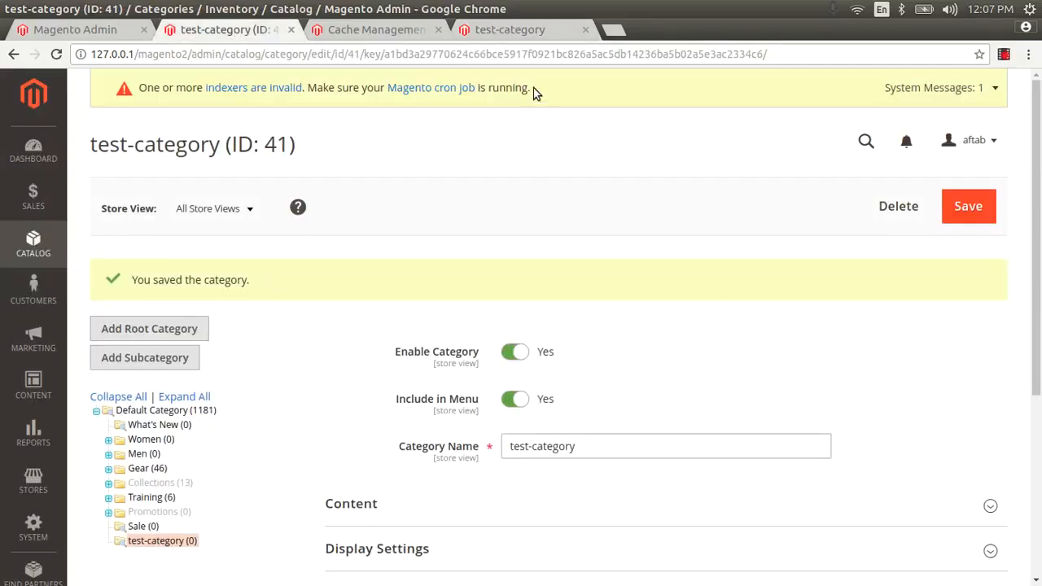
left_click(512, 29)
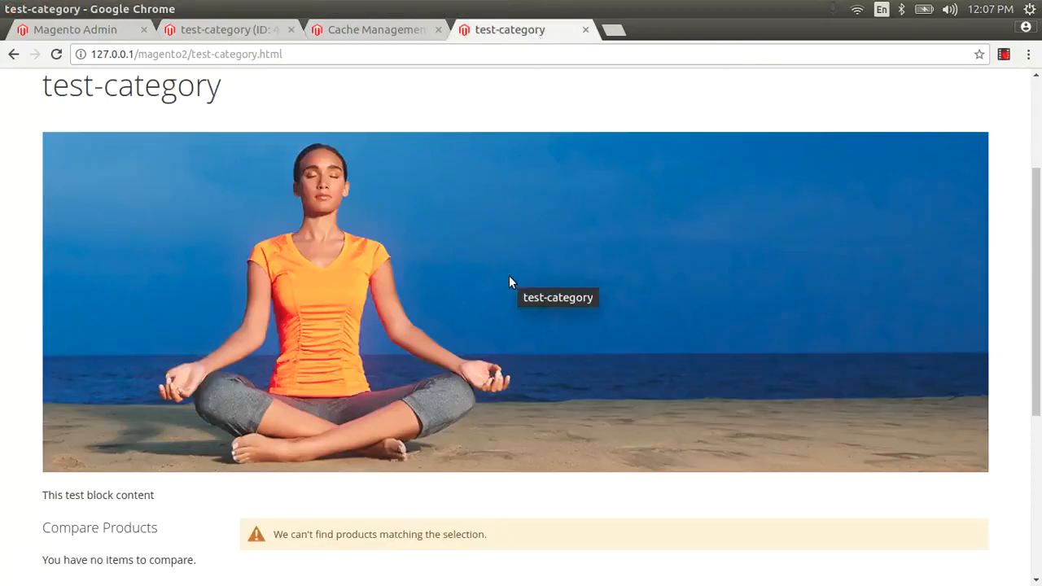
key("F5")
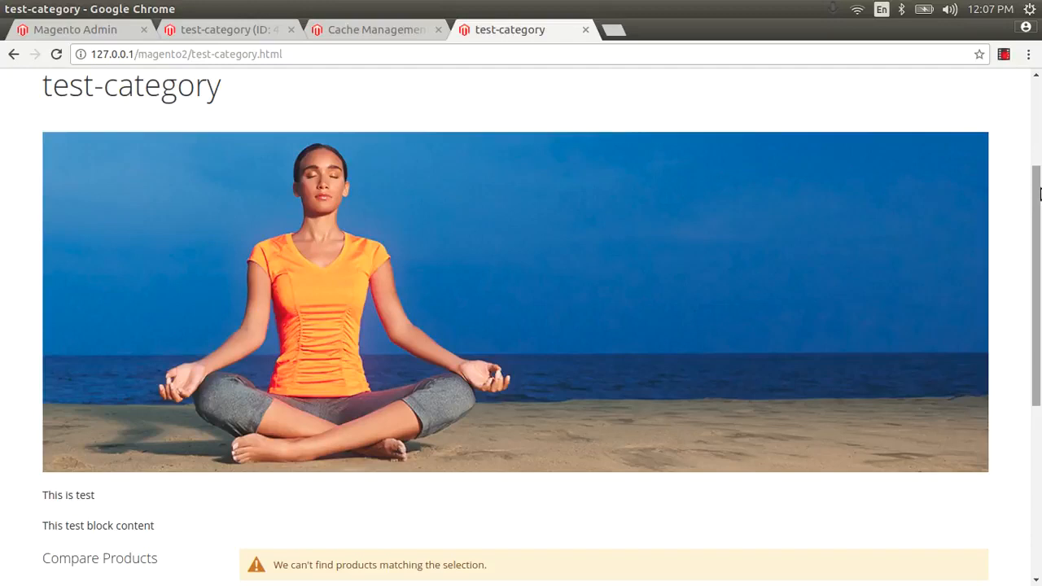
scroll(1040, 193, "down", 3)
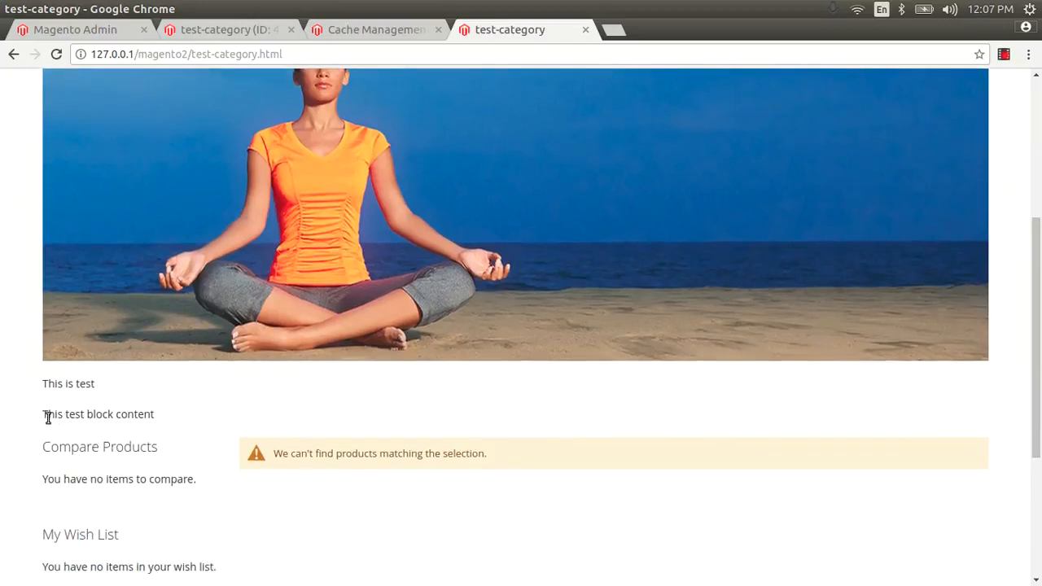
left_click_drag(47, 416, 160, 420)
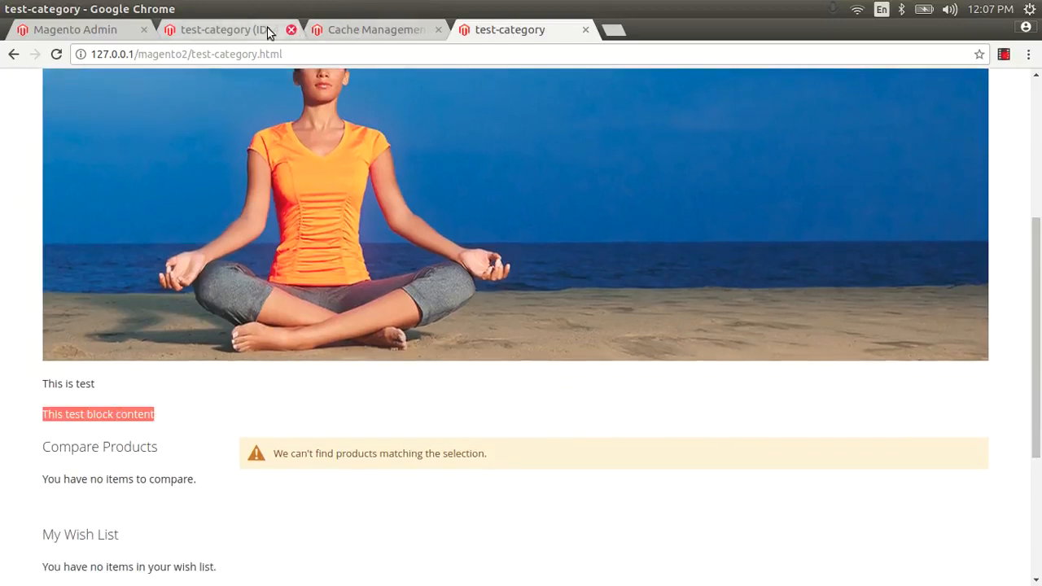
left_click(243, 30)
scroll(1039, 148, "down", 5)
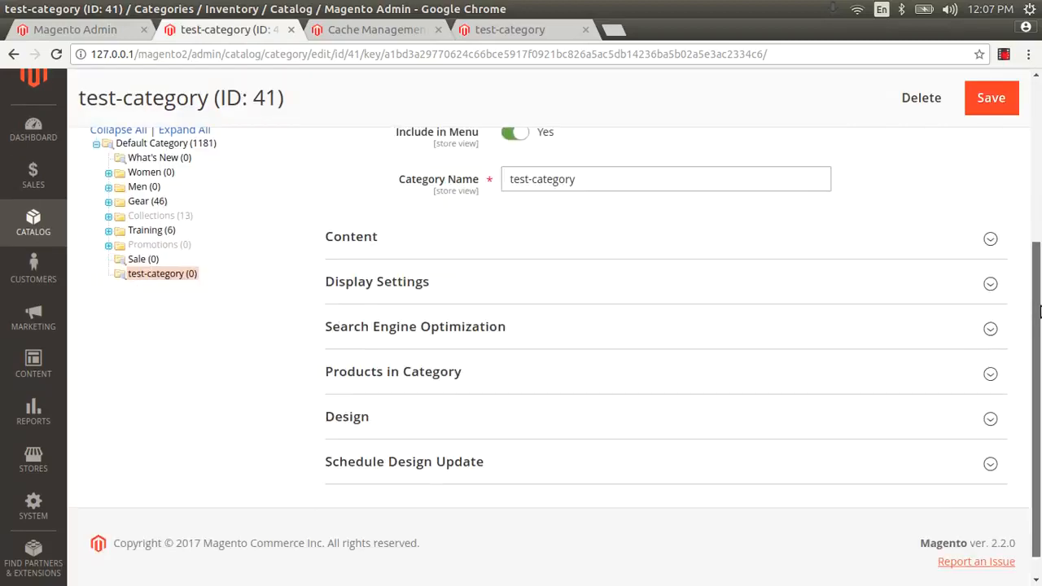
Step: Compare the admin description with the 'This is test' line on the storefront
left_click(409, 239)
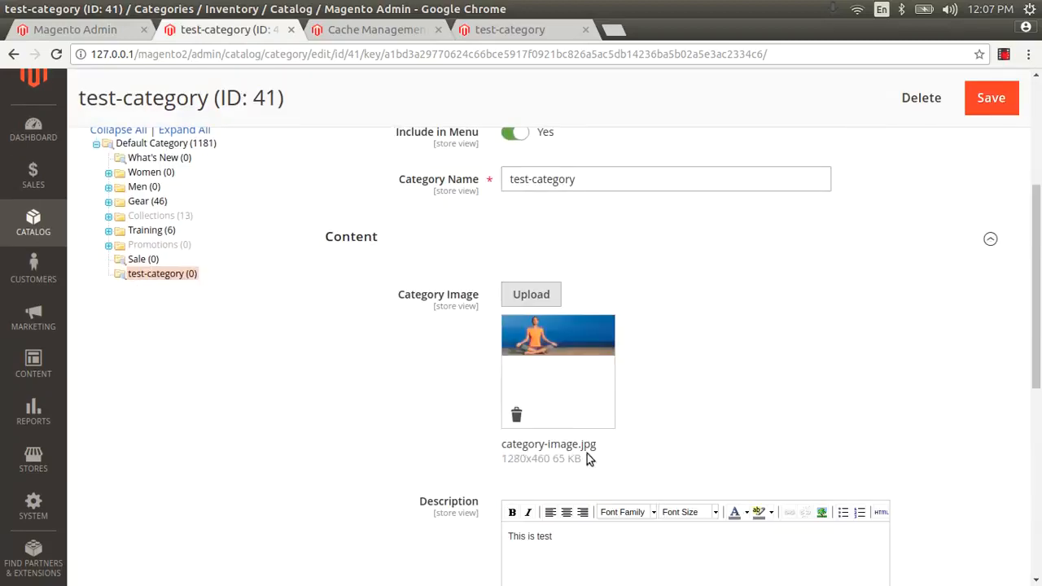
left_click_drag(556, 540, 462, 535)
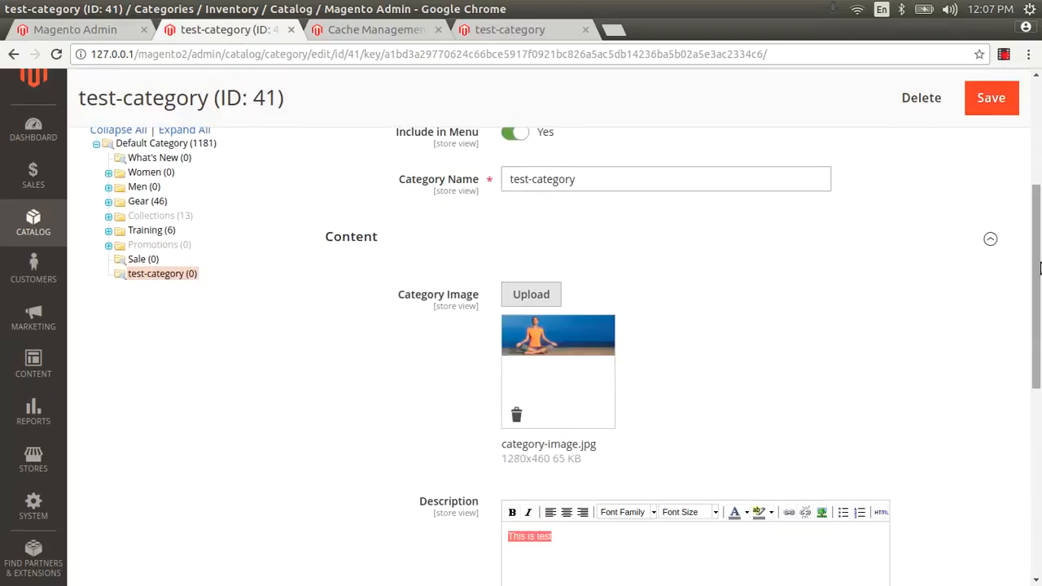
scroll(652, 391, "down", 5)
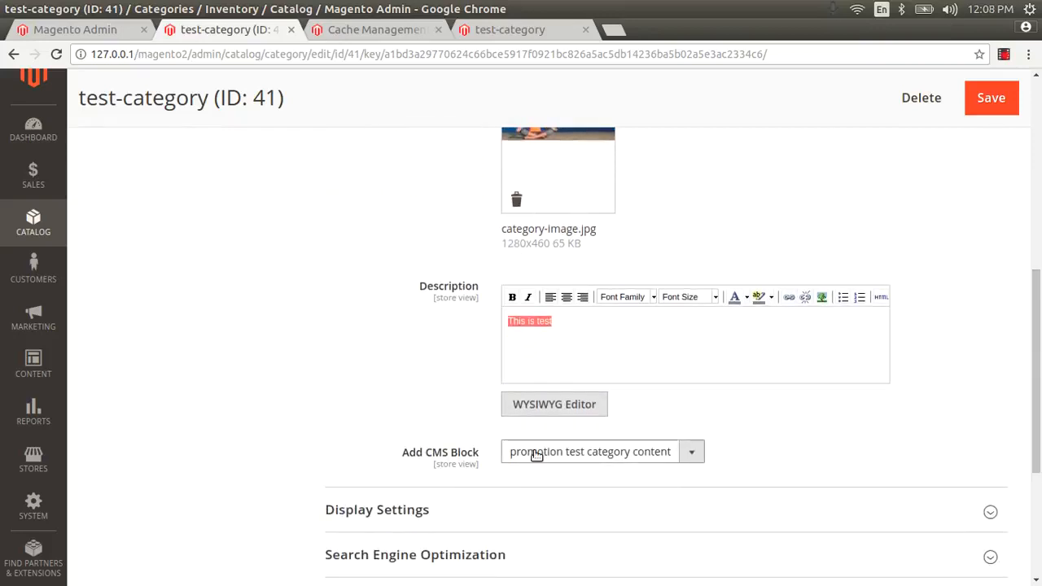
left_click(496, 30)
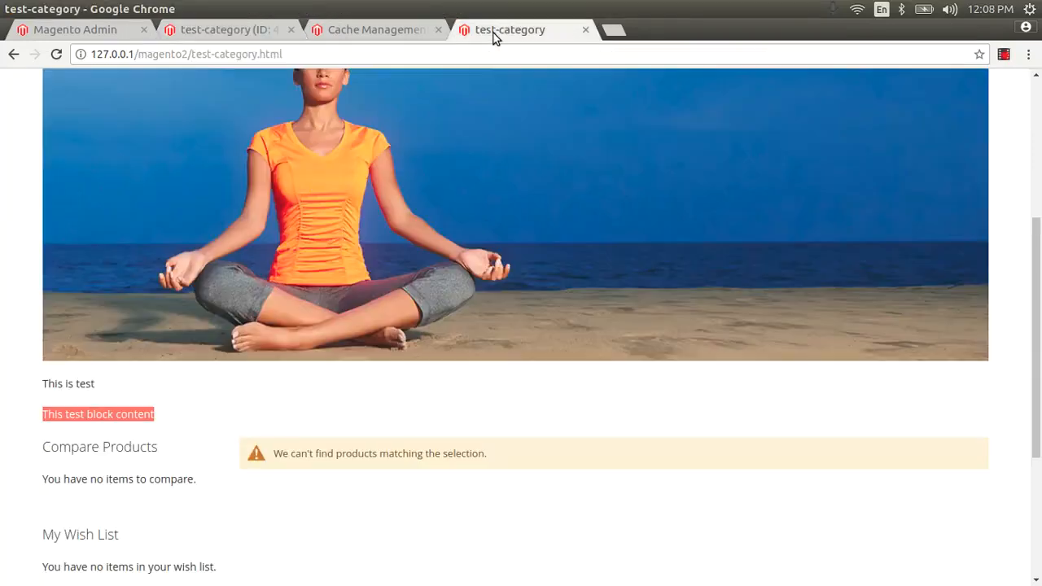
left_click(63, 420)
left_click_drag(161, 417, 43, 412)
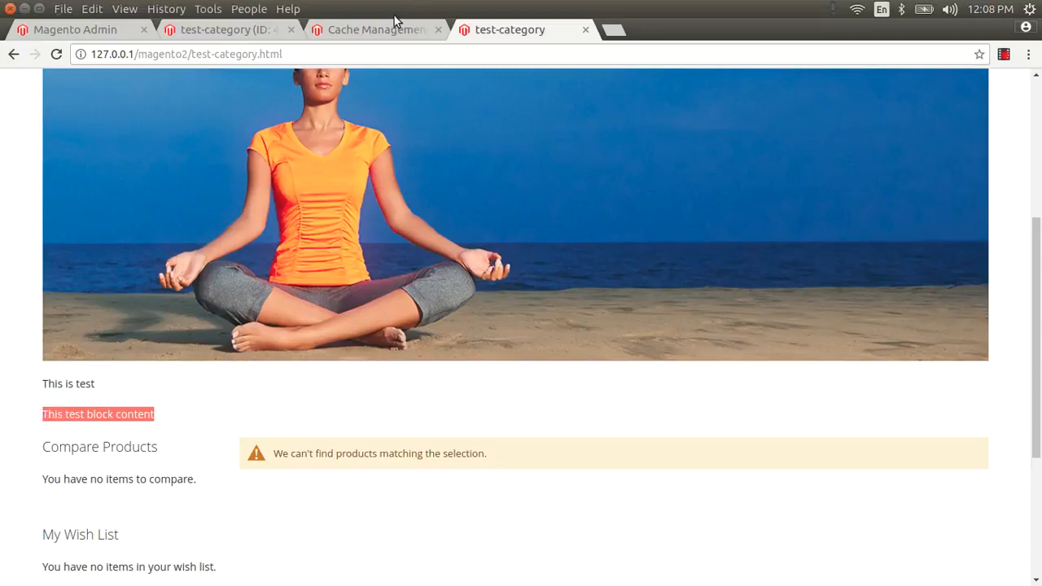
left_click(108, 378)
left_click_drag(110, 384, 26, 386)
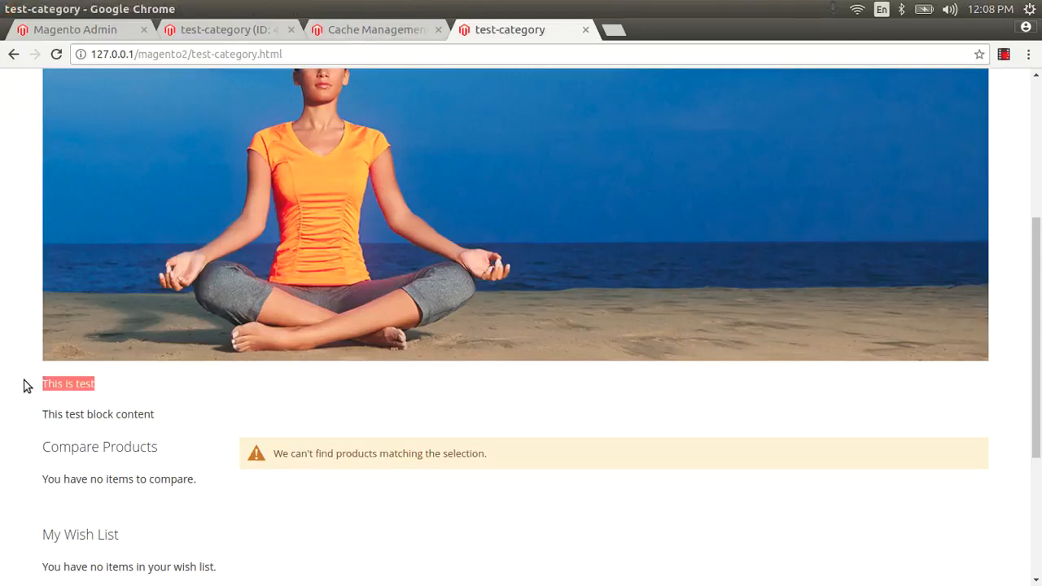
Step: Delete the 'This is test' description, keep the promotion block, and save test-category
left_click(372, 34)
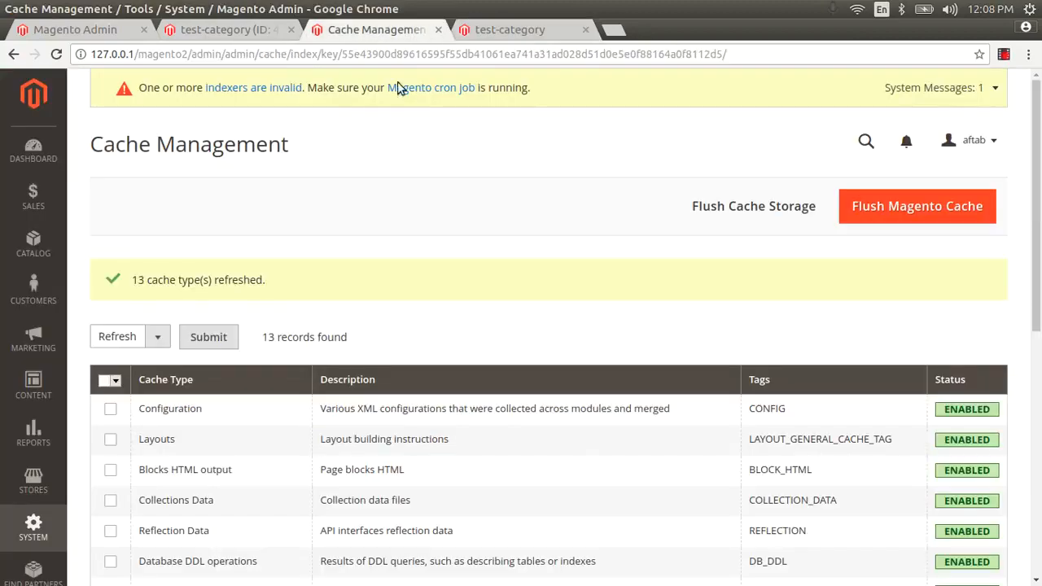
left_click(228, 30)
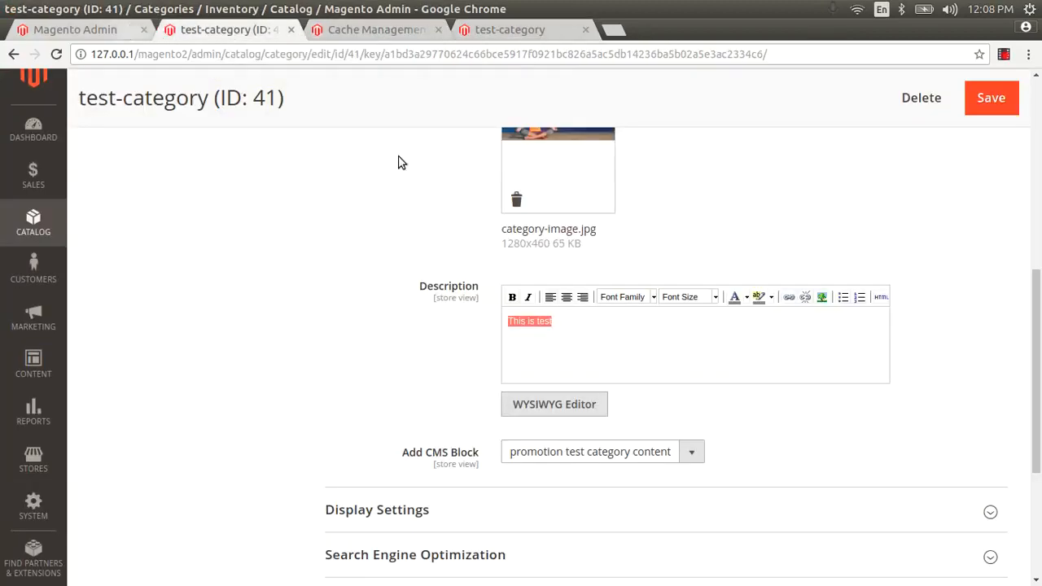
left_click(570, 321)
left_click_drag(570, 321, 492, 322)
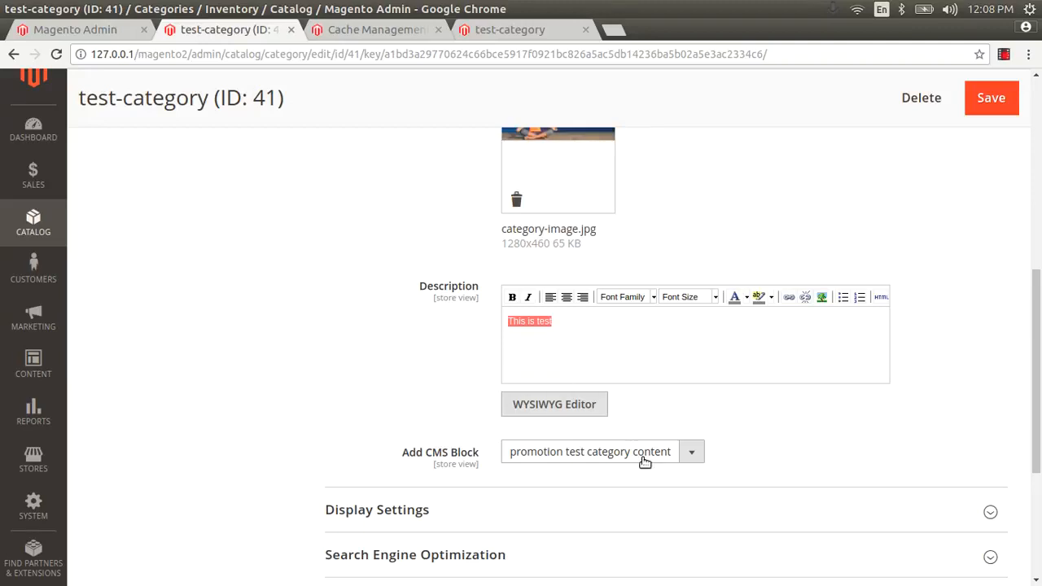
left_click(583, 450)
left_click(583, 441)
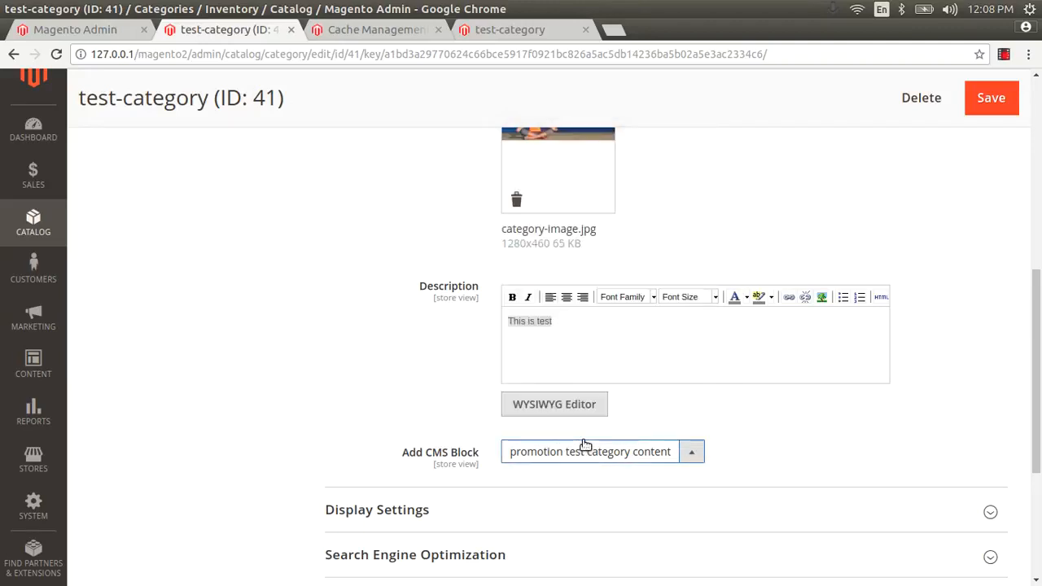
triple_click(546, 323)
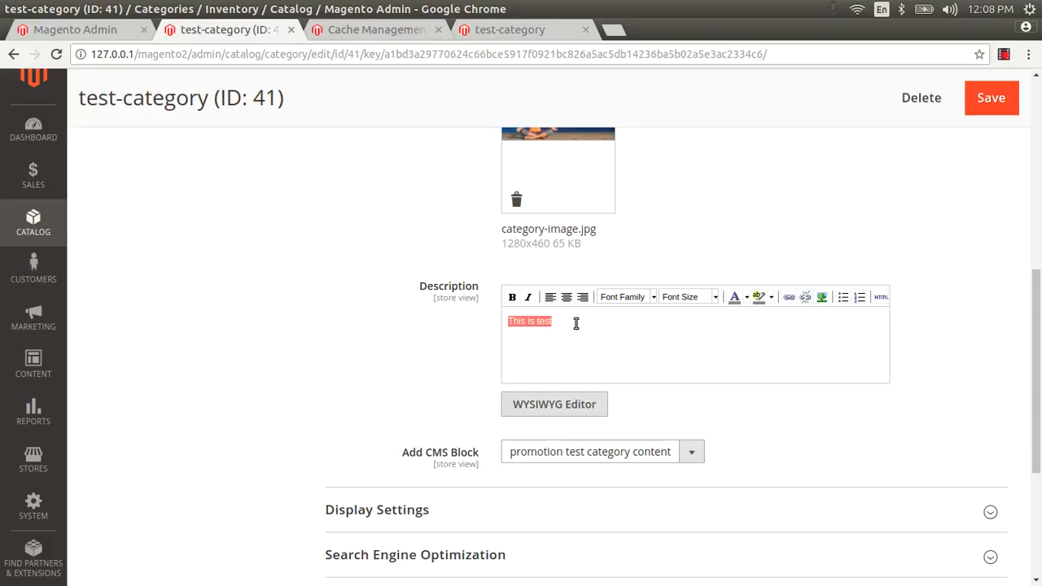
key("BackSpace")
left_click(981, 106)
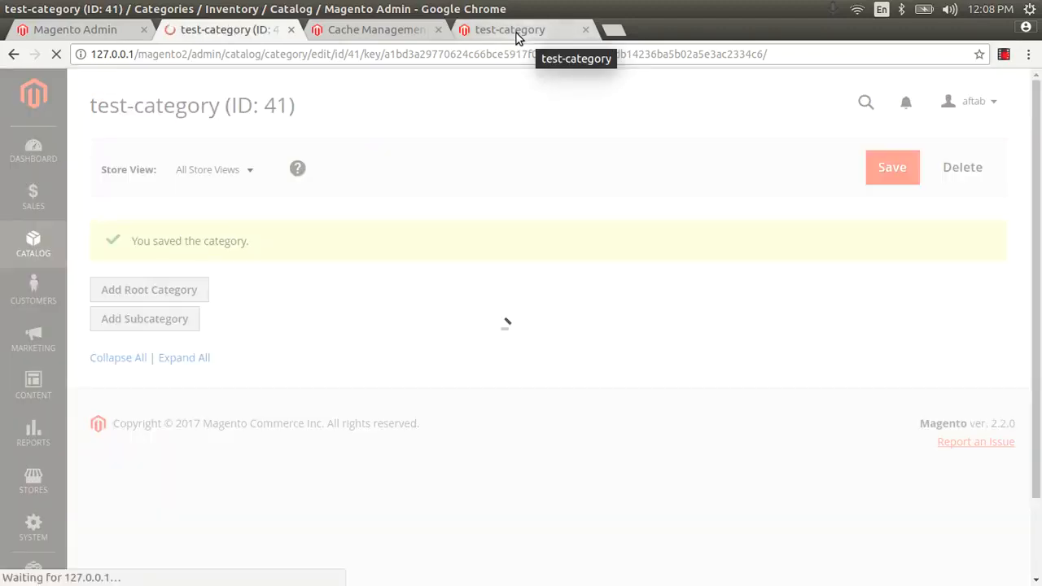
Step: Reload the storefront to confirm only 'This test block content' remains
left_click(516, 36)
key("F5")
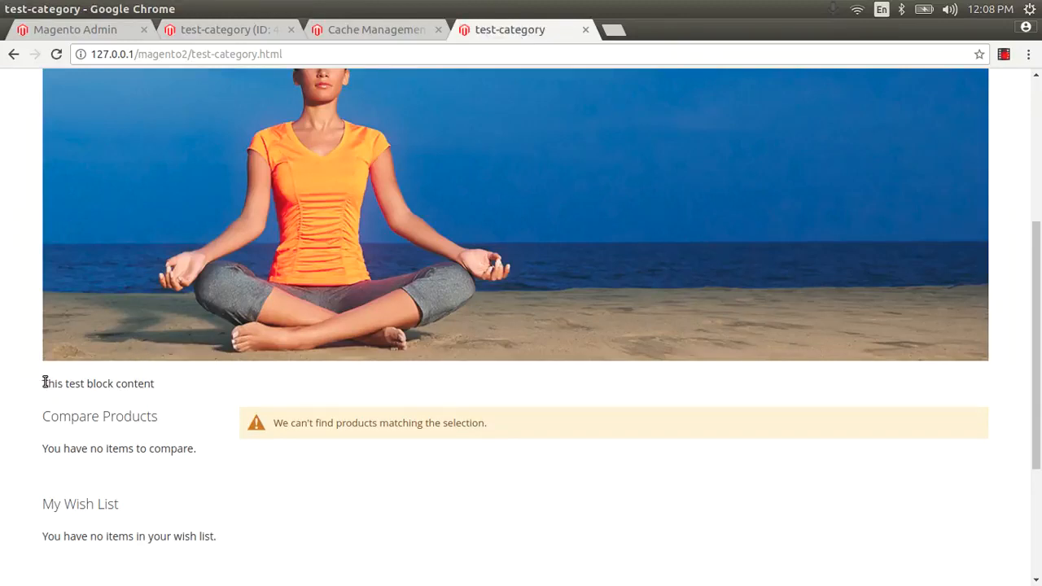
left_click_drag(45, 382, 144, 379)
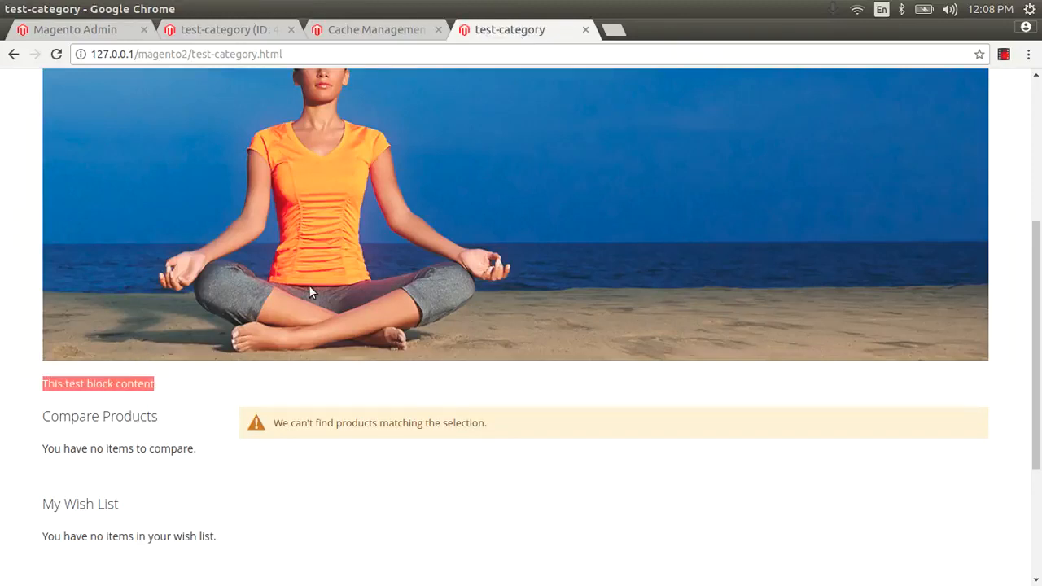
left_click(263, 30)
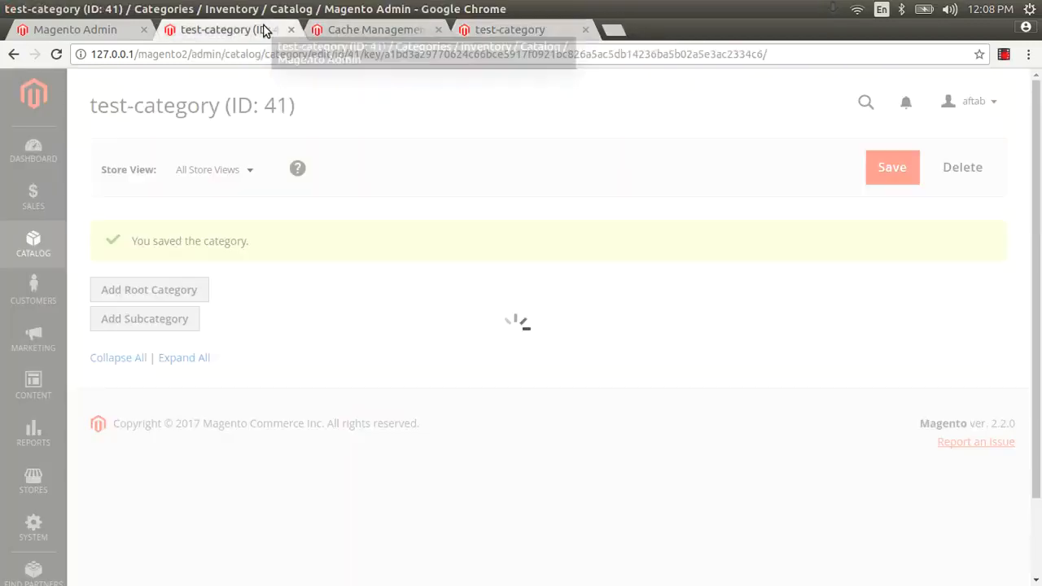
scroll(1039, 262, "down", 2)
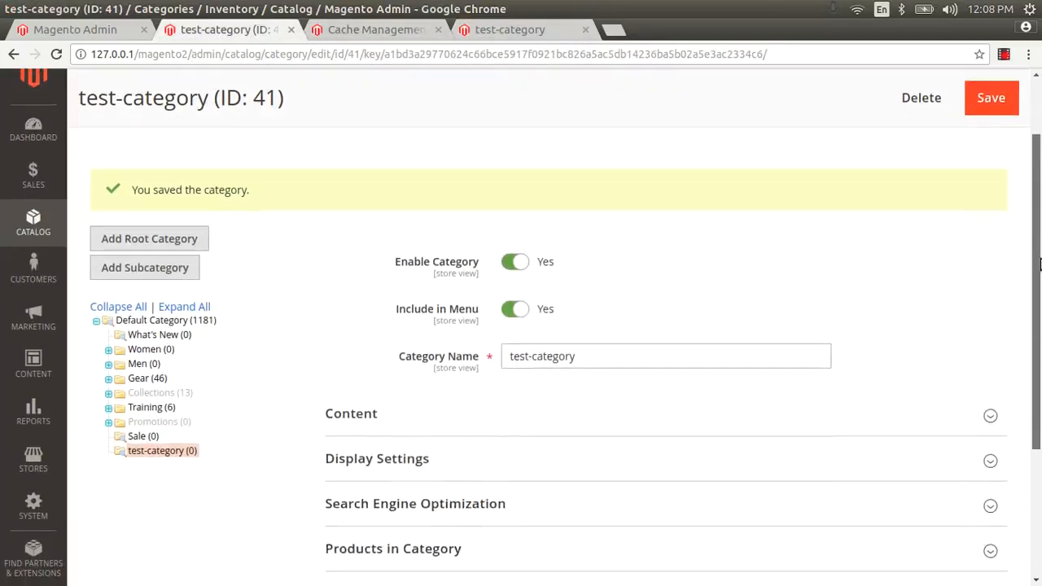
scroll(1039, 263, "down", 3)
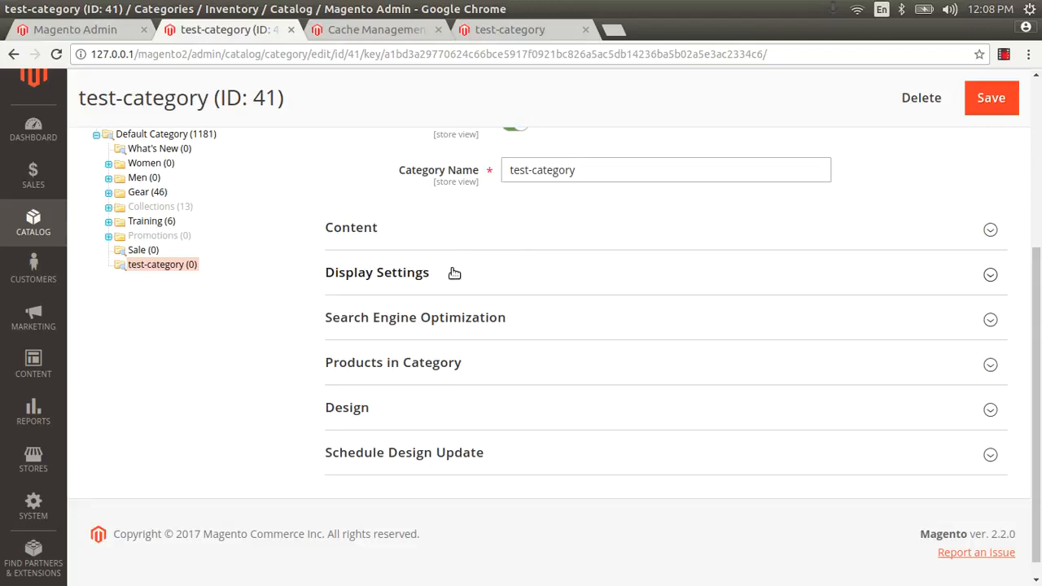
Step: Keep test-category's Display Mode at 'Static block and products' in Display Settings
left_click(454, 273)
scroll(1039, 277, "down", 2)
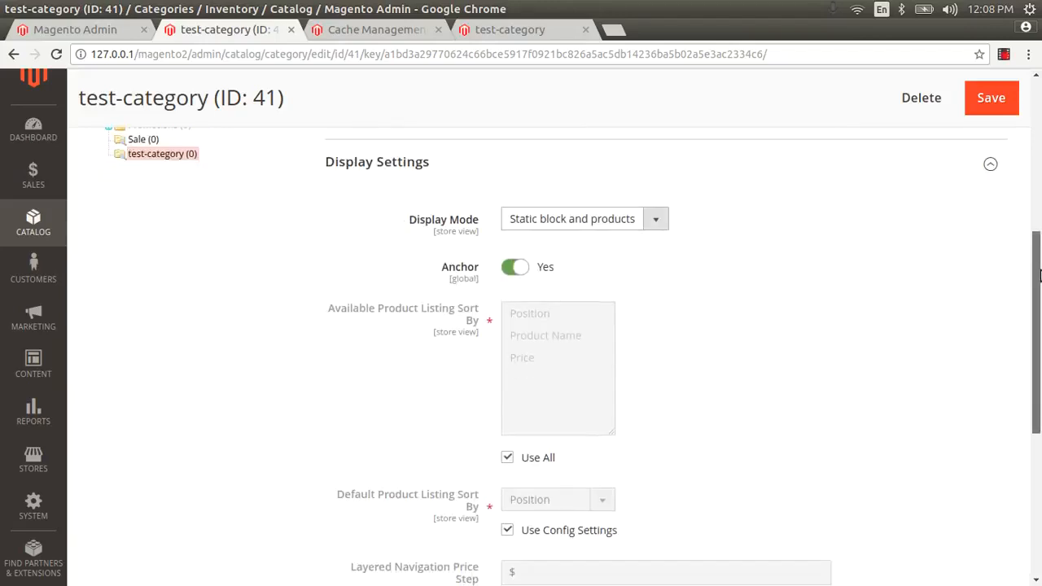
left_click(587, 216)
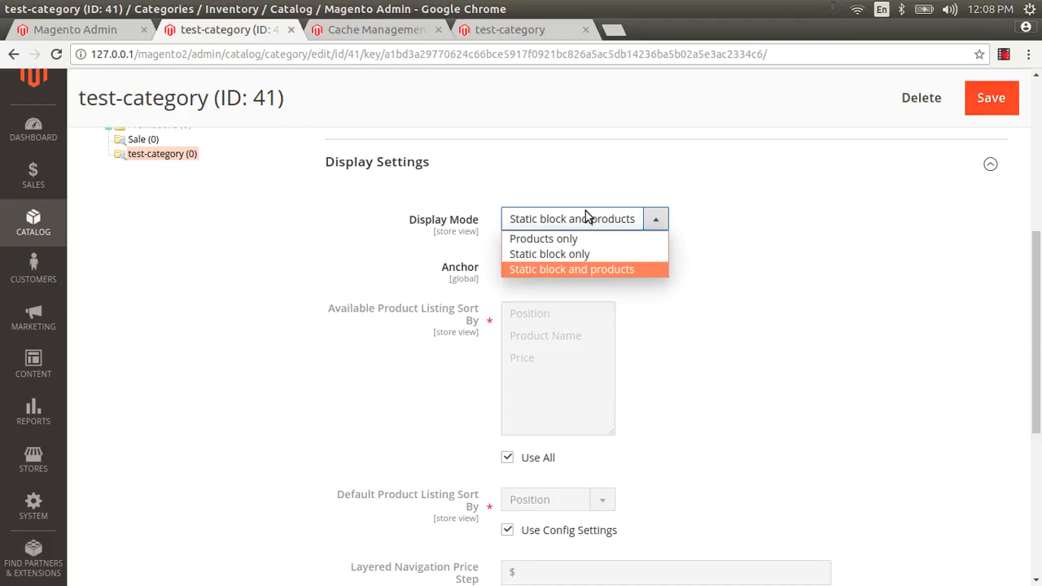
left_click(561, 271)
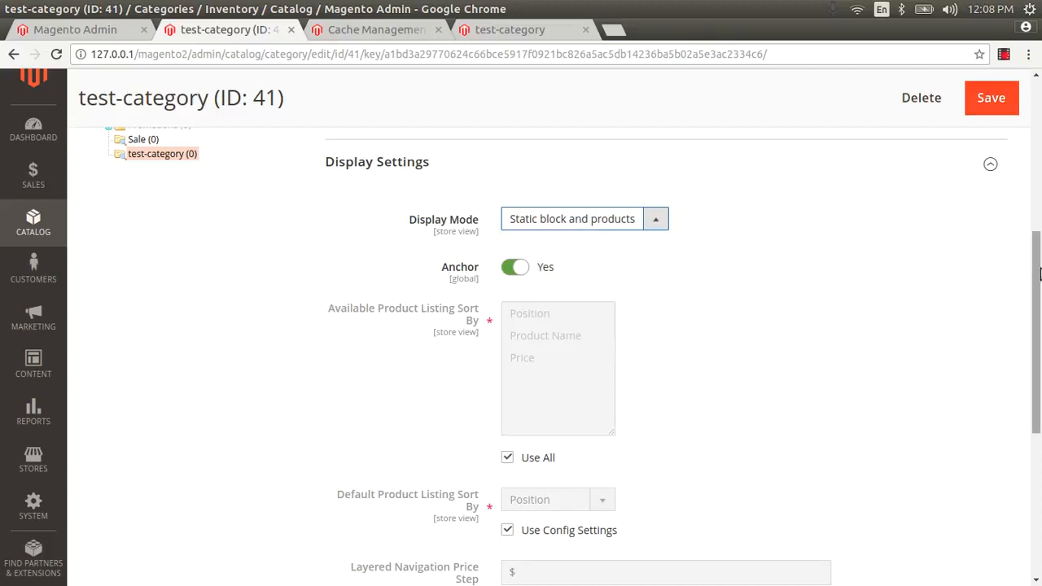
left_click_drag(1040, 273, 1035, 305)
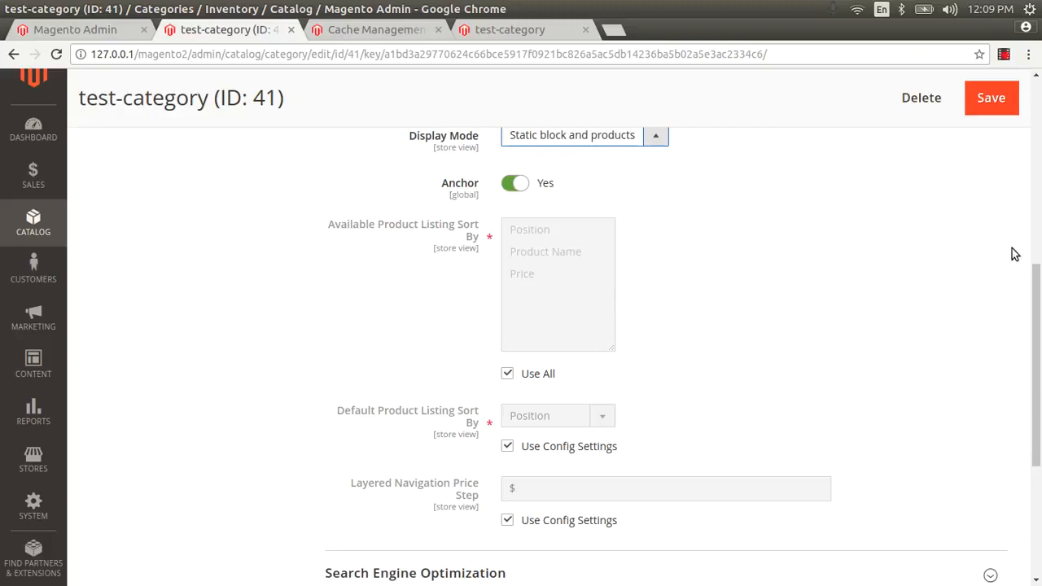
Step: Limit available sort options to Price and make Price the default product sort
left_click_drag(1041, 267, 1041, 430)
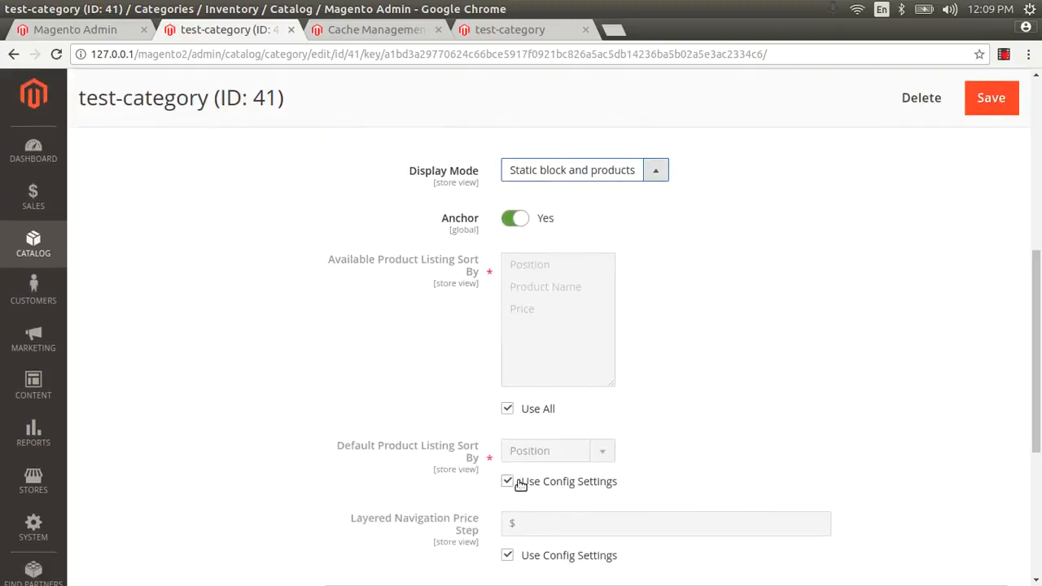
left_click(507, 411)
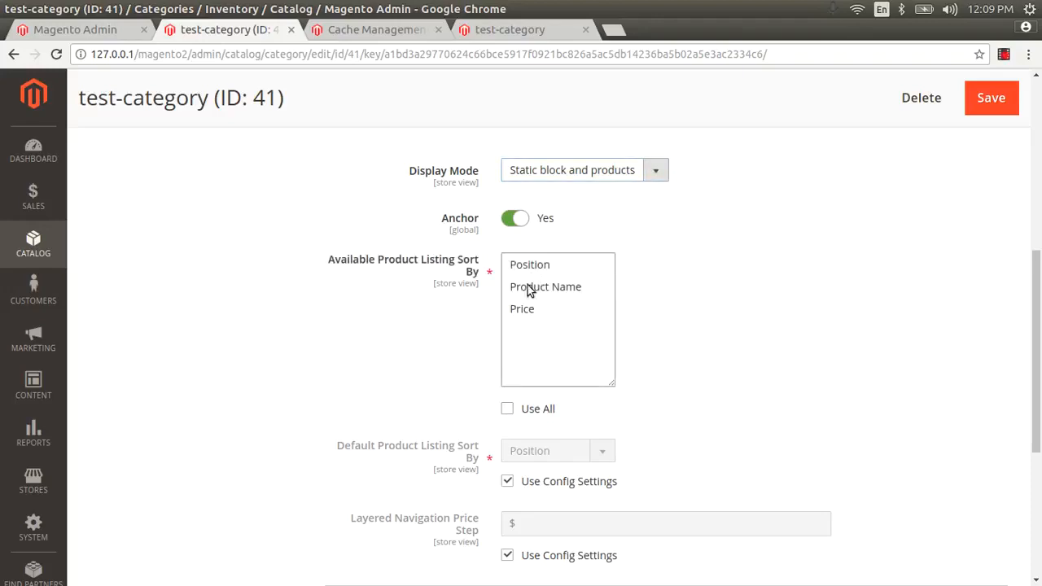
left_click(525, 308)
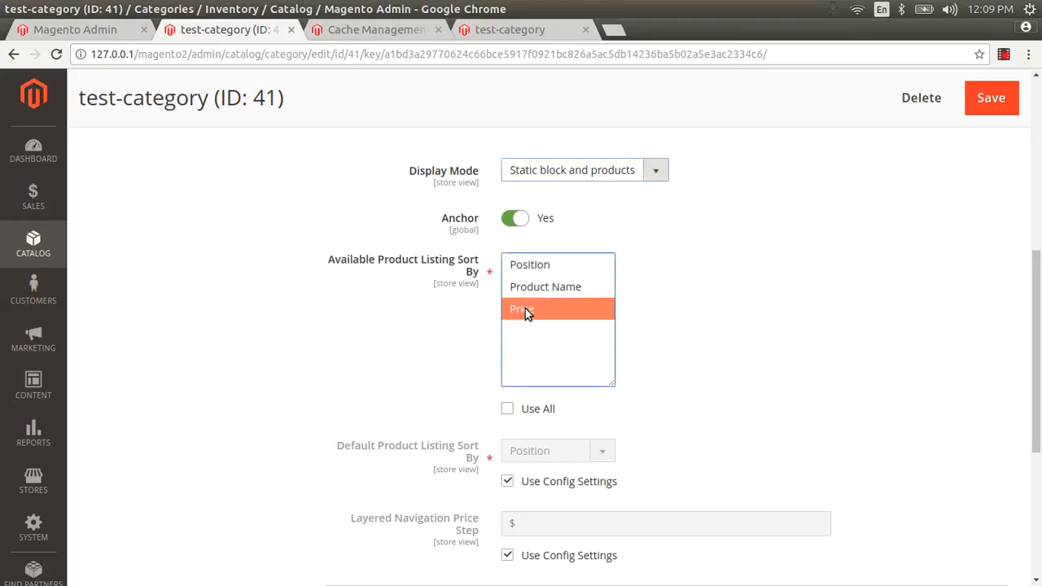
left_click(507, 481)
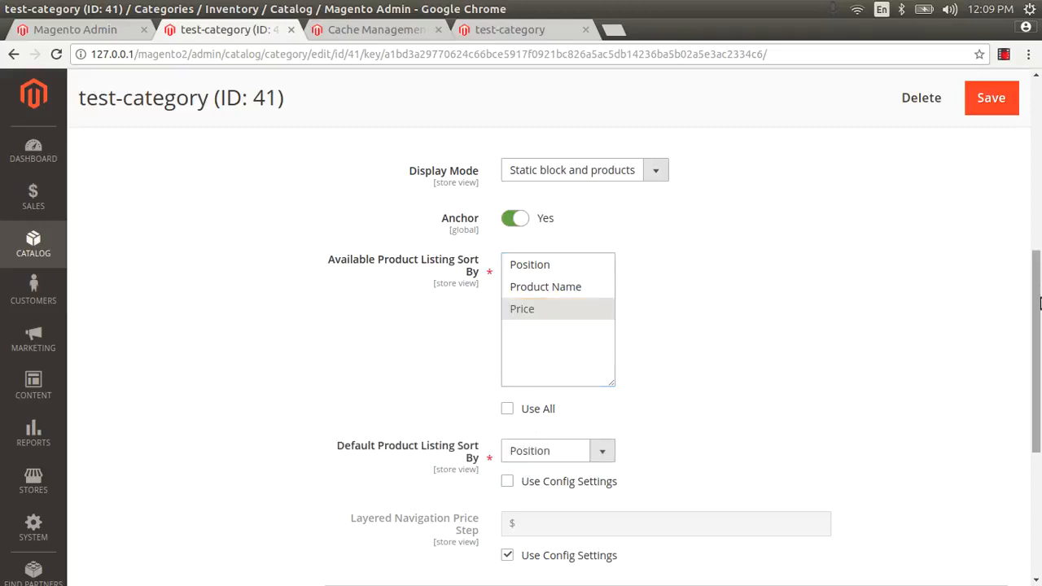
scroll(1040, 303, "down", 3)
left_click(542, 314)
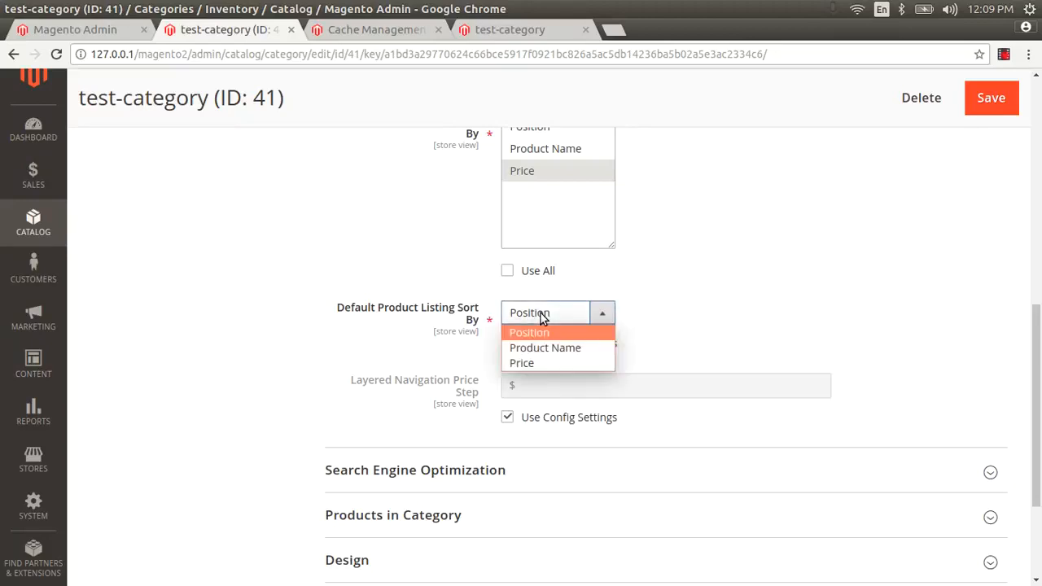
left_click(540, 362)
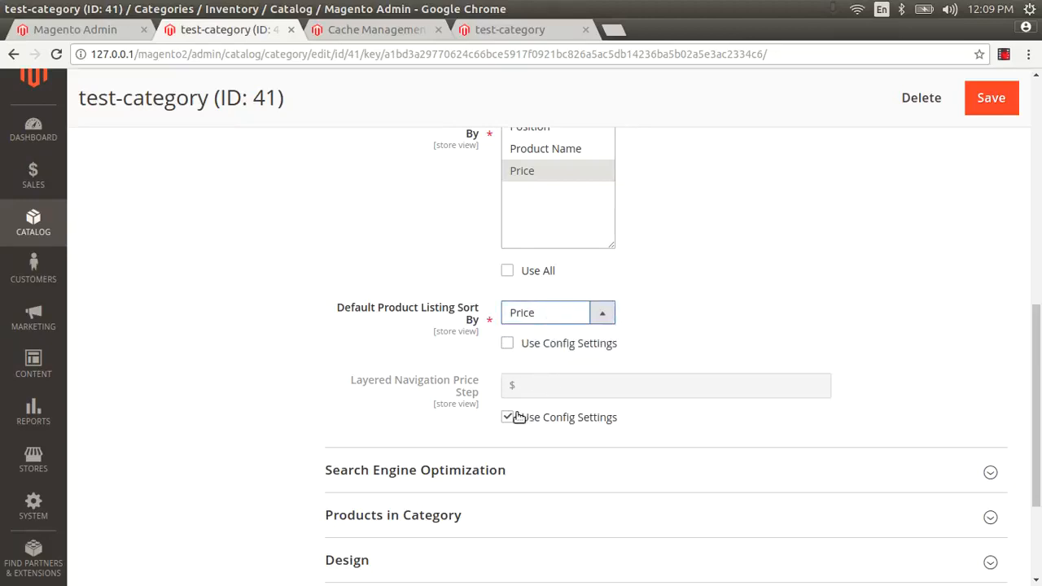
Step: Stop the Layered Navigation price step from using config settings
left_click(508, 417)
left_click(526, 386)
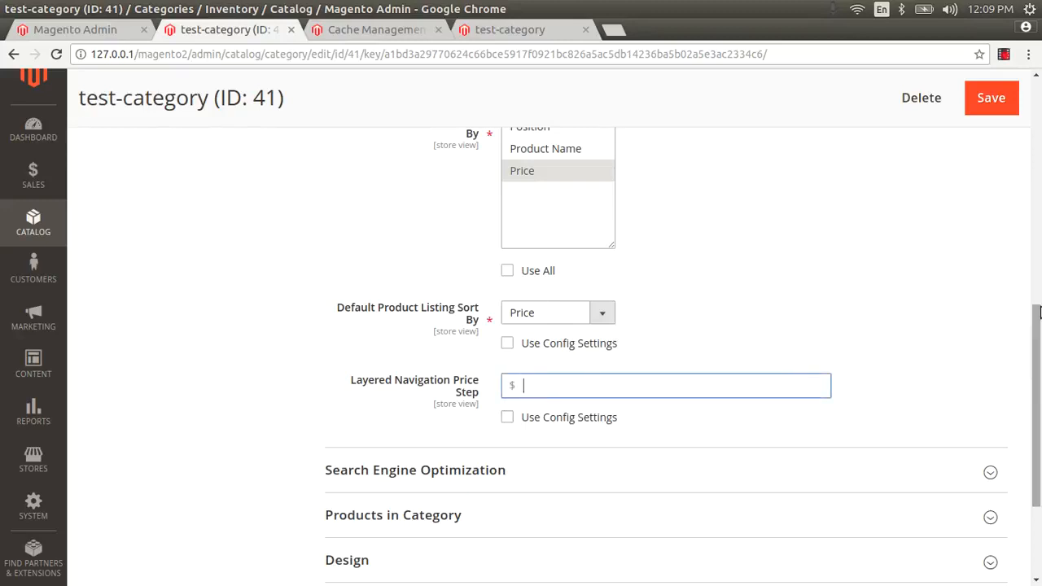
left_click_drag(1040, 344, 1039, 413)
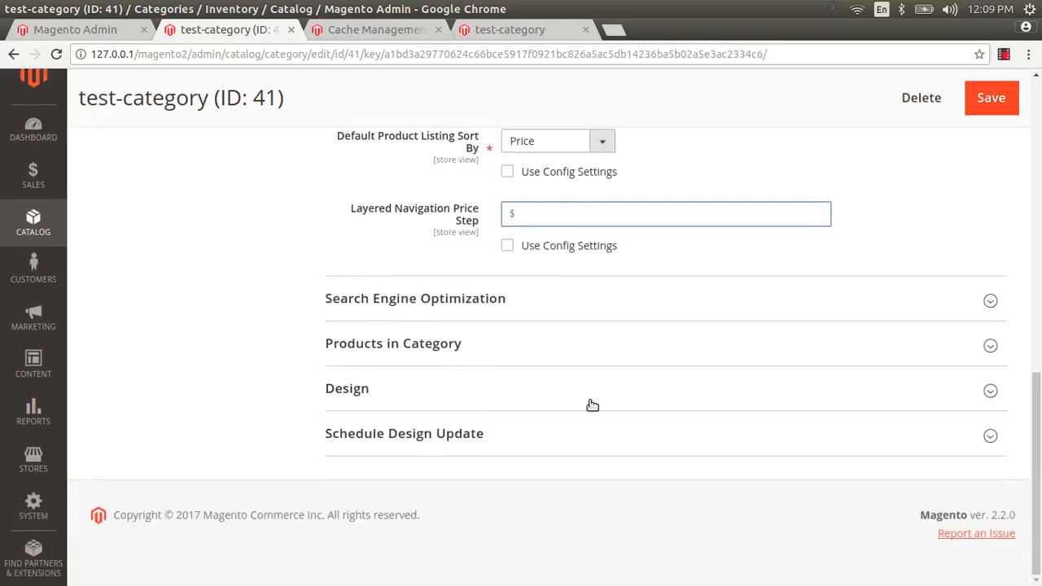
Step: Reveal the Search Engine Optimization fields with Meta Title focused, then view the storefront page
left_click(496, 304)
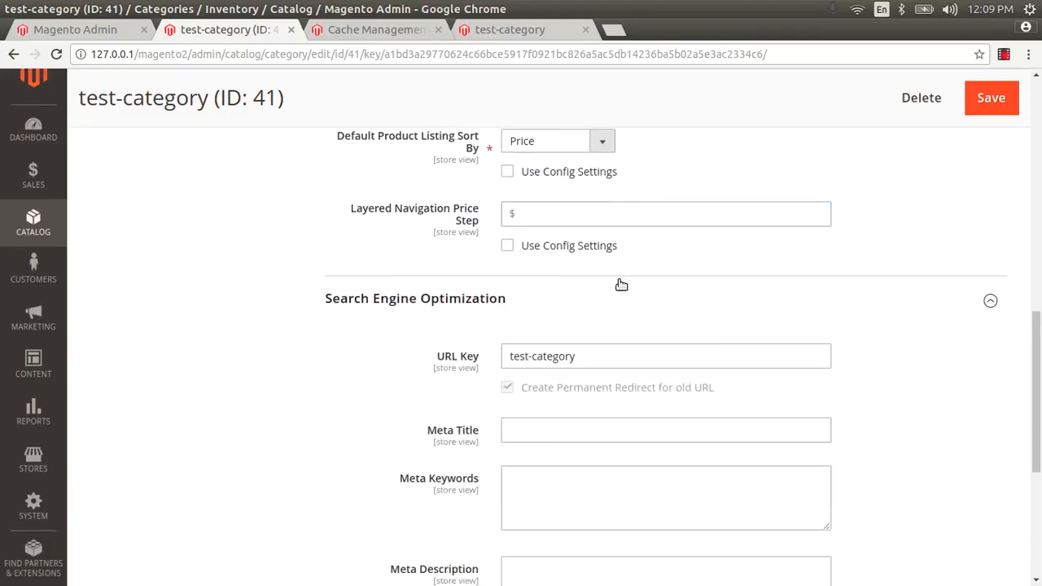
scroll(1039, 326, "down", 3)
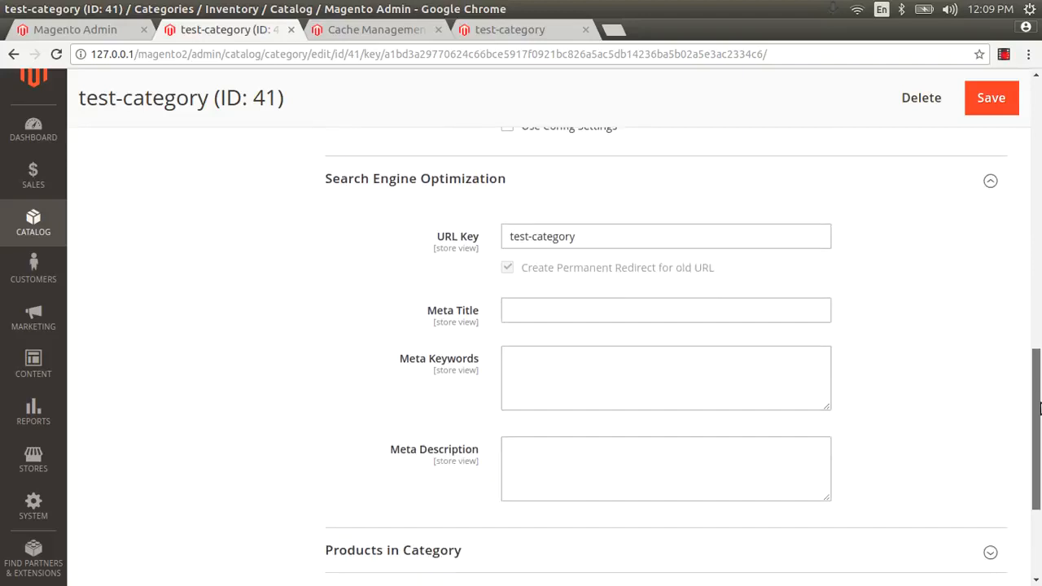
left_click(585, 312)
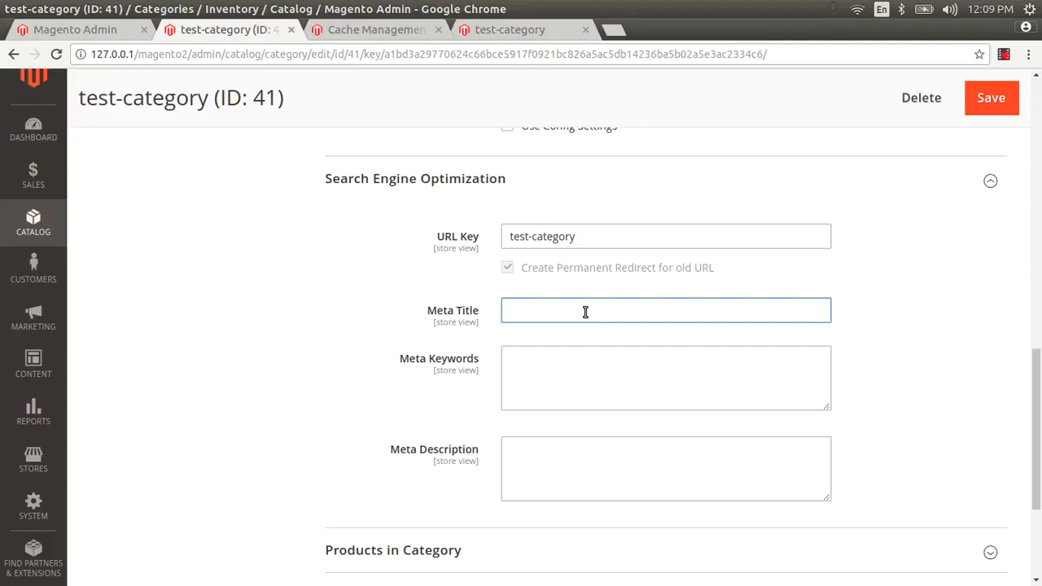
left_click(510, 26)
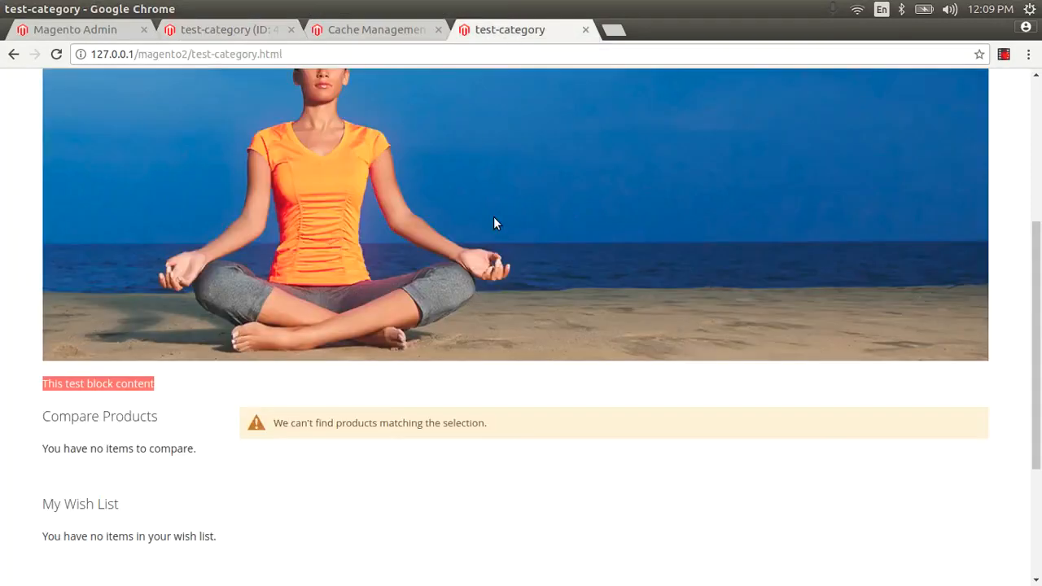
Step: Open the page source and search it for 'des' description matches
scroll(1039, 349, "down", 2)
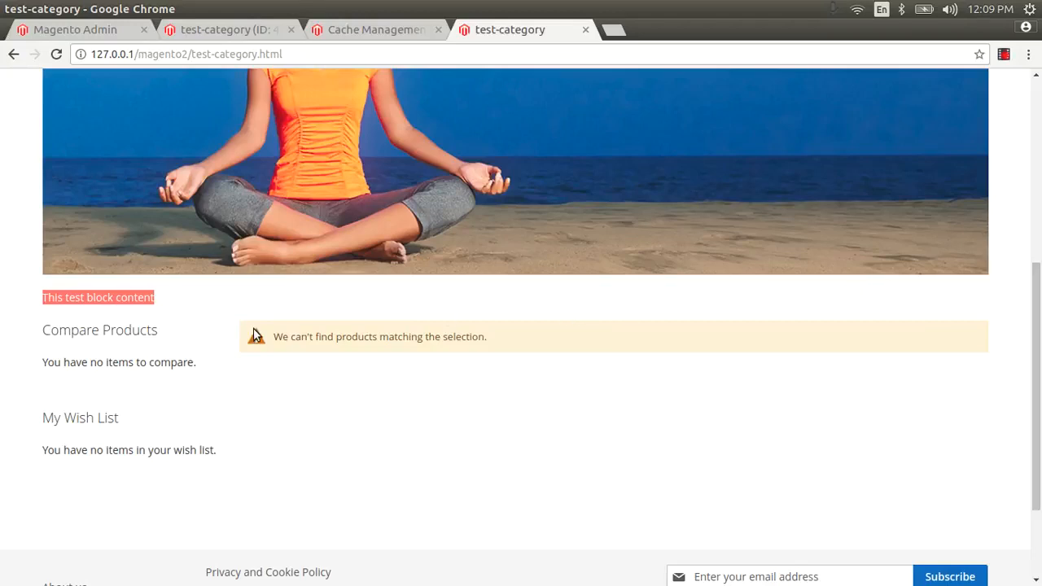
key("ctrl+u")
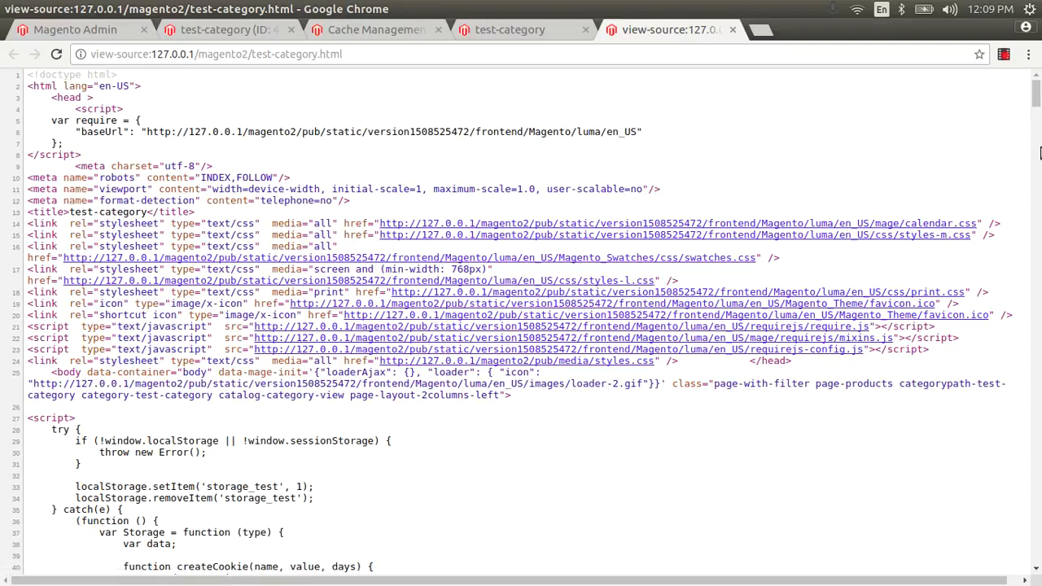
key("ctrl+f")
type("d")
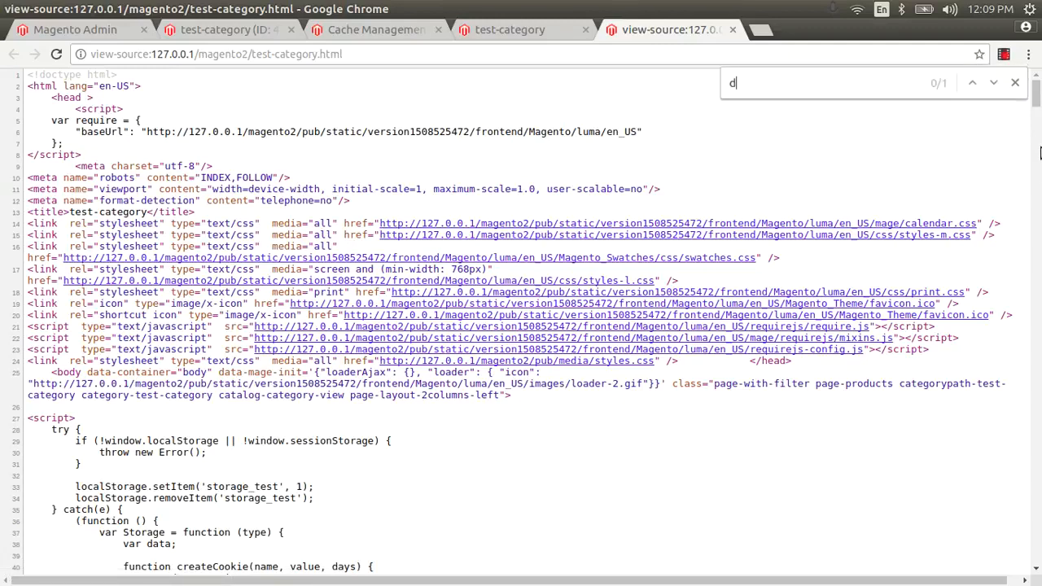
type("escri")
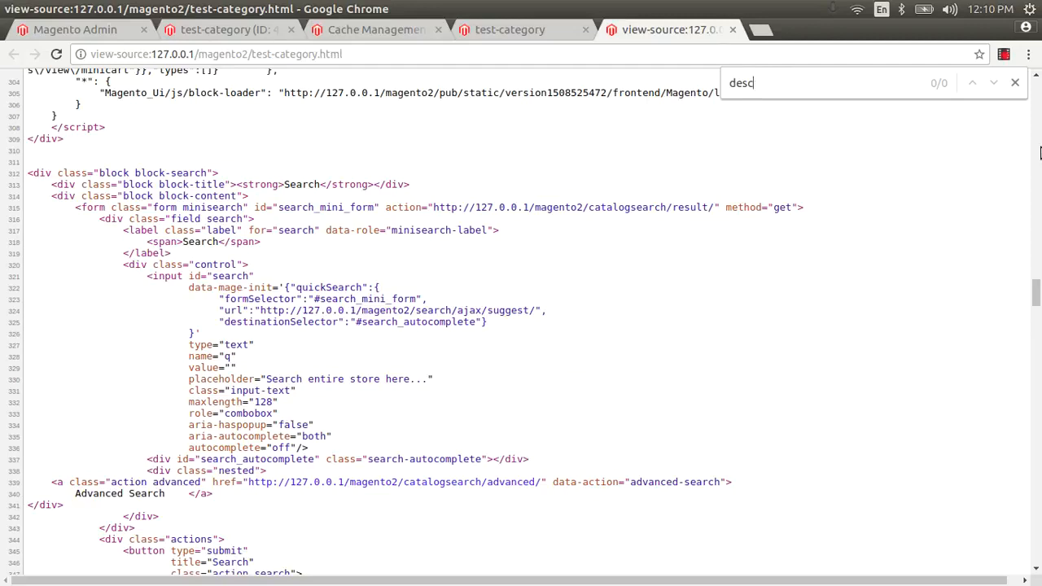
key("BackSpace")
key("Return")
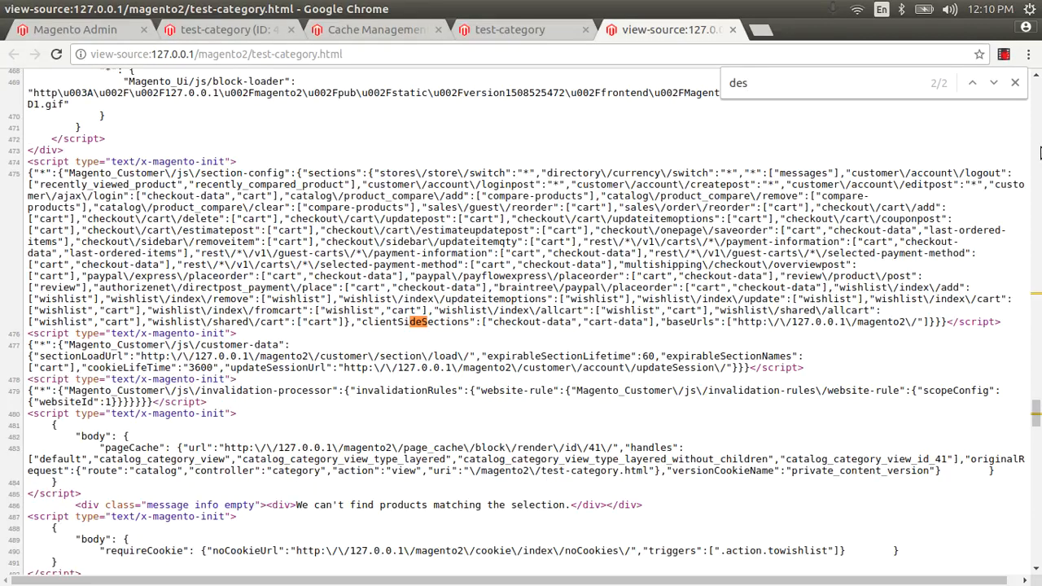
key("Return")
key("Return")
key("BackSpace")
key("BackSpace")
key("BackSpace")
Step: Search the source for 'meta' tags, then close the find bar and source view
type("meta")
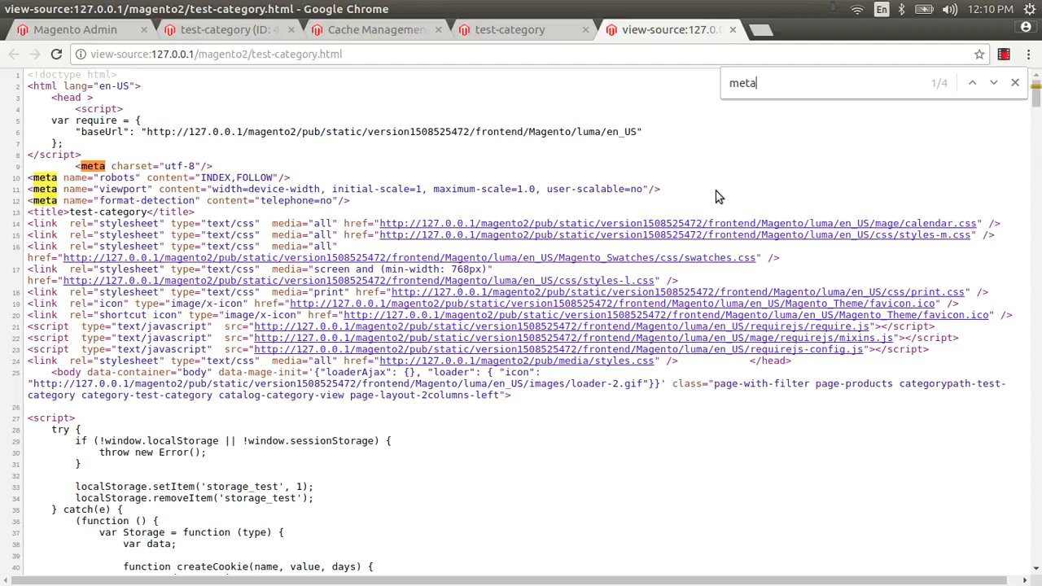
key("Return")
key("Return")
key("Return")
key("Return")
key("Return")
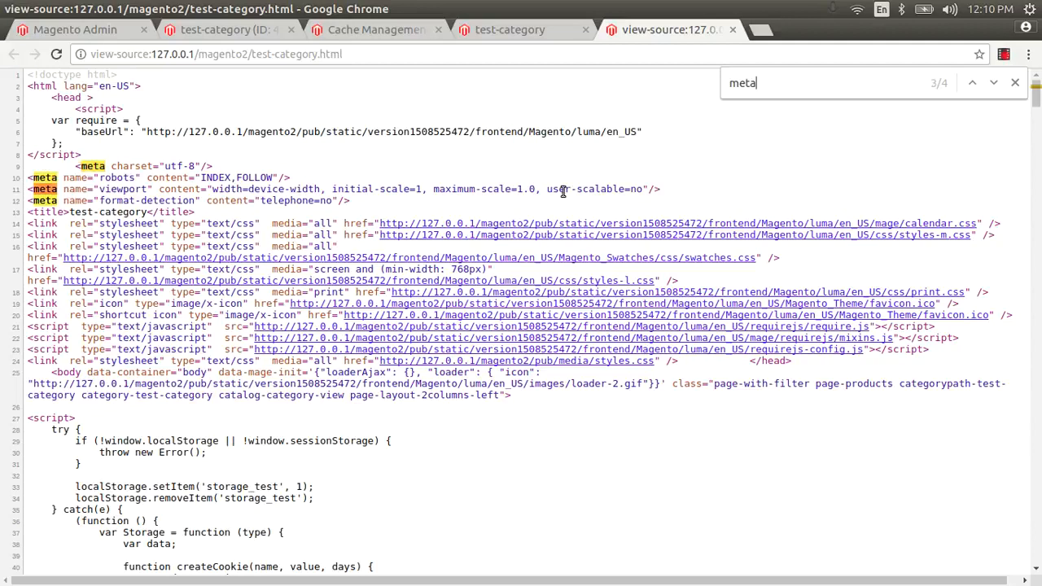
key("Return")
key("Return")
key("Return")
key("Return")
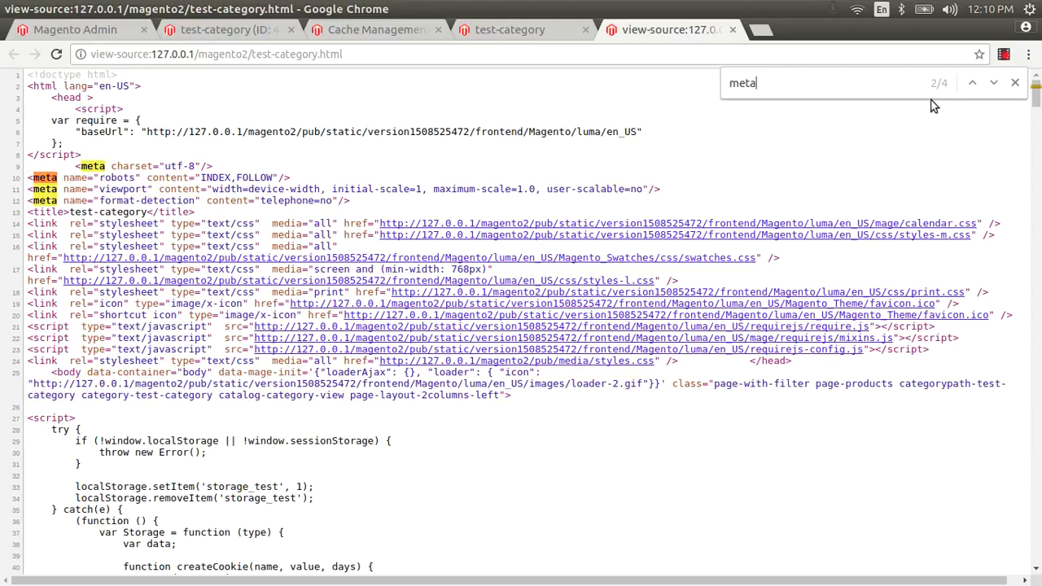
left_click(1015, 82)
left_click(732, 31)
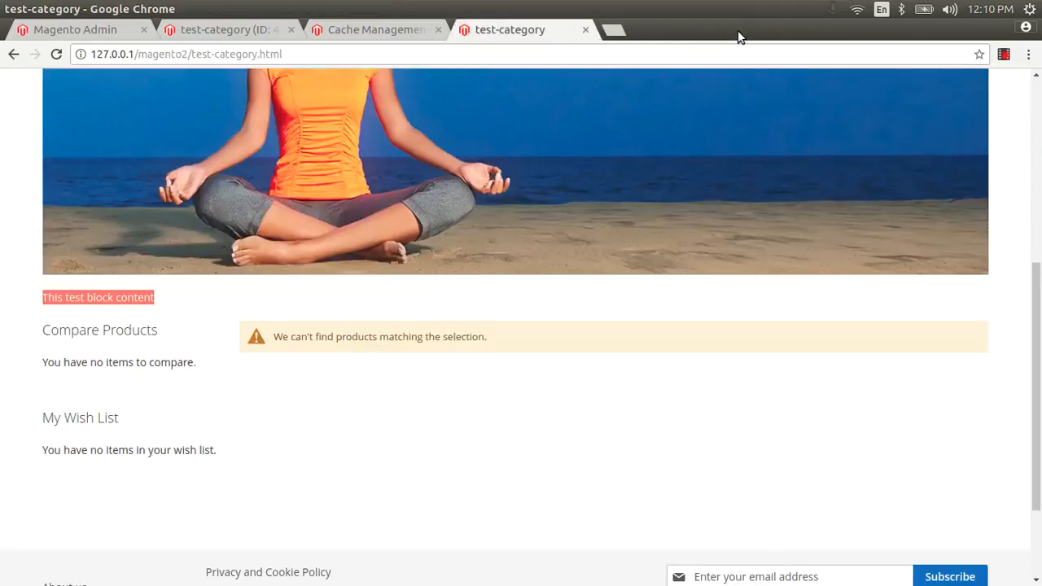
Step: Enter Meta Title 'test category', Meta Keywords 'new product', Meta Description 'this is a best quality in low price'
left_click(236, 29)
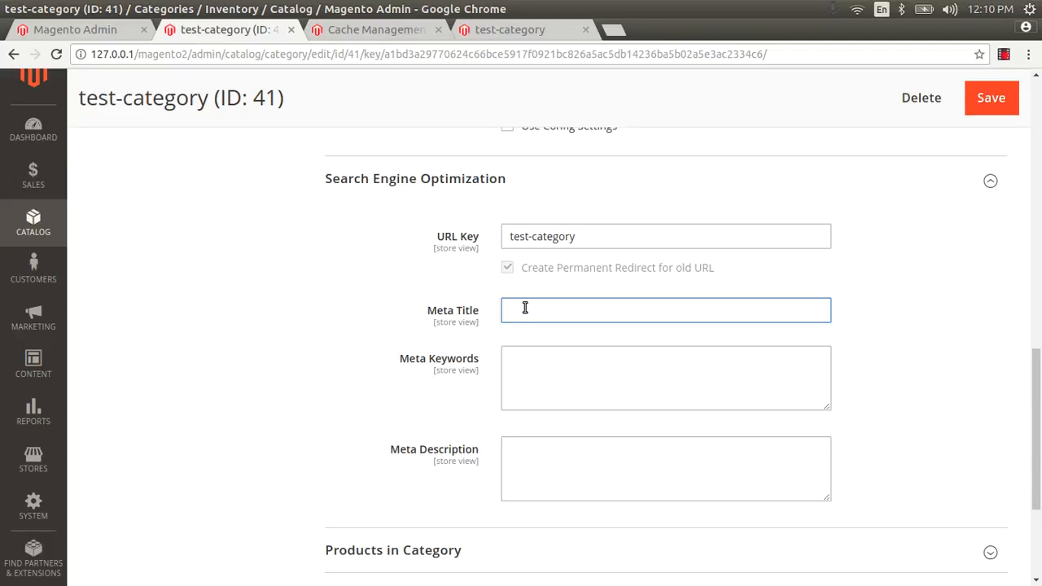
type("test category")
left_click(535, 365)
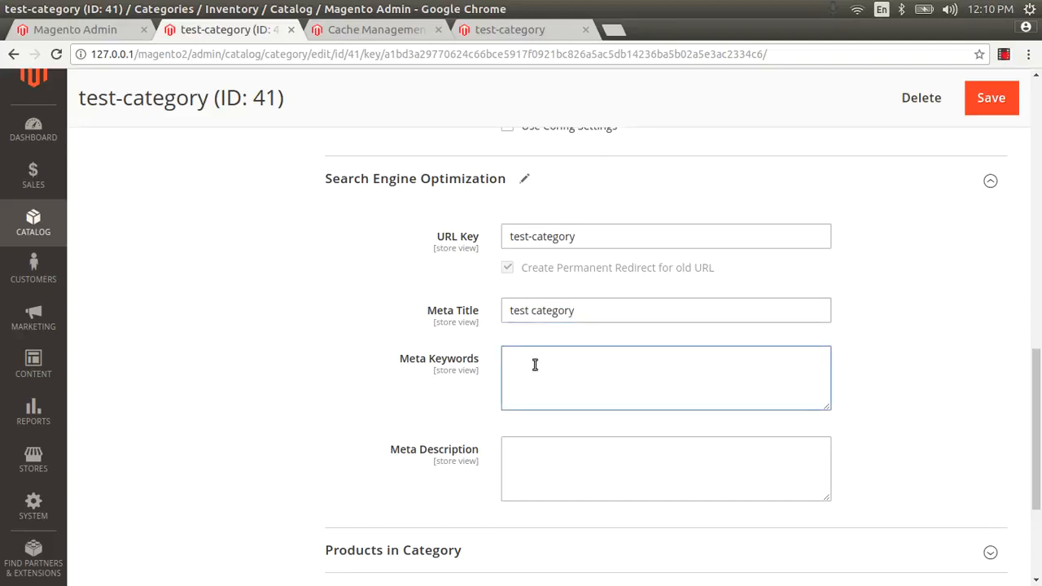
type("new product")
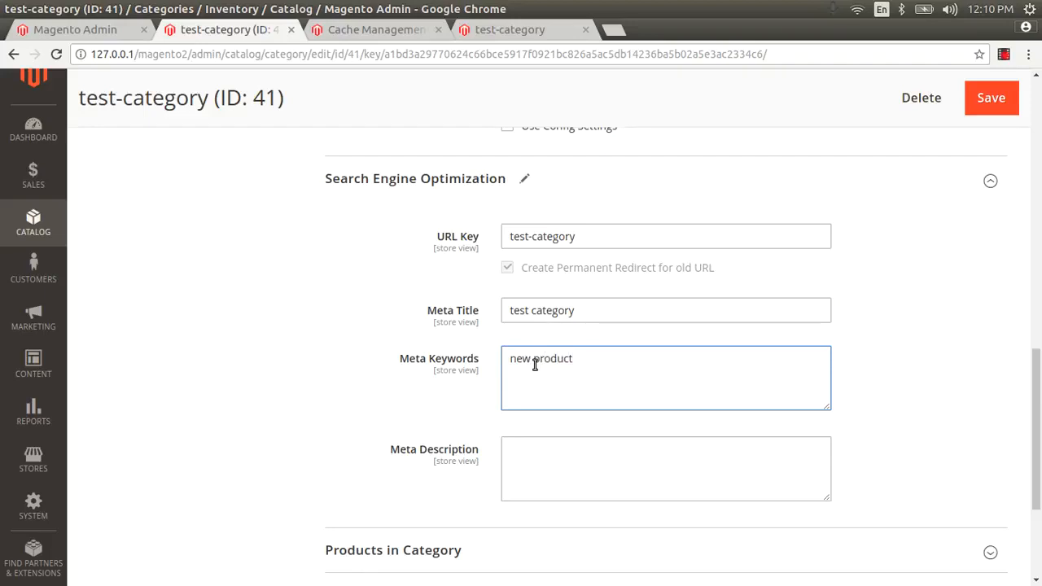
left_click(538, 451)
type("this")
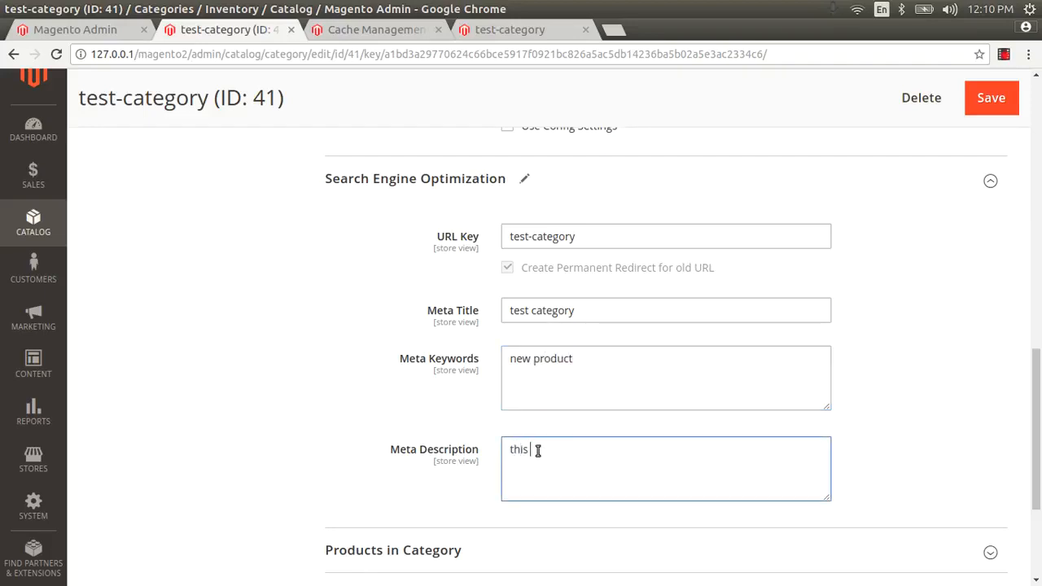
type(" is a best qualit")
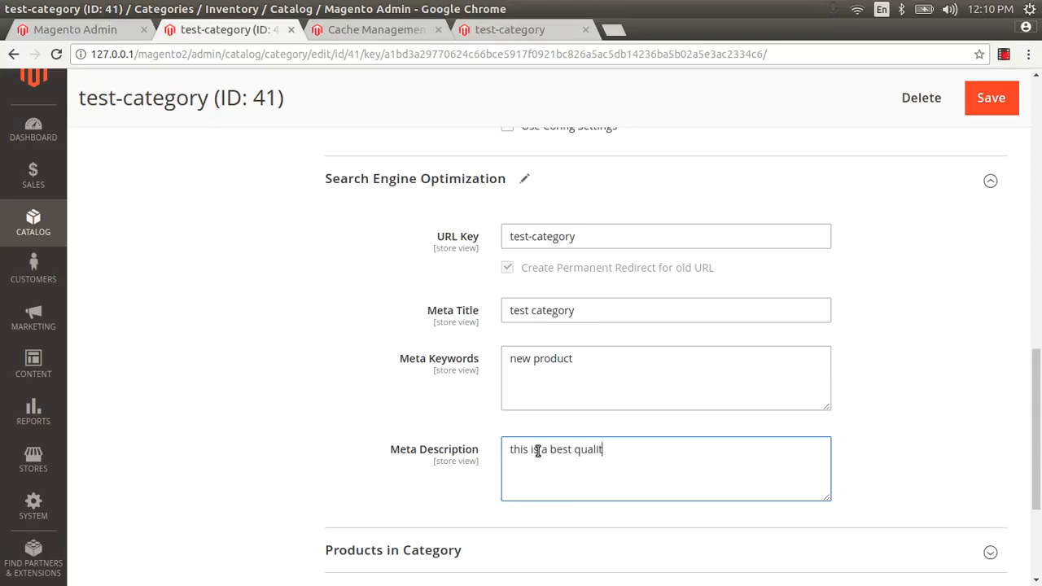
type("y in low price")
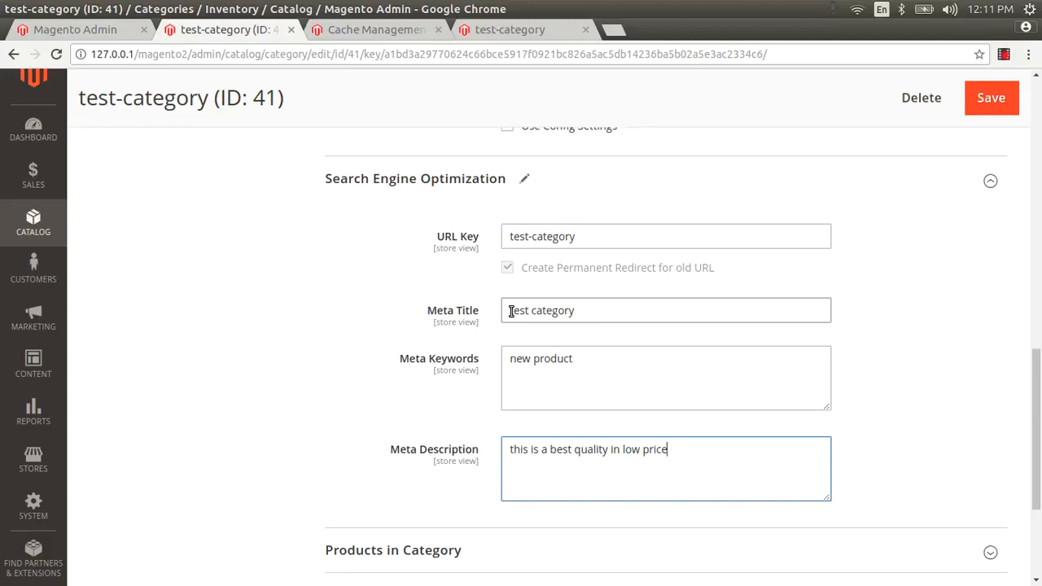
Step: Review the entered Meta Keywords and Meta Description text
double_click(524, 360)
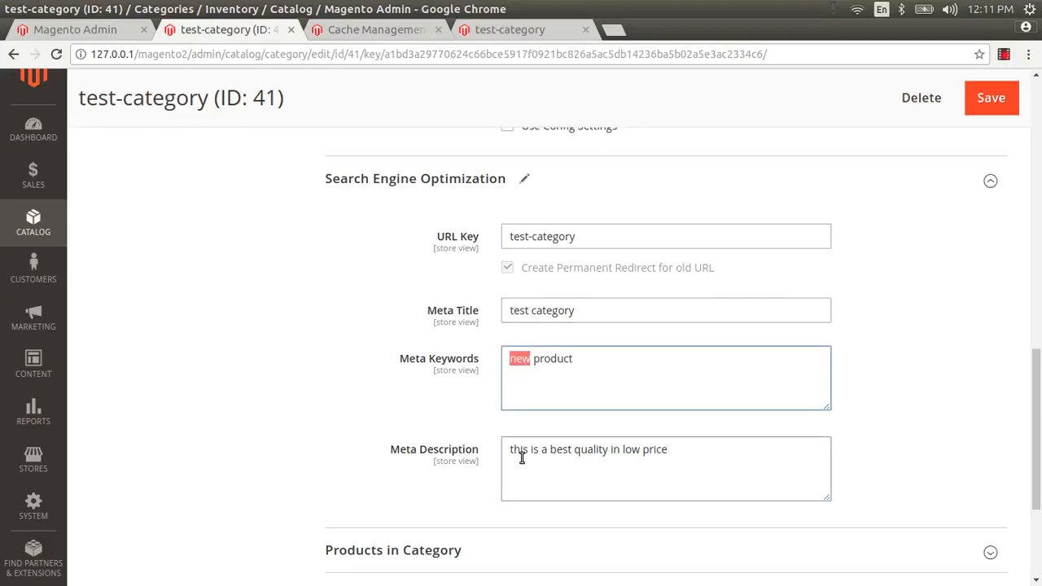
key("Tab")
left_click_drag(625, 451, 530, 437)
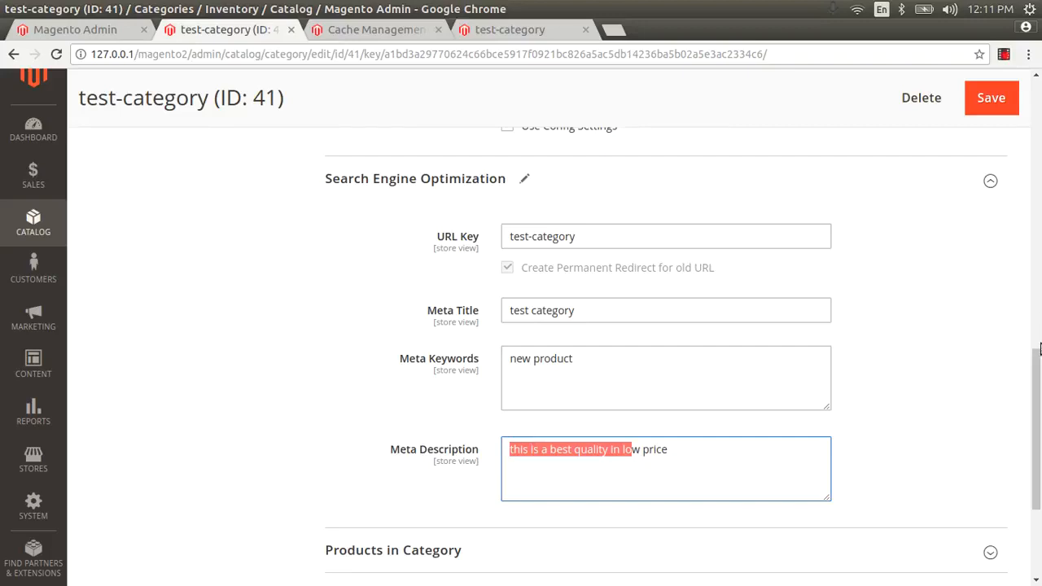
scroll(1039, 349, "down", 3)
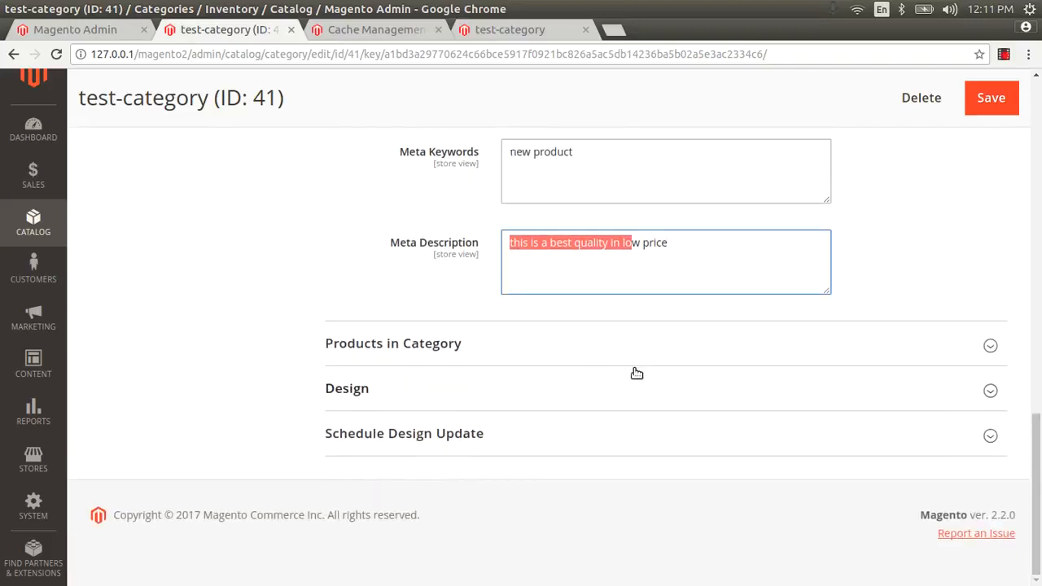
scroll(1040, 373, "up", 3)
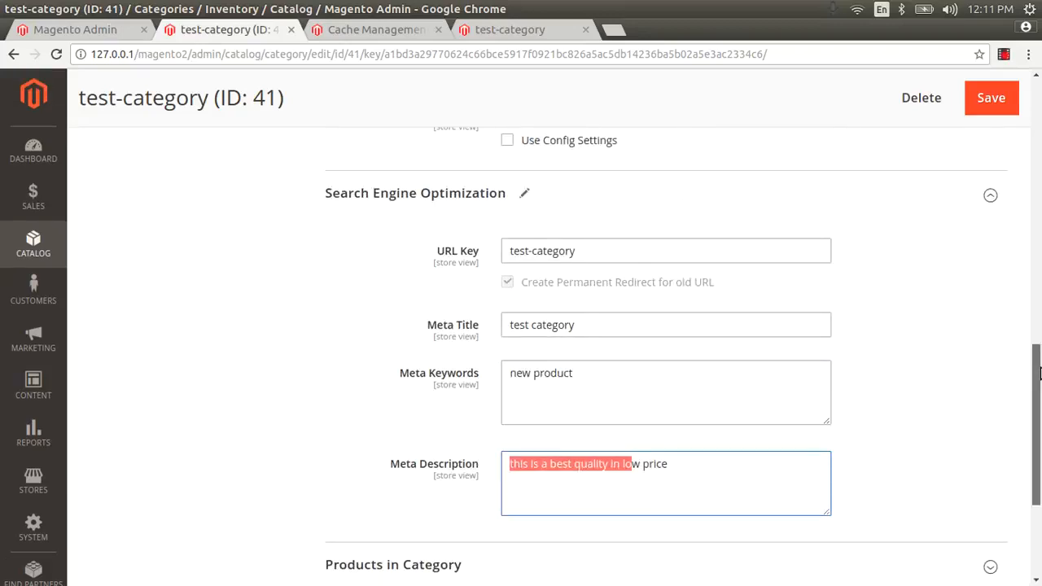
left_click_drag(1040, 373, 1040, 407)
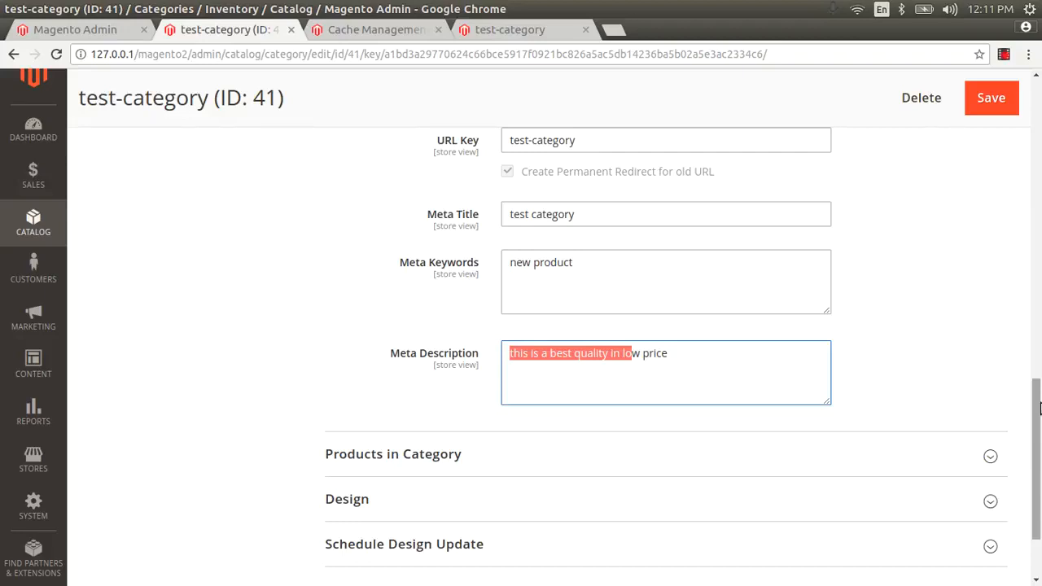
left_click_drag(1040, 408, 1040, 377)
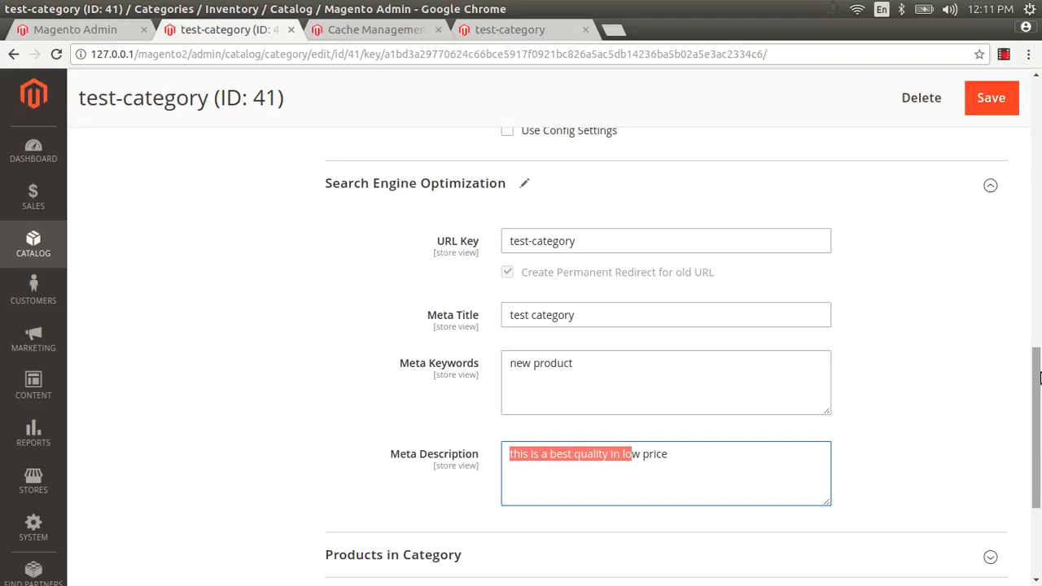
left_click_drag(1040, 377, 1040, 444)
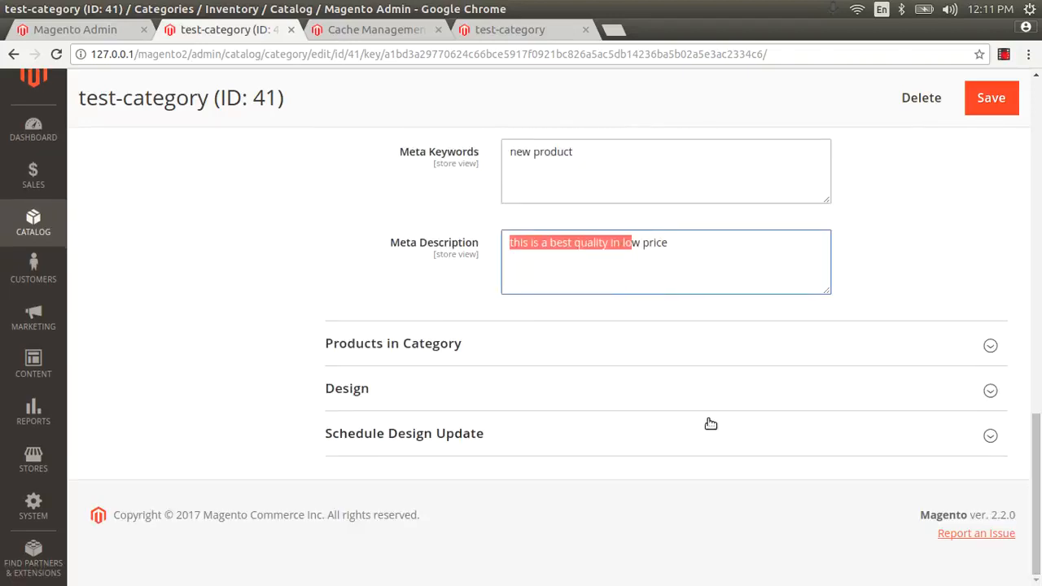
Step: Assign Erika Running Short (2045) and Erika Running Short-32-Red (2044) to the category and save
left_click(440, 353)
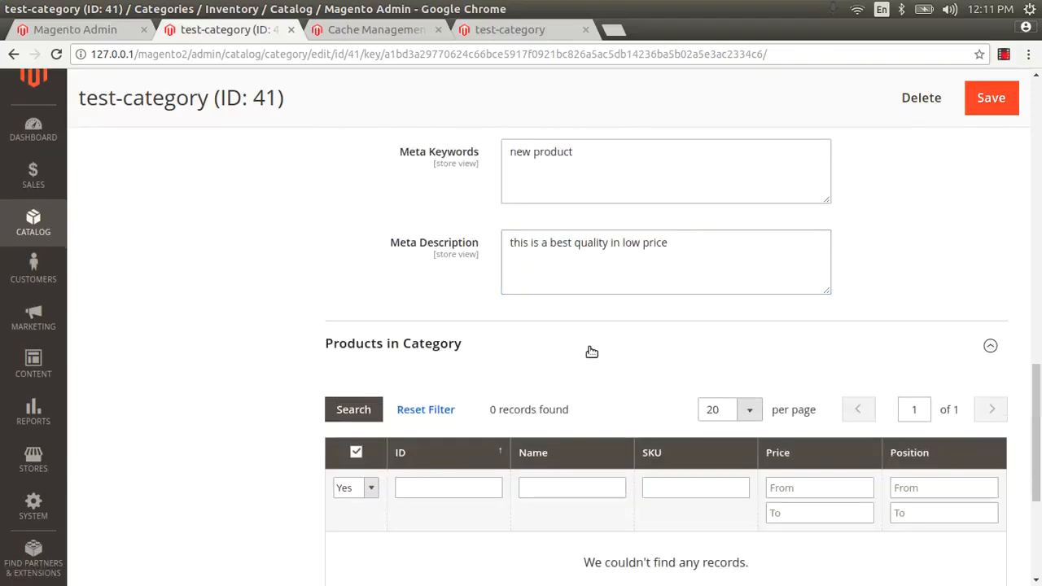
left_click_drag(1040, 399, 1040, 453)
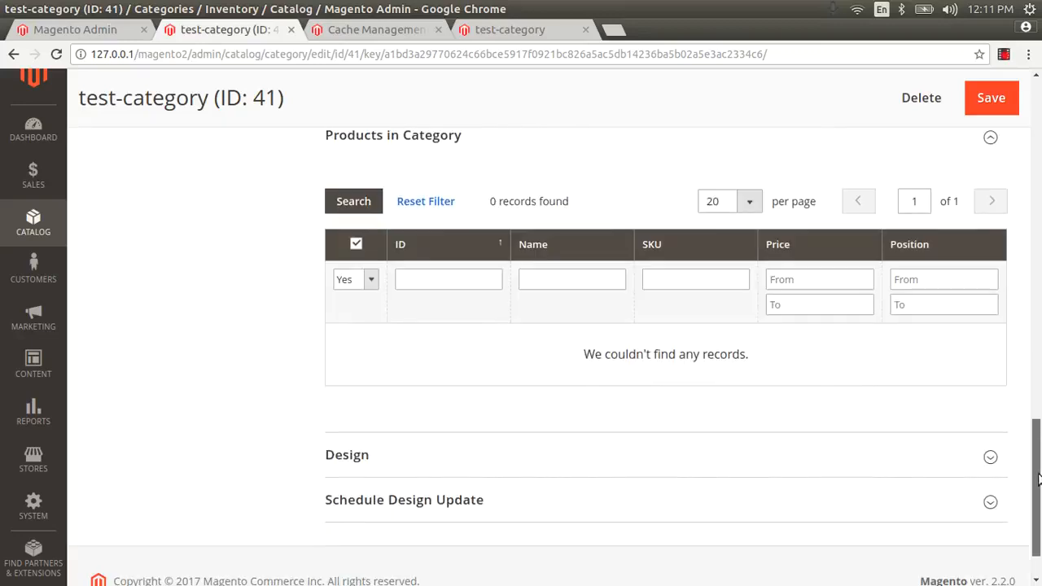
left_click(373, 280)
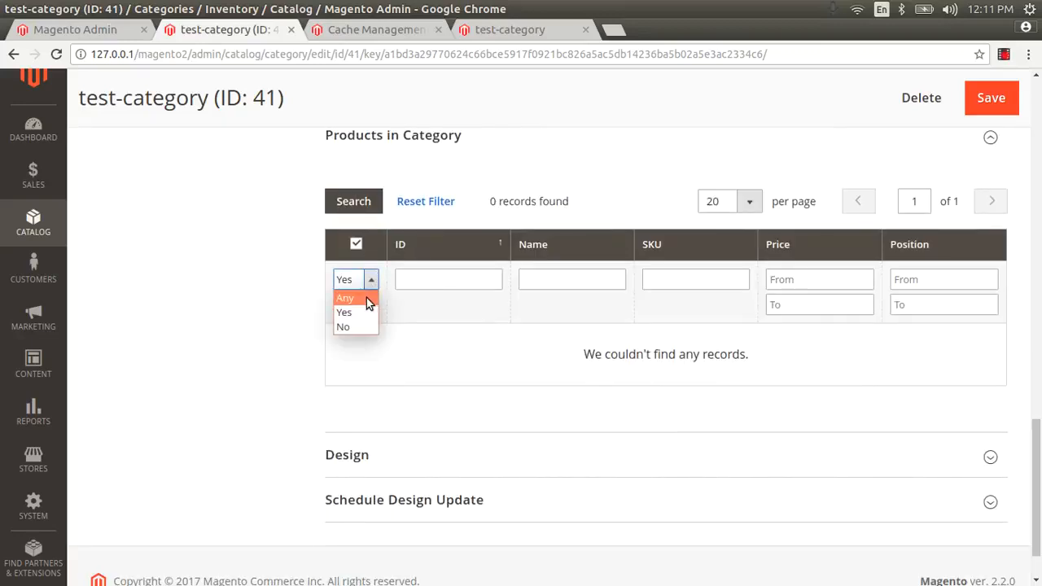
left_click(367, 298)
left_click(442, 284)
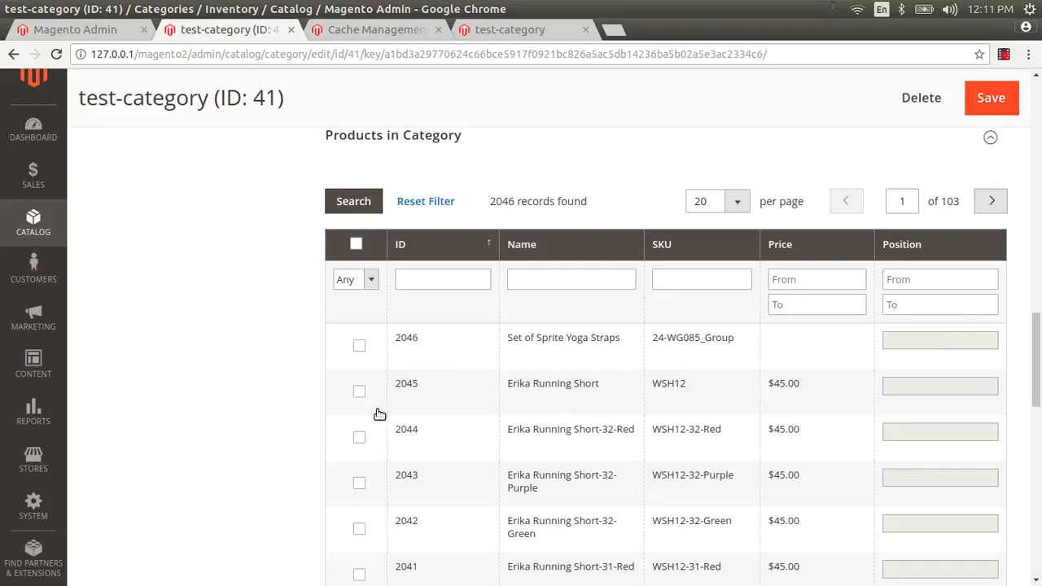
left_click(359, 393)
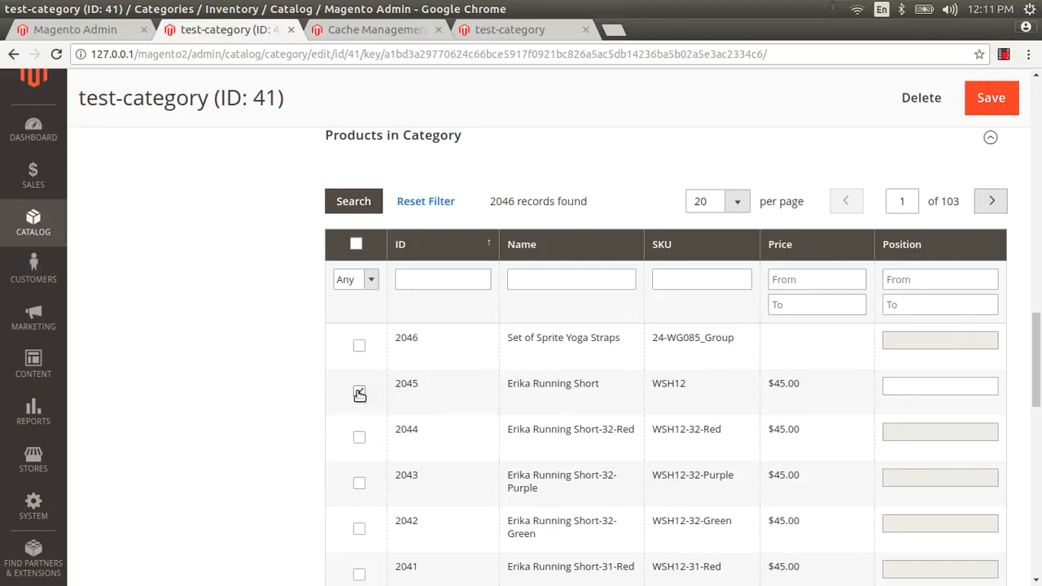
left_click(358, 438)
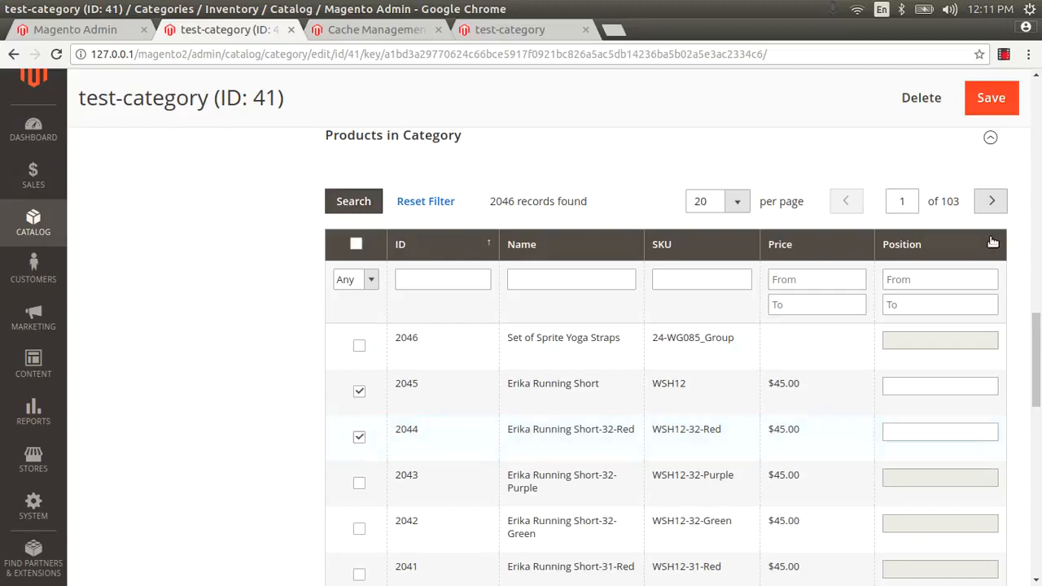
scroll(995, 179, "down", 1)
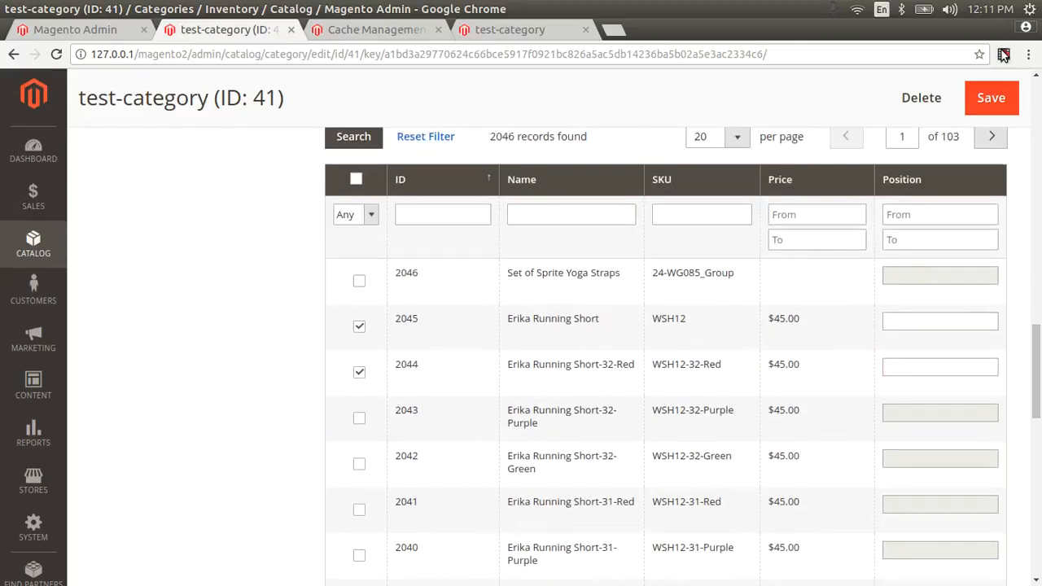
left_click(988, 101)
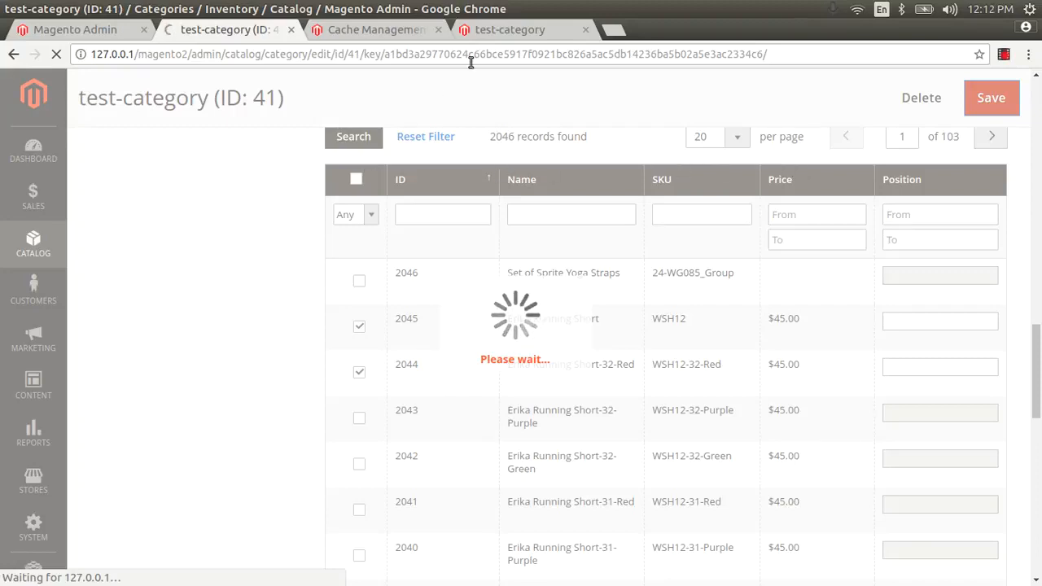
Step: Reload the storefront test-category page to confirm Erika Running Short is listed at $45.00
left_click(519, 29)
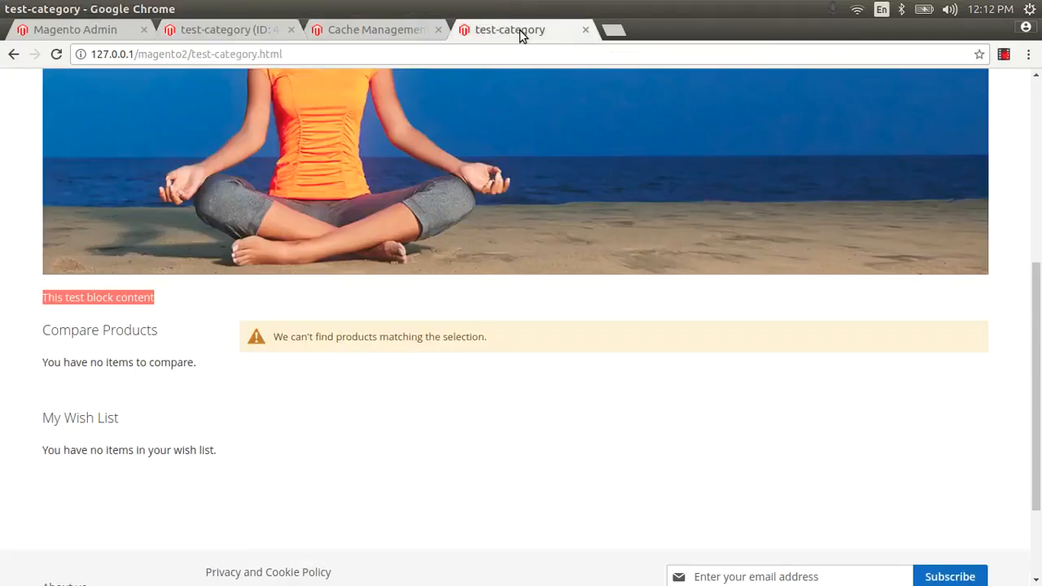
key("F5")
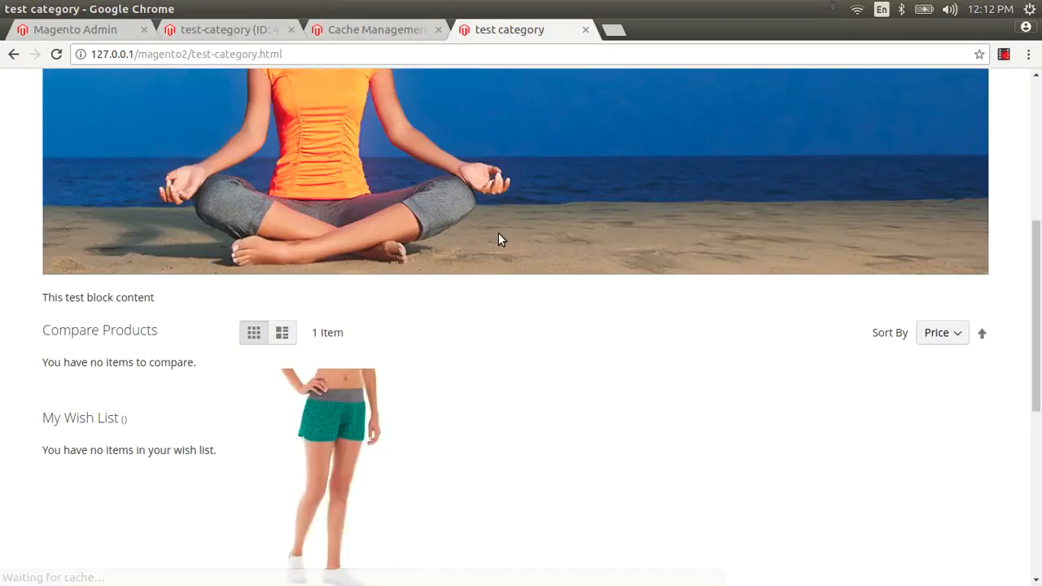
scroll(436, 374, "down", 3)
scroll(436, 374, "up", 1)
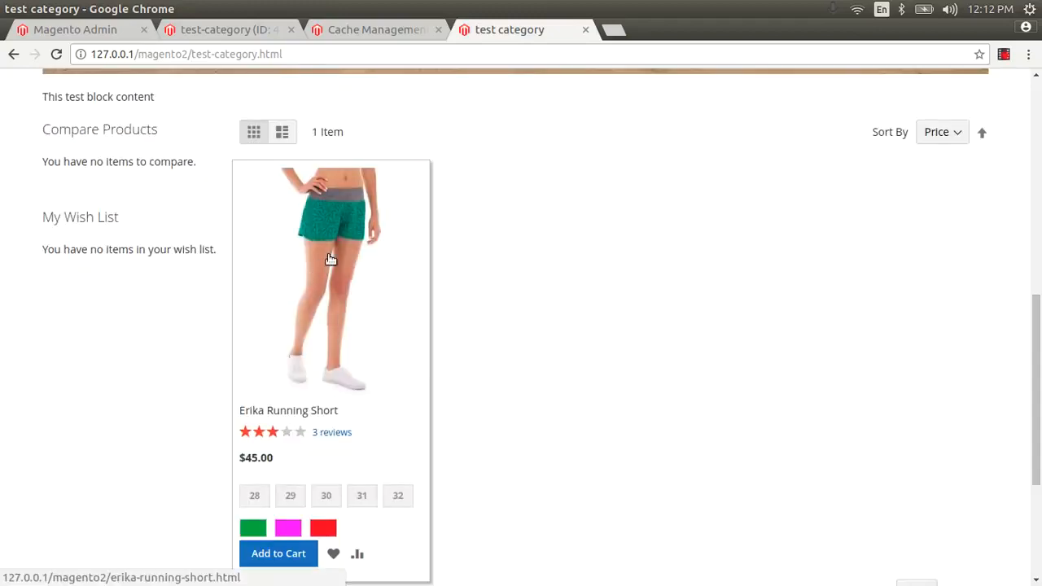
left_click_drag(1036, 309, 1006, 124)
left_click(453, 104)
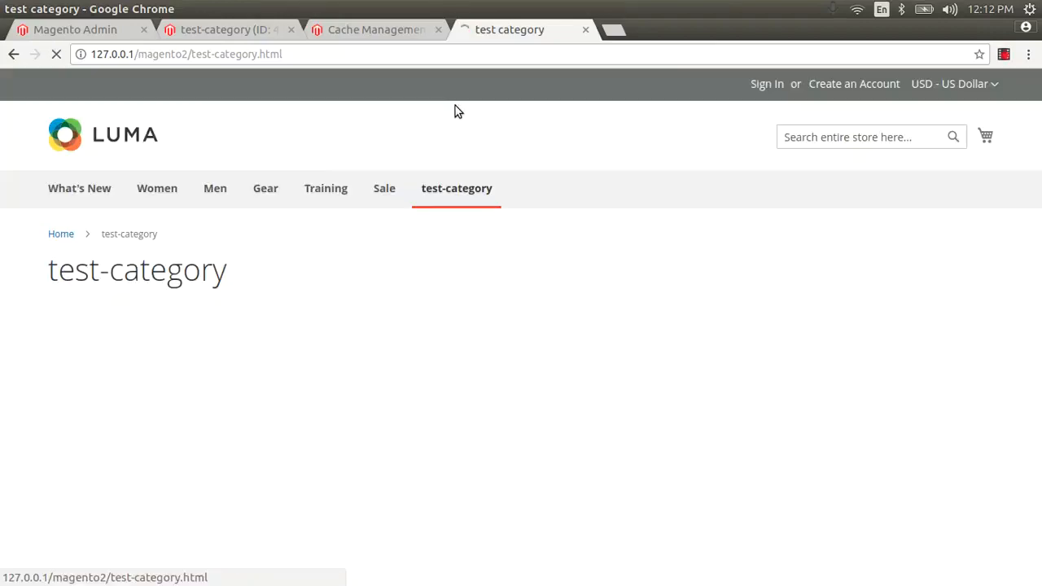
scroll(505, 356, "down", 5)
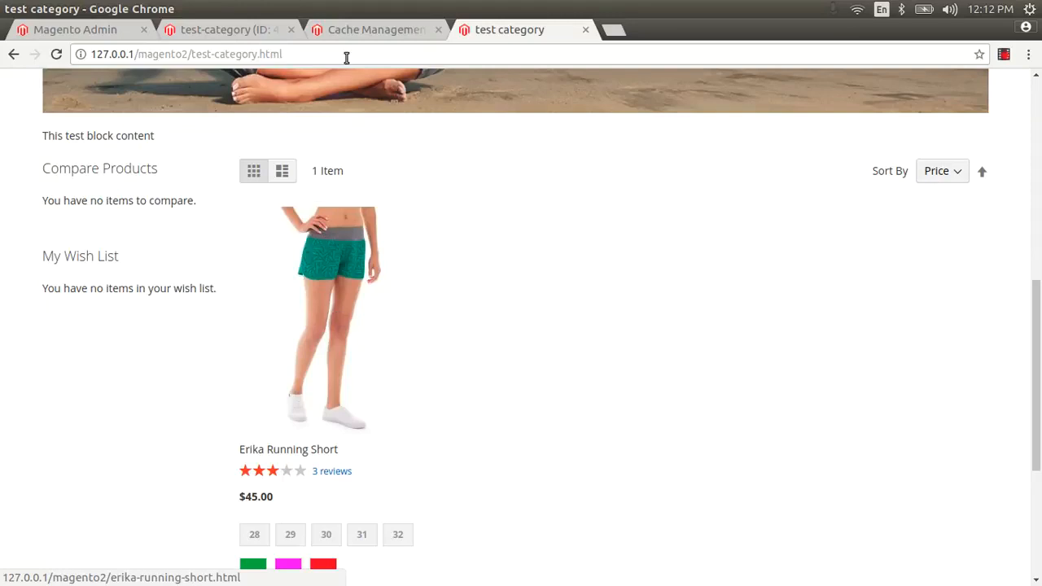
left_click(243, 34)
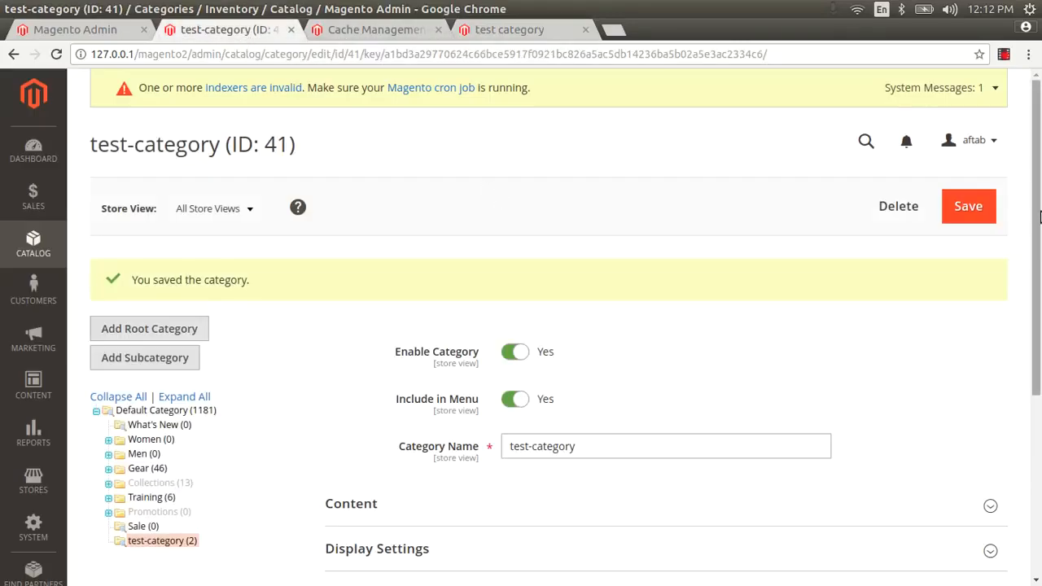
Step: Review the products assigned to test-category and focus the product ID filter
scroll(1040, 216, "down", 5)
left_click(421, 346)
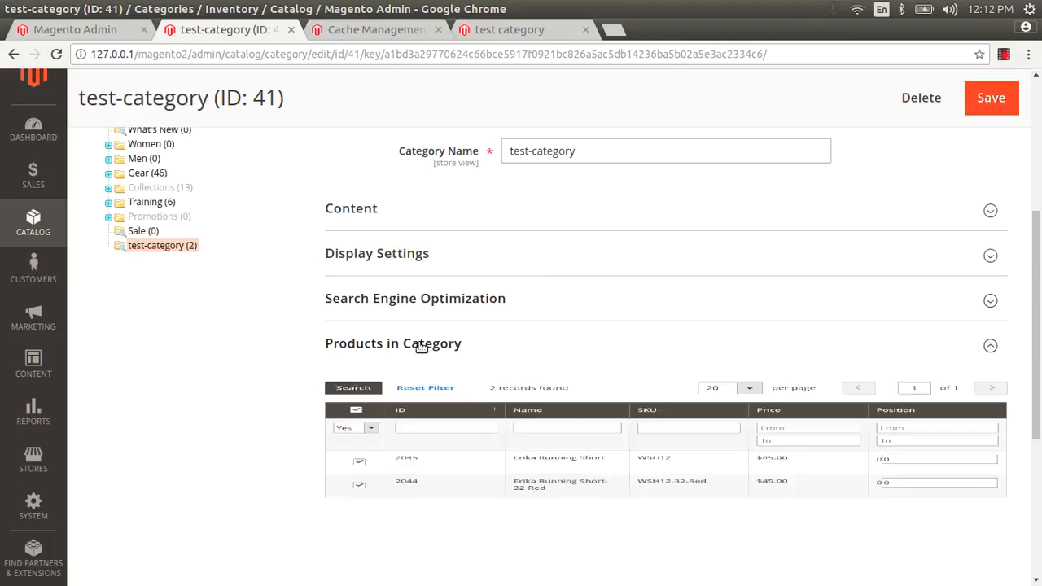
scroll(643, 366, "down", 4)
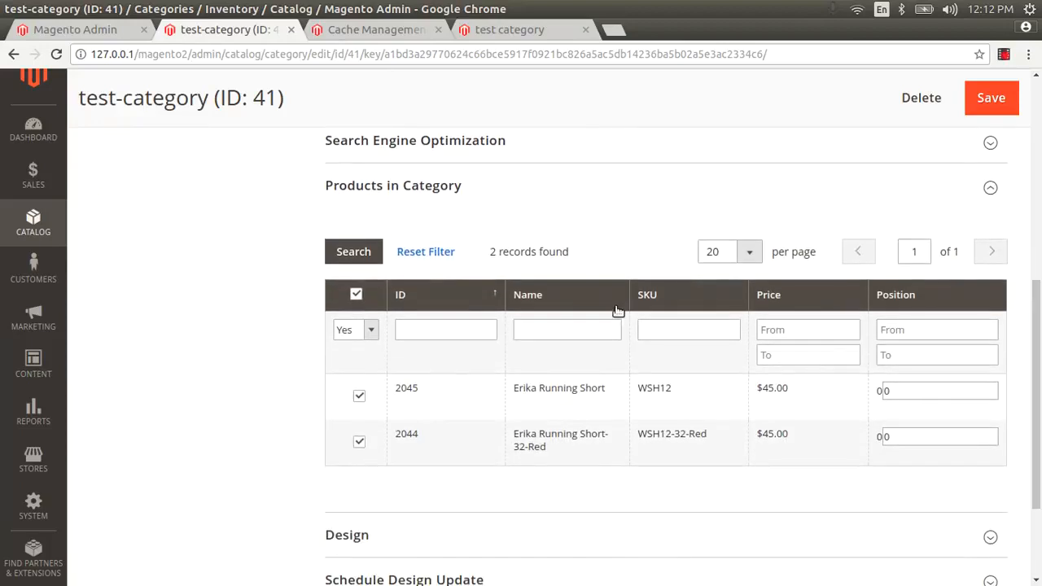
left_click(416, 331)
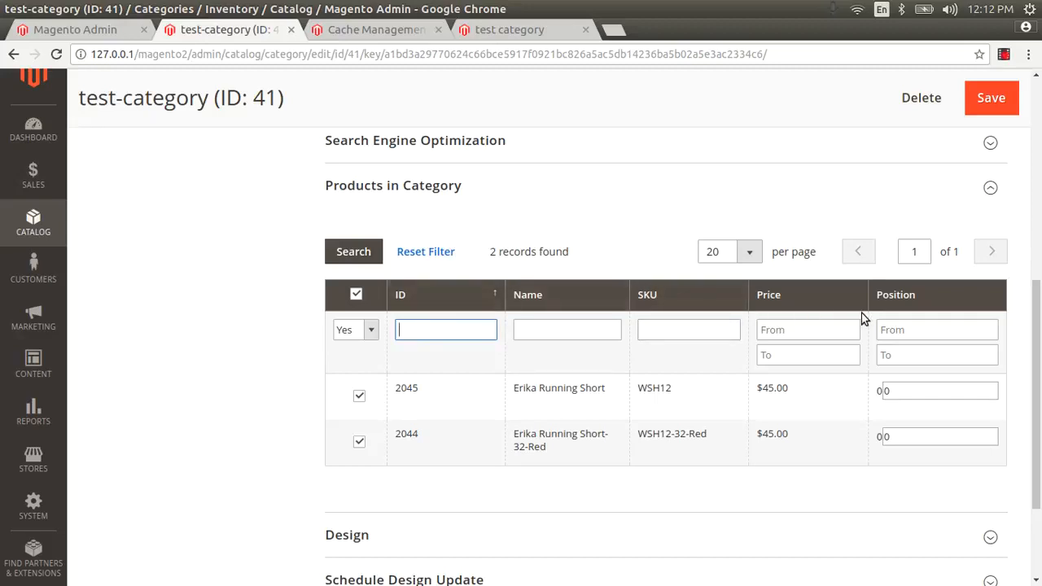
scroll(724, 390, "down", 3)
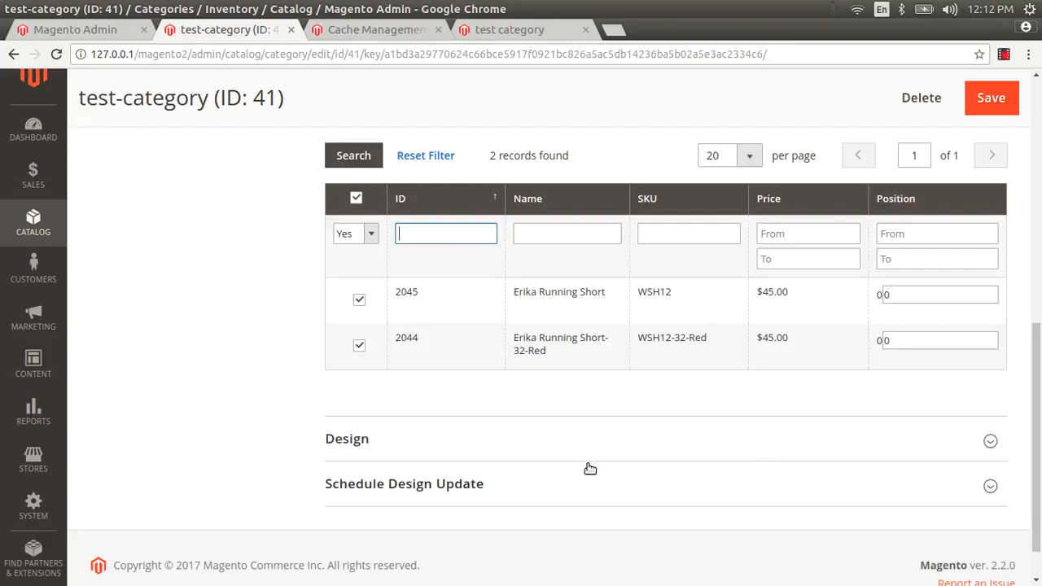
Step: Expand the Design section and browse the theme and page layout choices without changing them
left_click(365, 449)
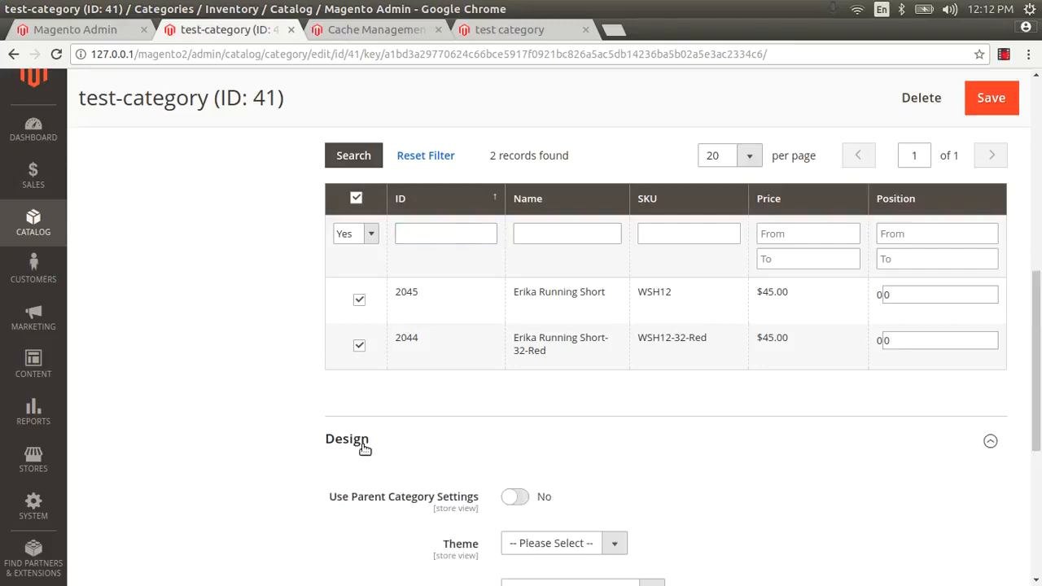
scroll(1039, 376, "down", 2)
scroll(1038, 376, "down", 3)
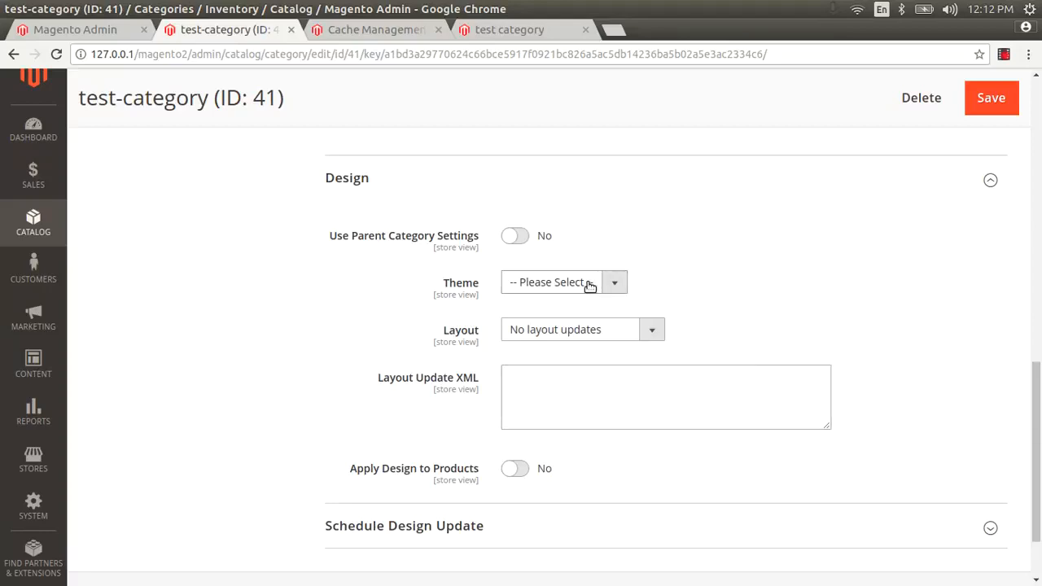
left_click(530, 277)
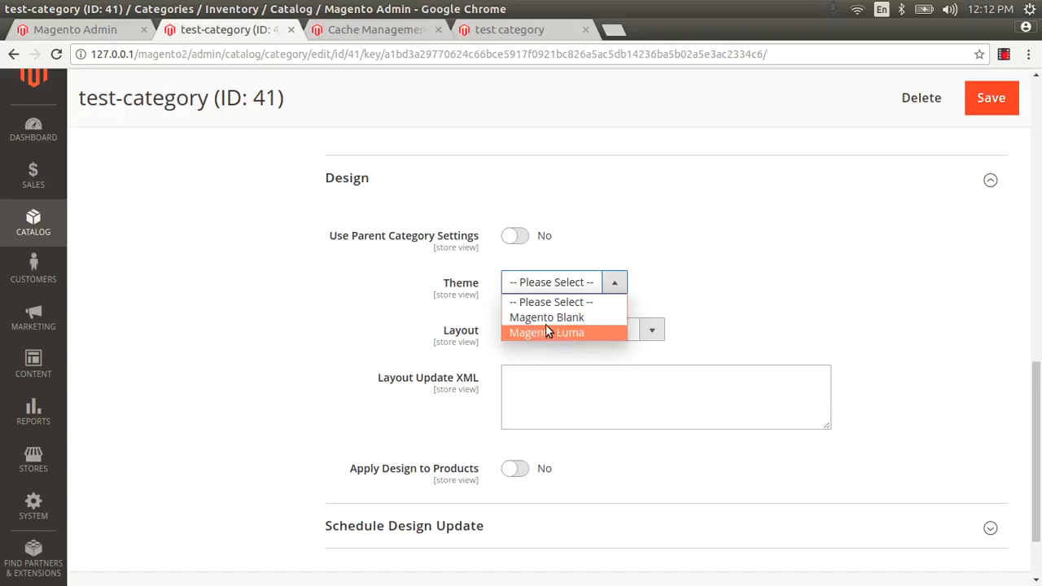
left_click(684, 271)
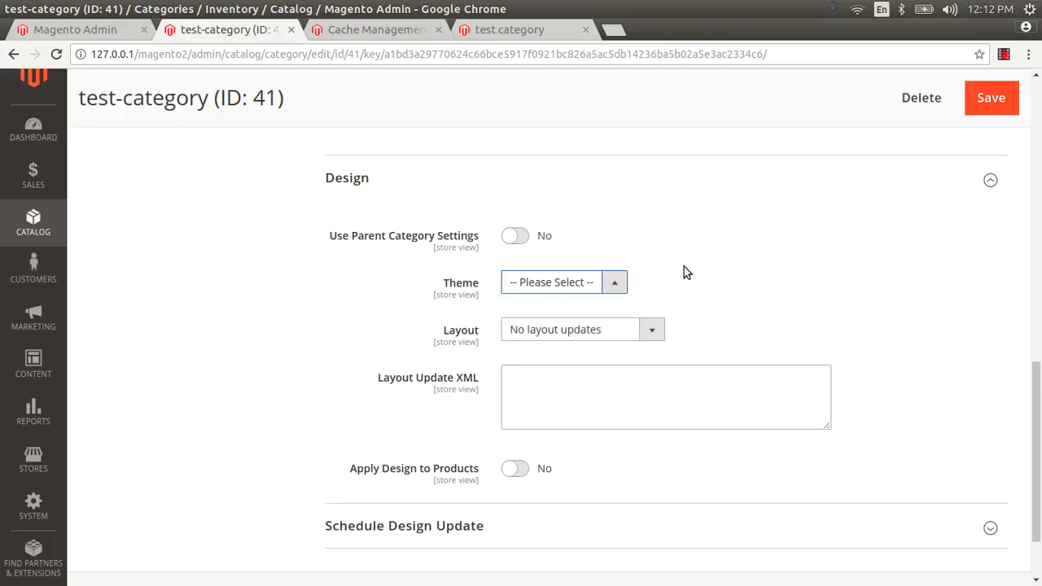
left_click(643, 330)
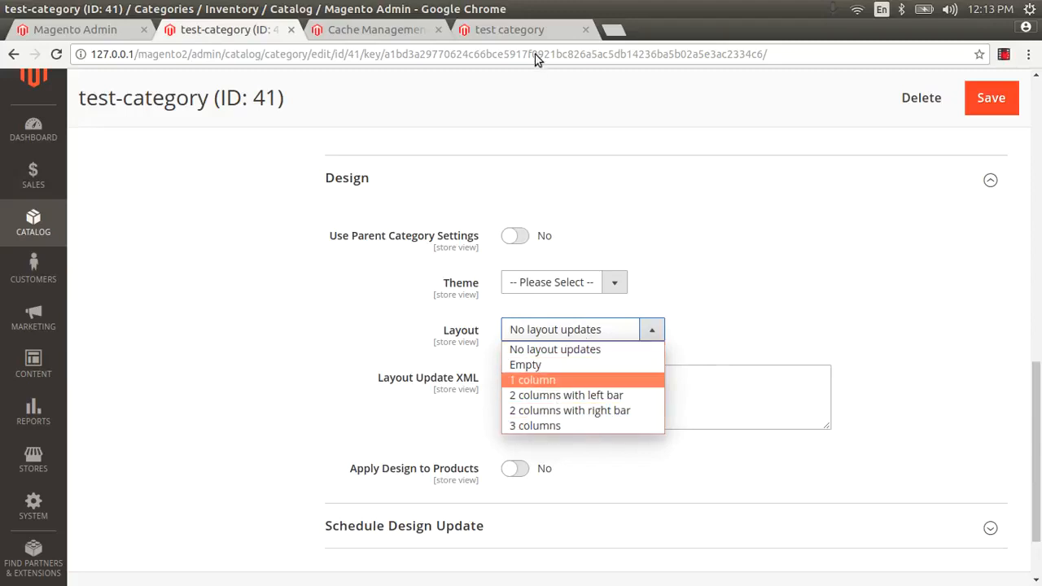
left_click(529, 28)
Step: Check the storefront category page, highlighting its sidebar and product listing
left_click(528, 28)
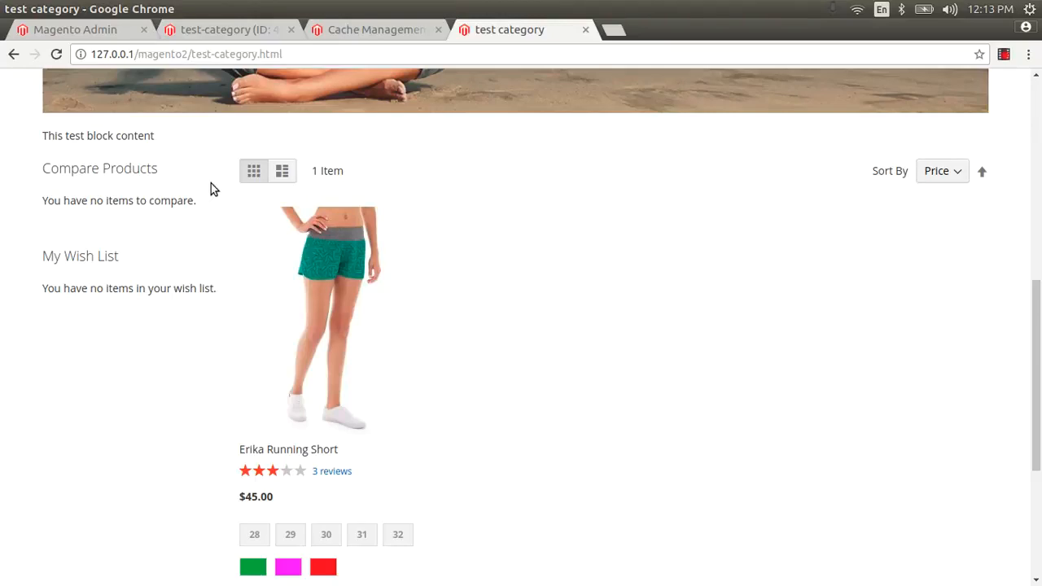
left_click_drag(41, 135, 129, 189)
left_click(139, 187)
left_click(200, 29)
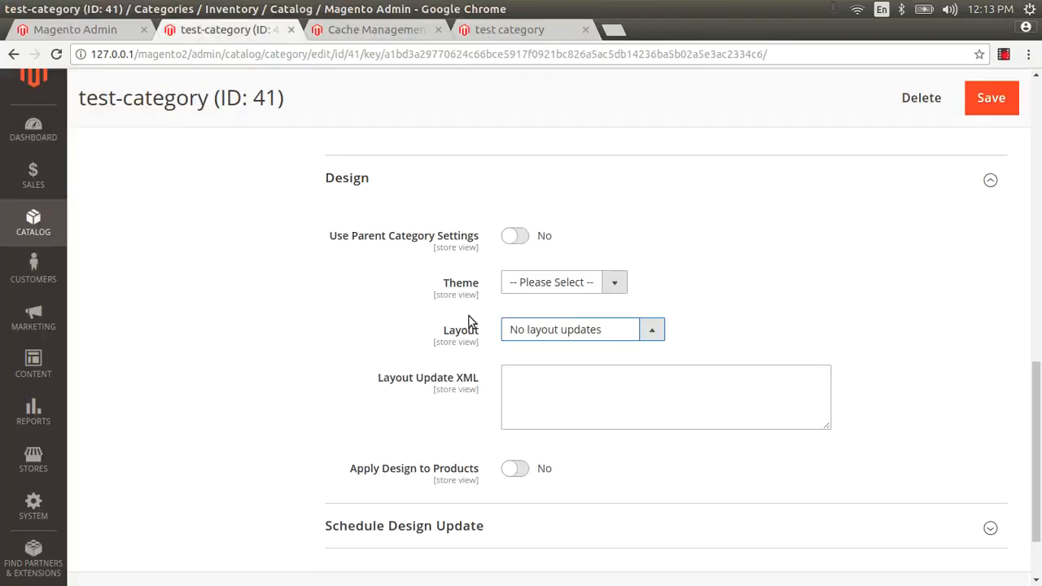
Step: Choose '2 columns with right bar' as the category's page layout, leaving the theme unchanged
left_click(562, 333)
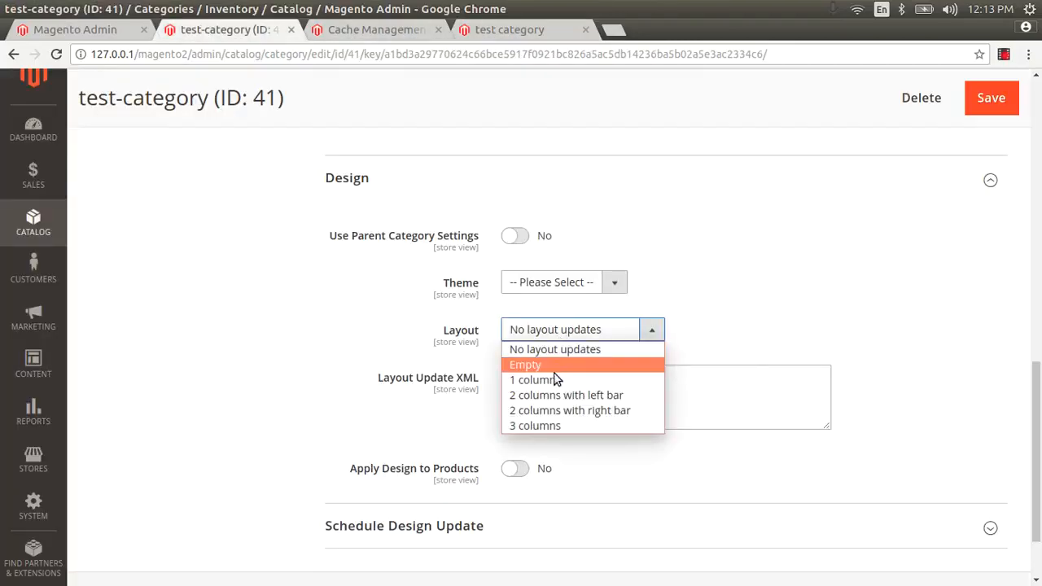
left_click(555, 405)
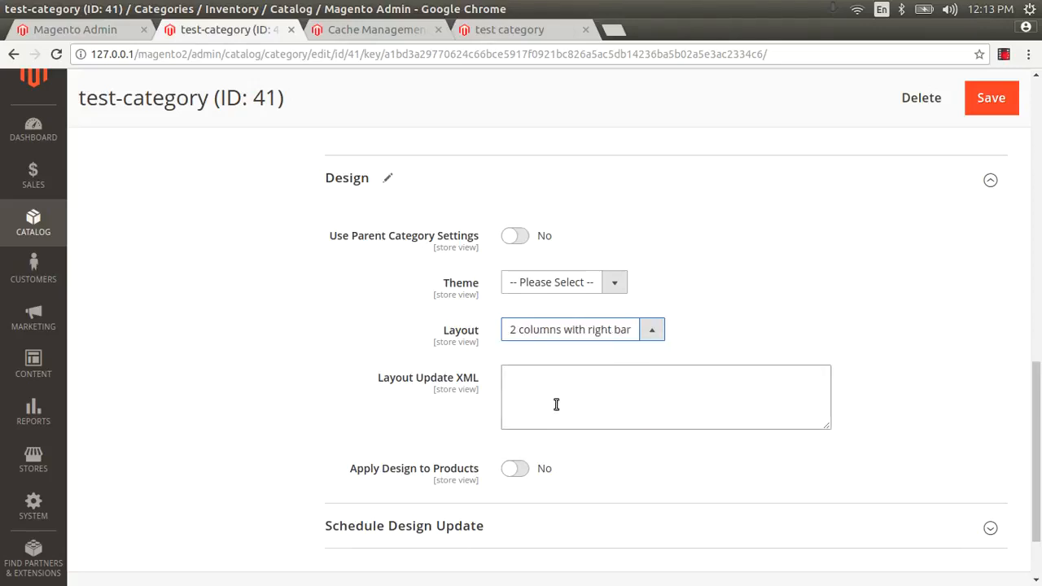
left_click(569, 280)
left_click(569, 279)
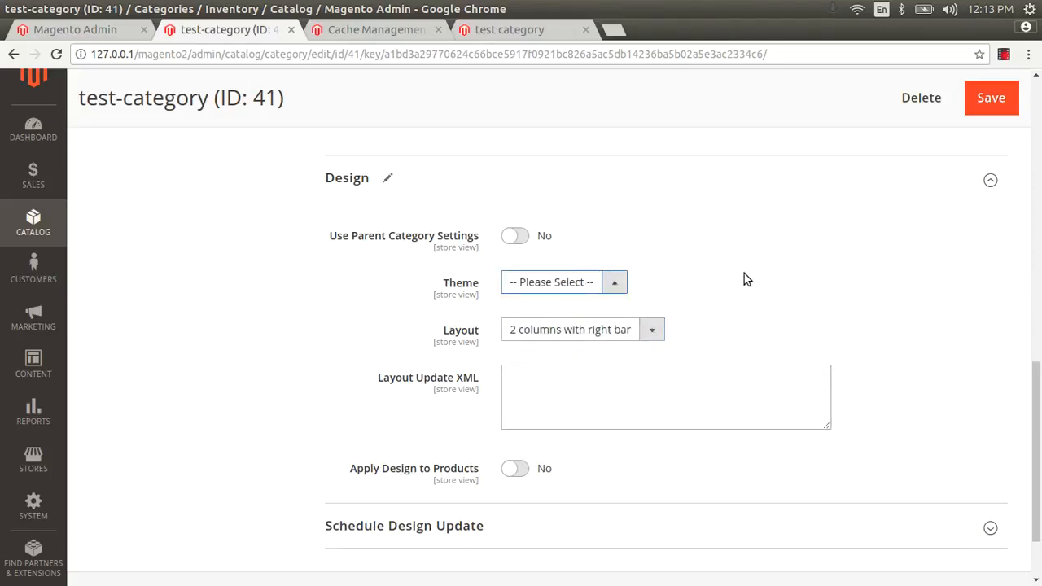
Step: Save test-category and reload its storefront page to confirm the right sidebar appears
left_click(983, 106)
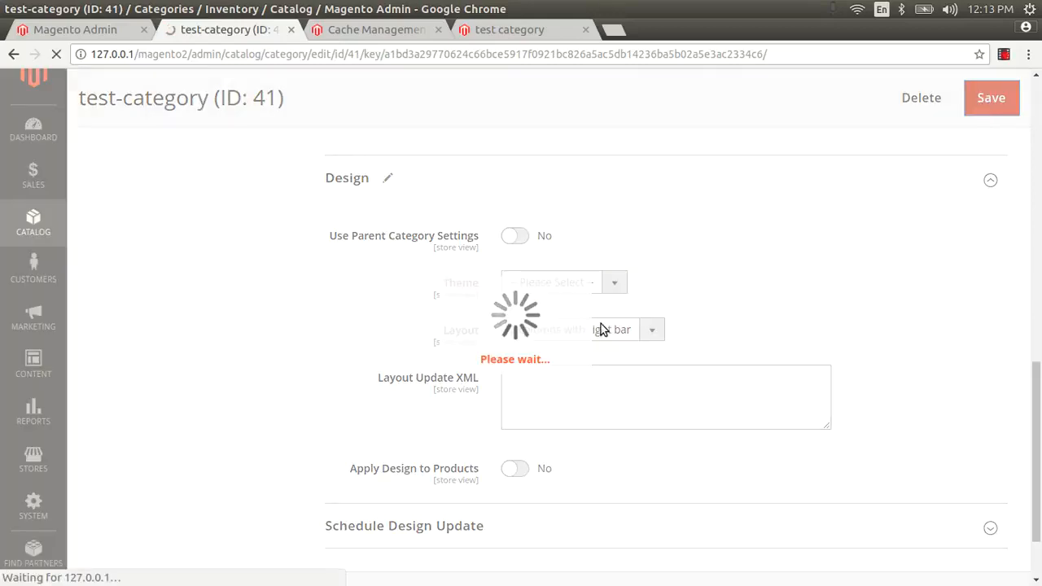
left_click(515, 32)
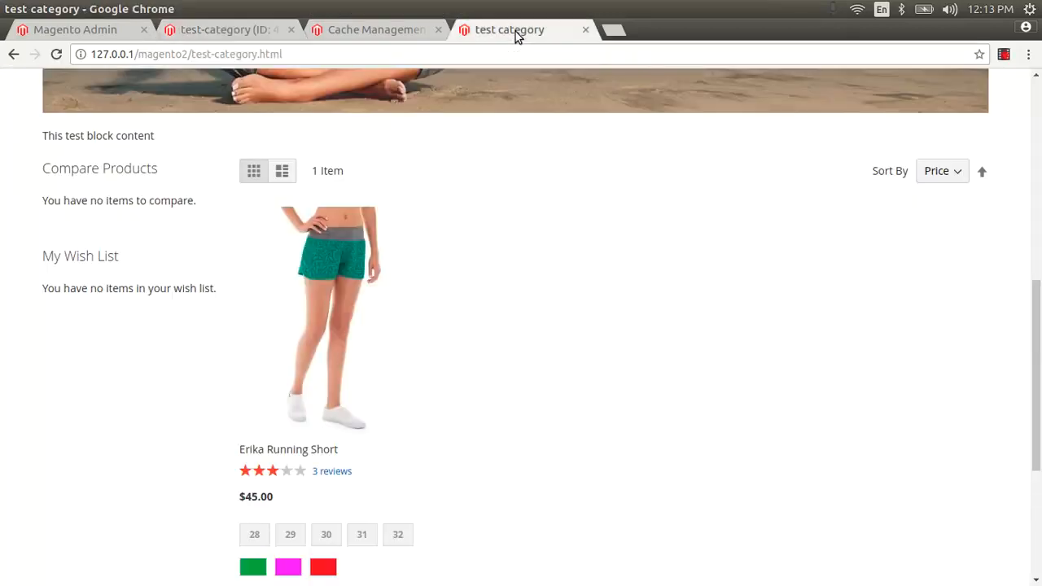
key("F5")
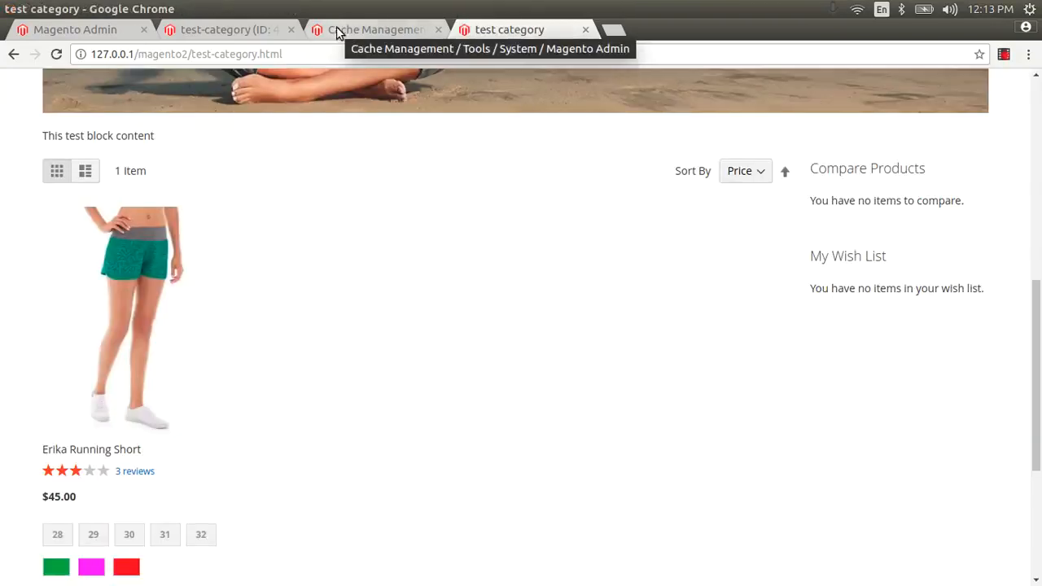
left_click(245, 34)
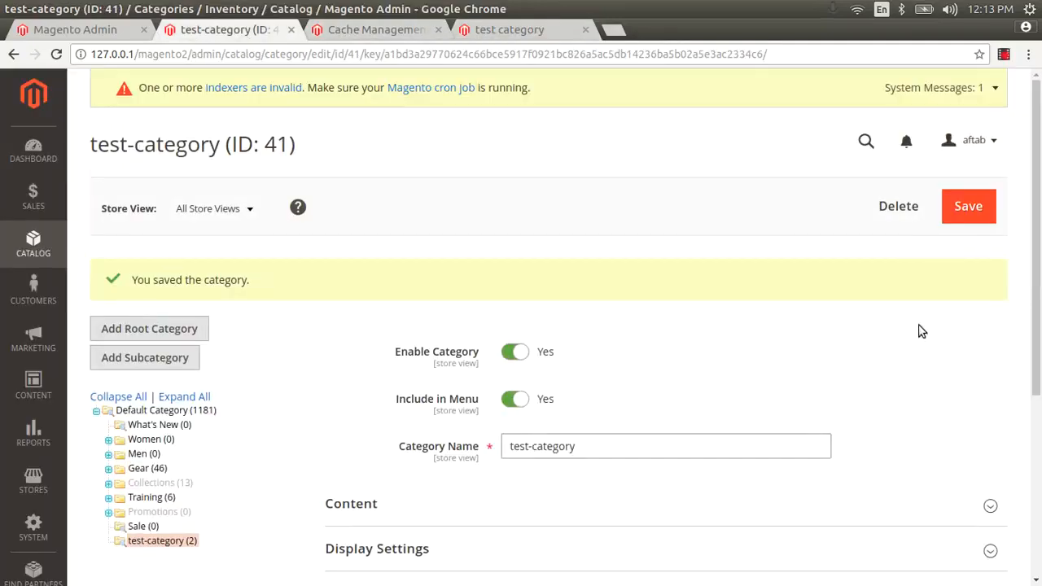
Step: Switch Use Parent Category Settings to Yes in test-category's Design section
scroll(1040, 358, "down", 5)
scroll(1039, 359, "down", 1)
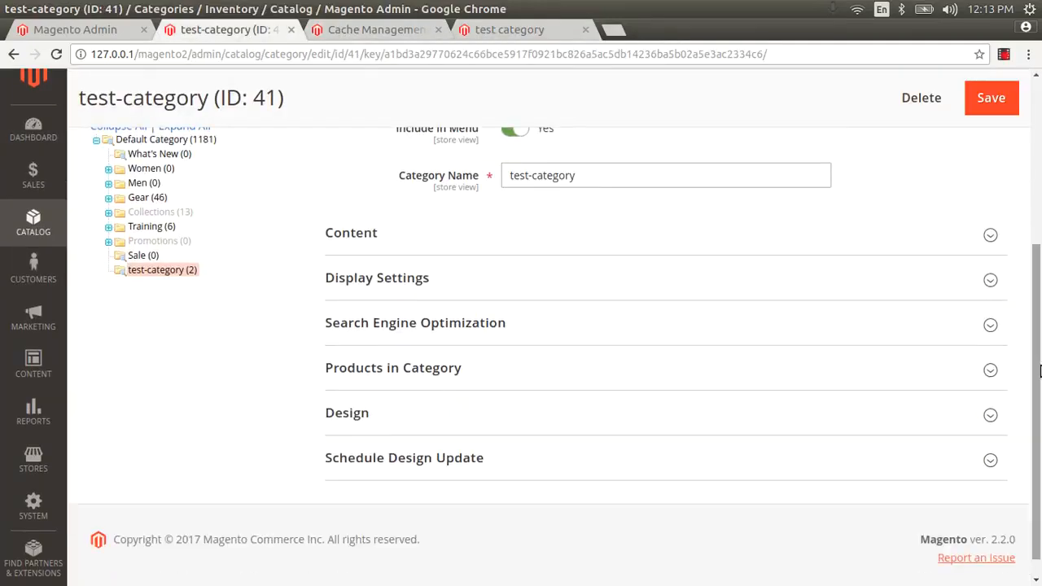
left_click(542, 427)
left_click_drag(1040, 326, 1039, 476)
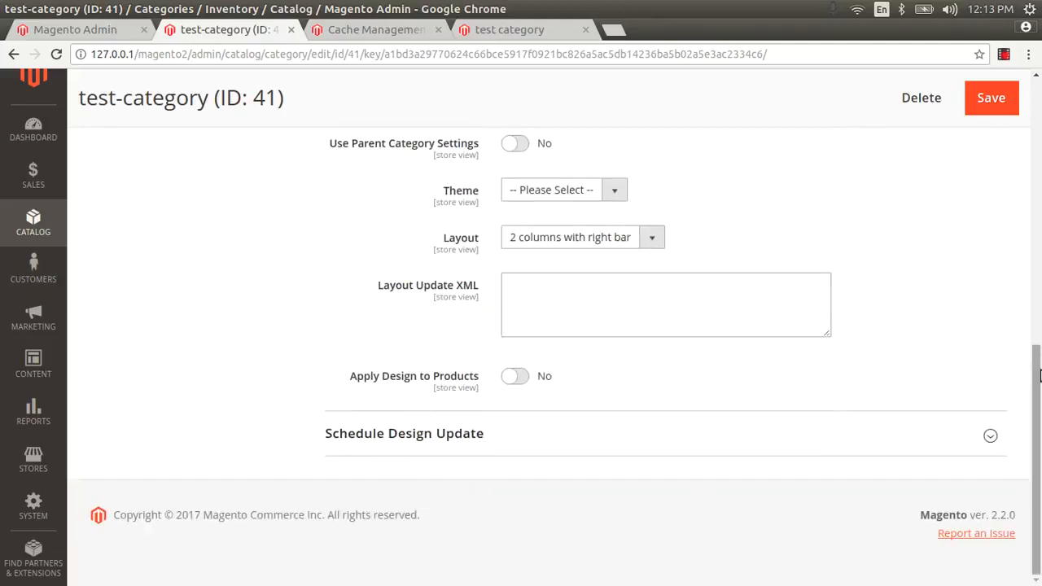
left_click_drag(1039, 350, 1040, 285)
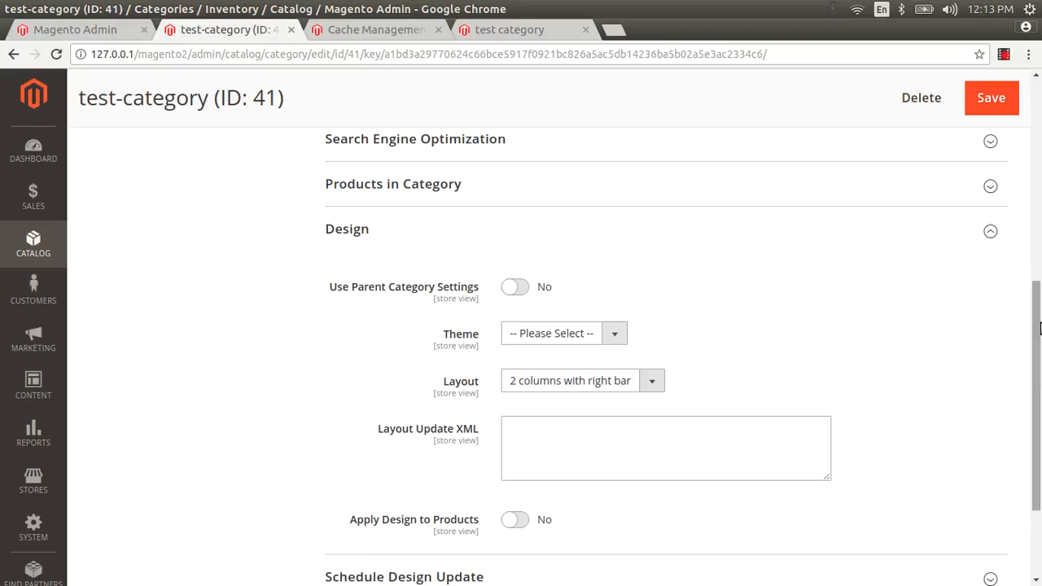
left_click(518, 289)
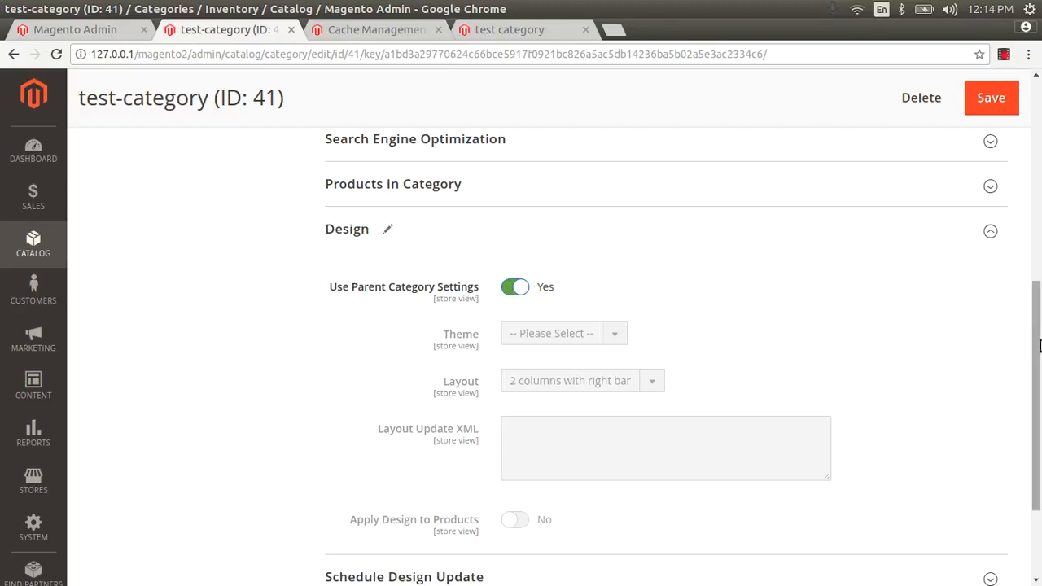
scroll(1040, 345, "down", 3)
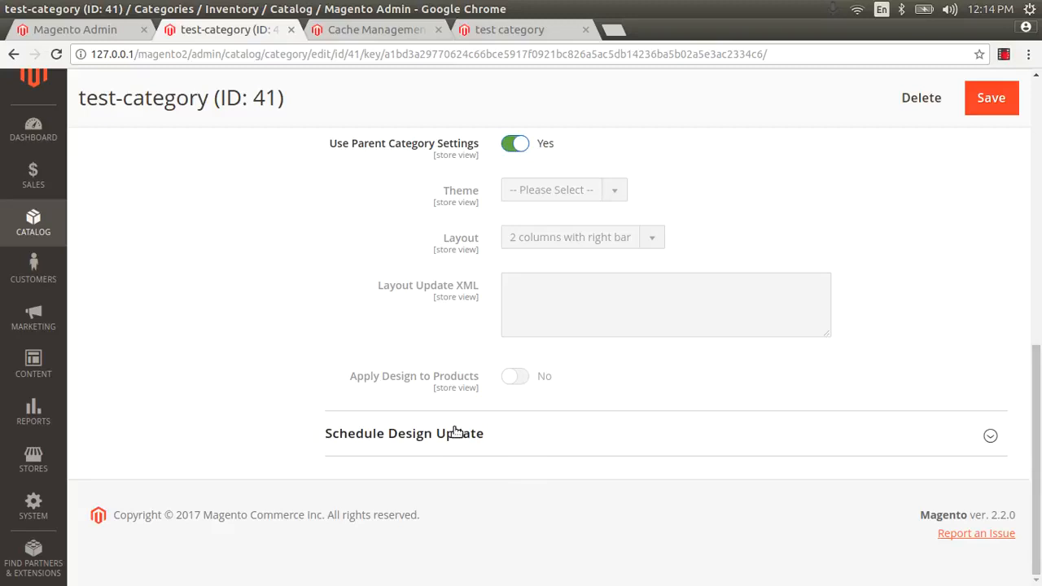
Step: Expand Schedule Design Update to show its empty from and to date fields, then review the page
left_click(456, 432)
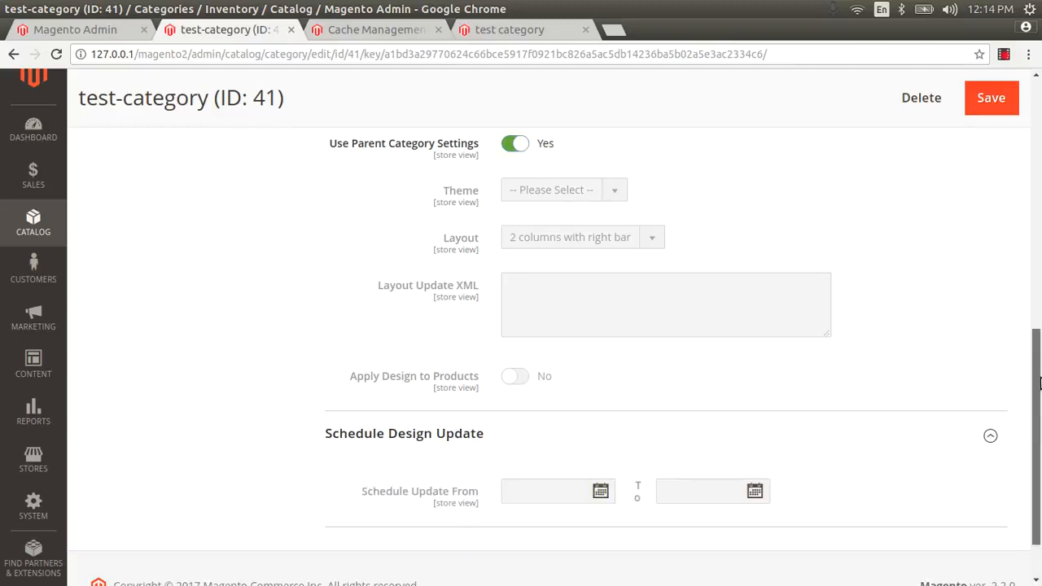
scroll(1040, 383, "down", 1)
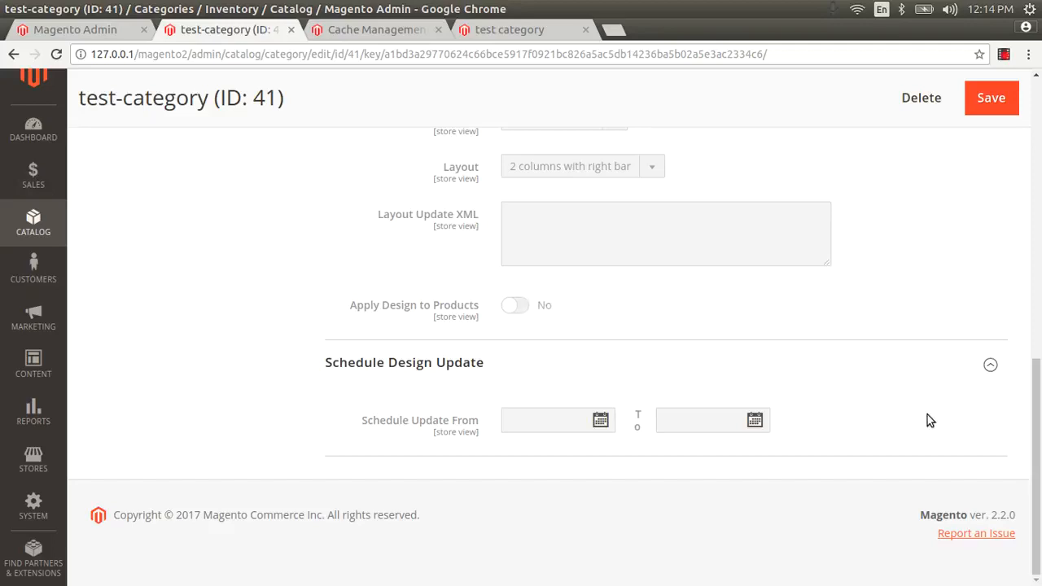
left_click_drag(1040, 472, 1040, 442)
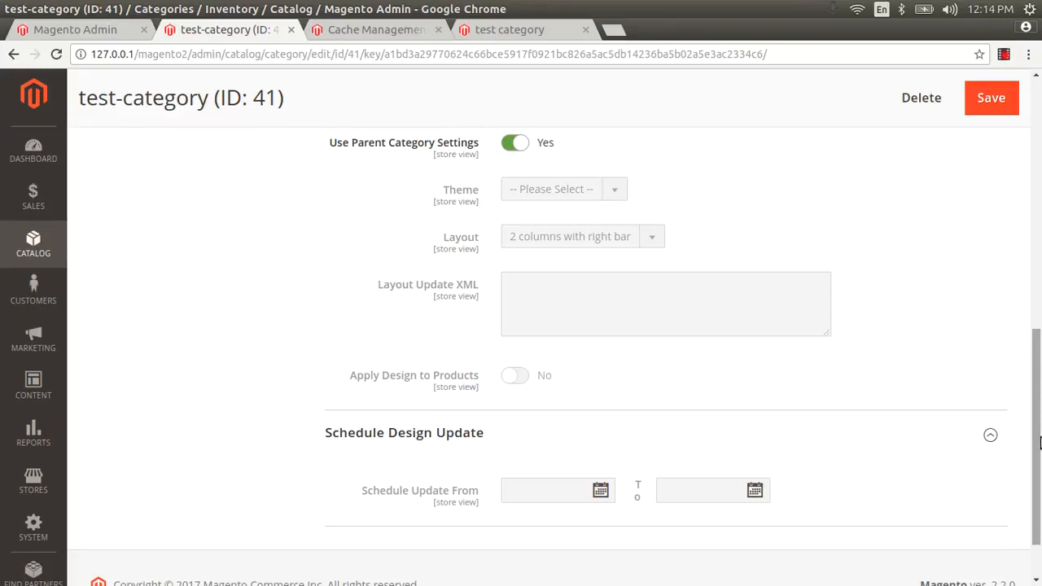
left_click_drag(1040, 443, 1040, 213)
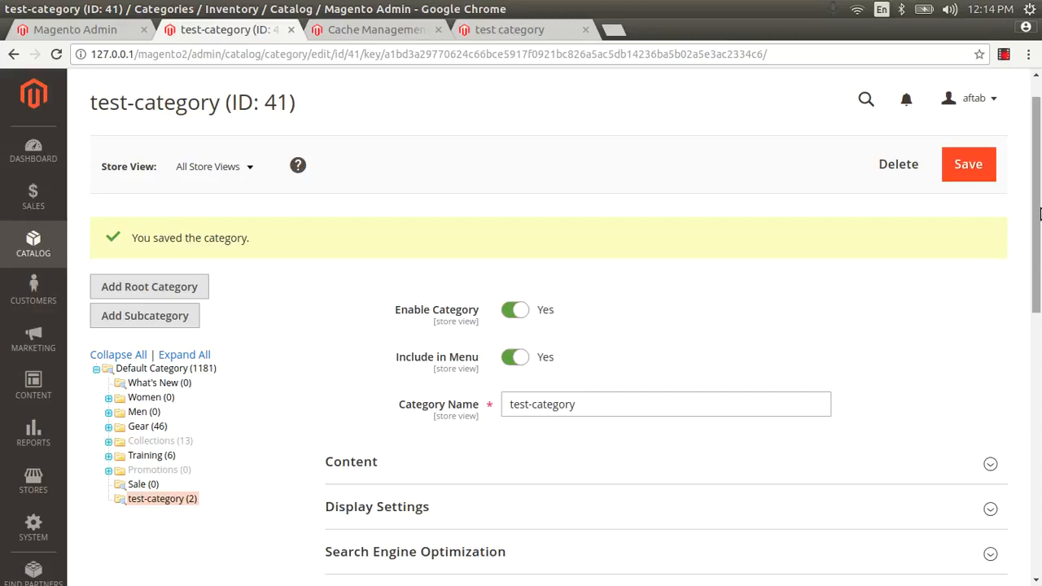
left_click_drag(1039, 214, 1040, 338)
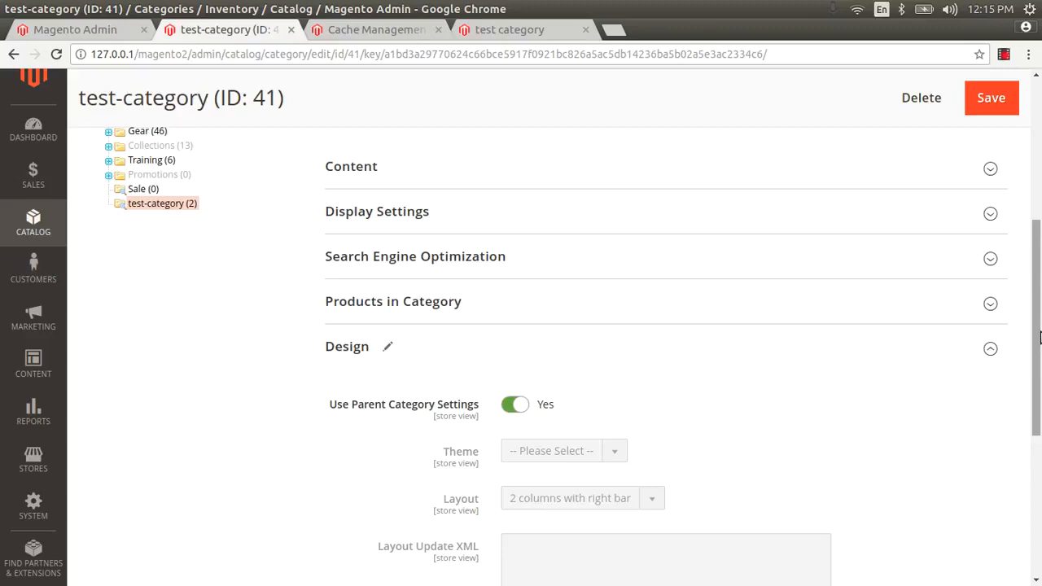
mouse_move(1040, 337)
left_mouse_down()
mouse_move(1040, 299)
mouse_move(1039, 323)
left_mouse_up()
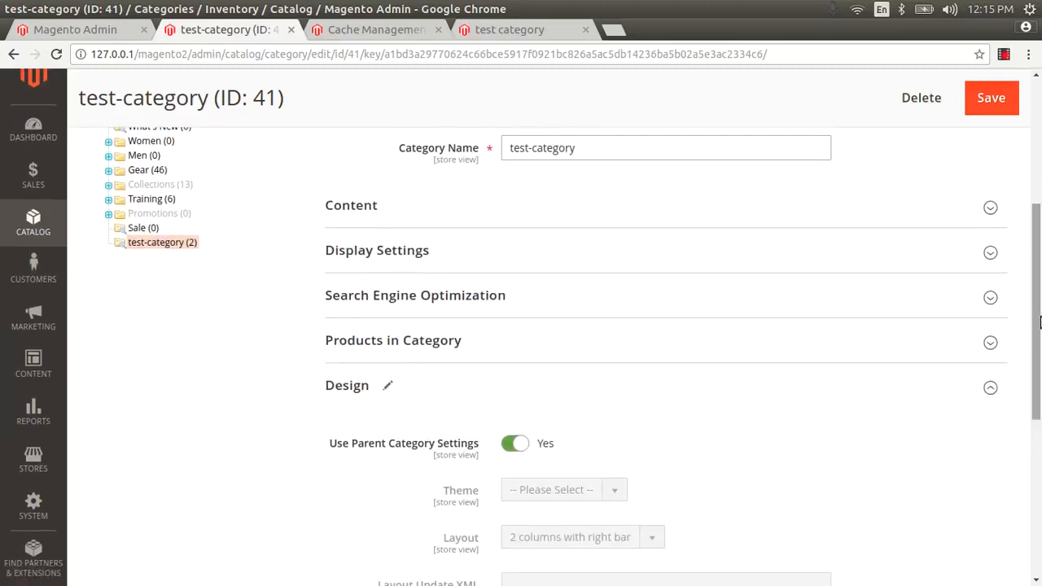